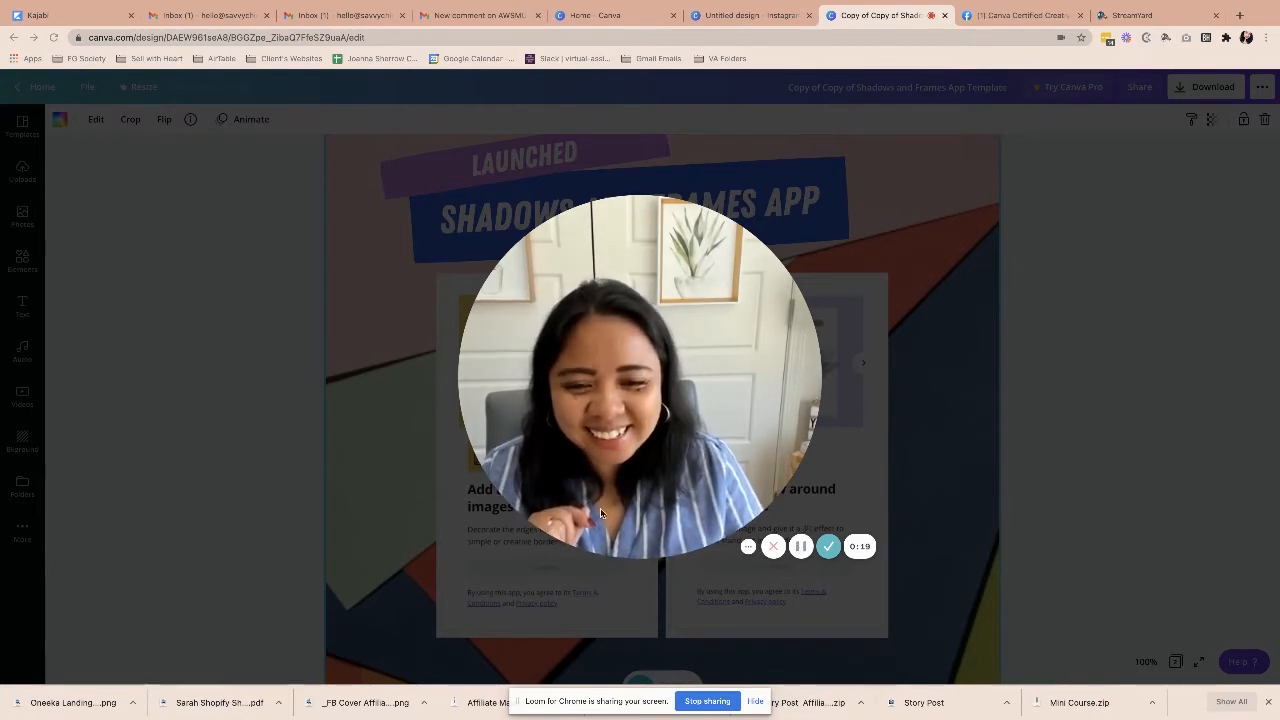
View the Shadows and Frames App announcement design in full screen.
click(801, 547)
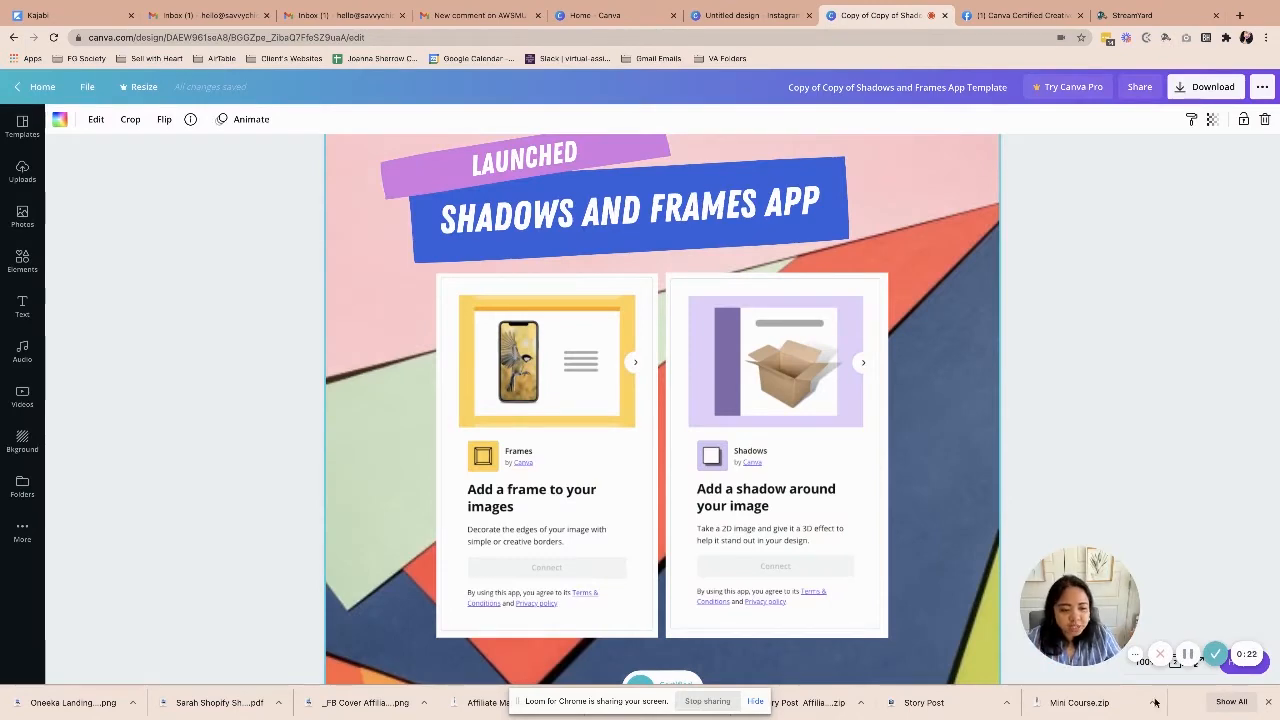
click(1198, 662)
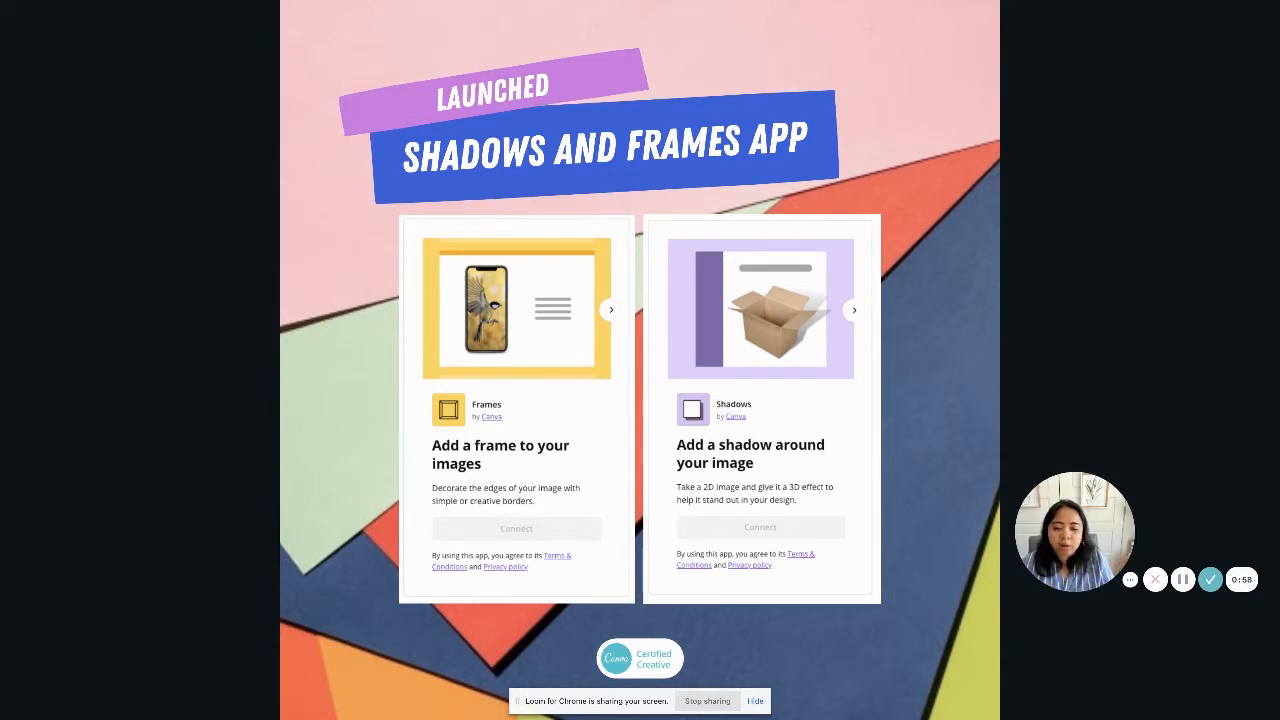
click(1182, 585)
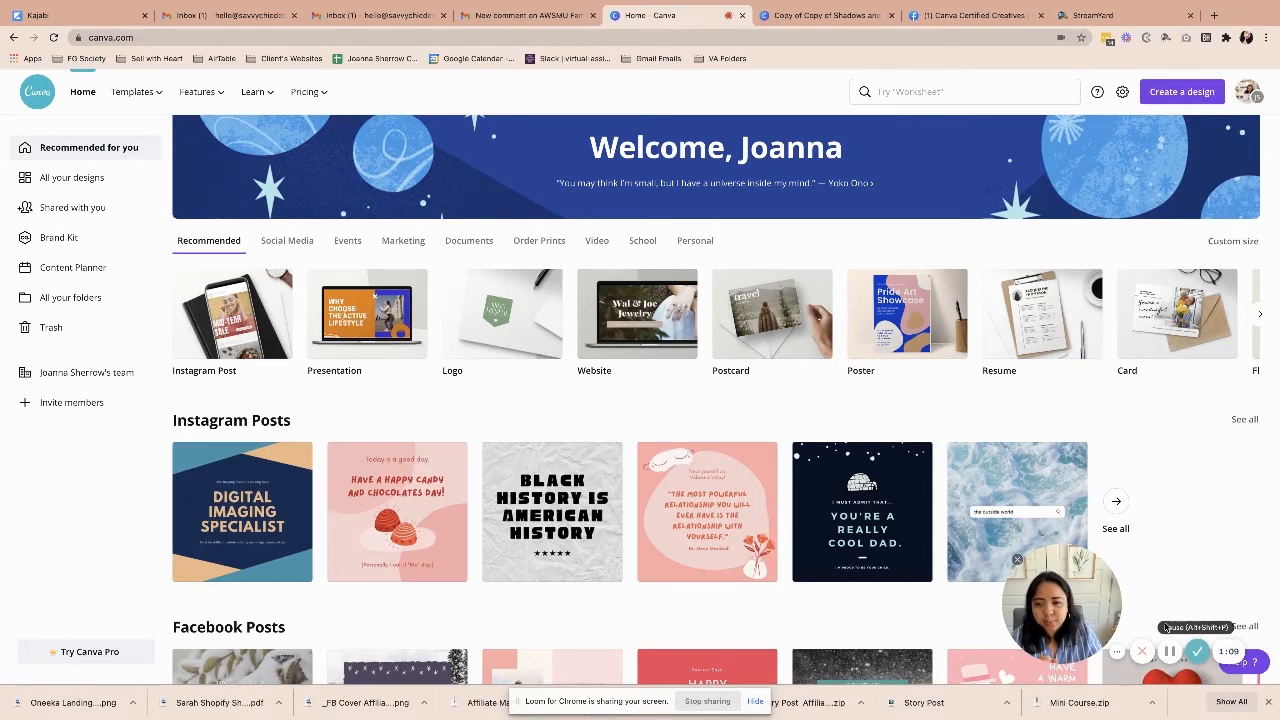
Create a blank Instagram Post design and search the photo library for "box".
click(259, 330)
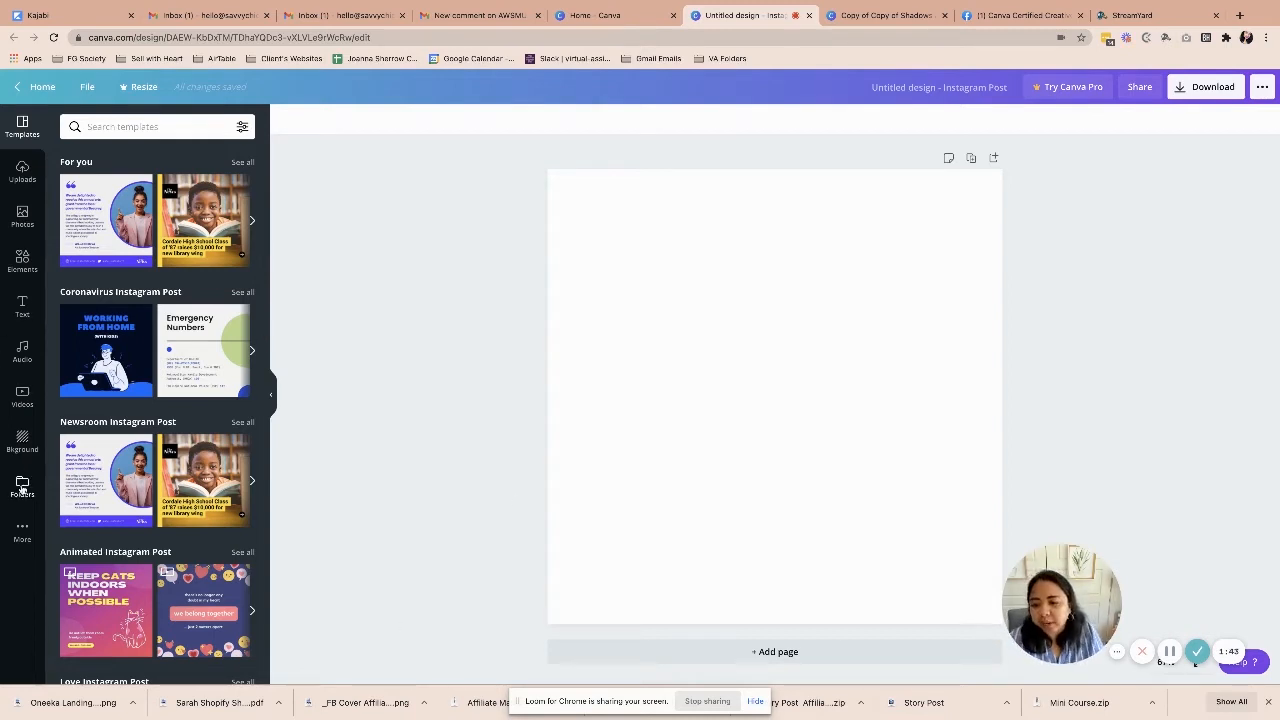
click(26, 216)
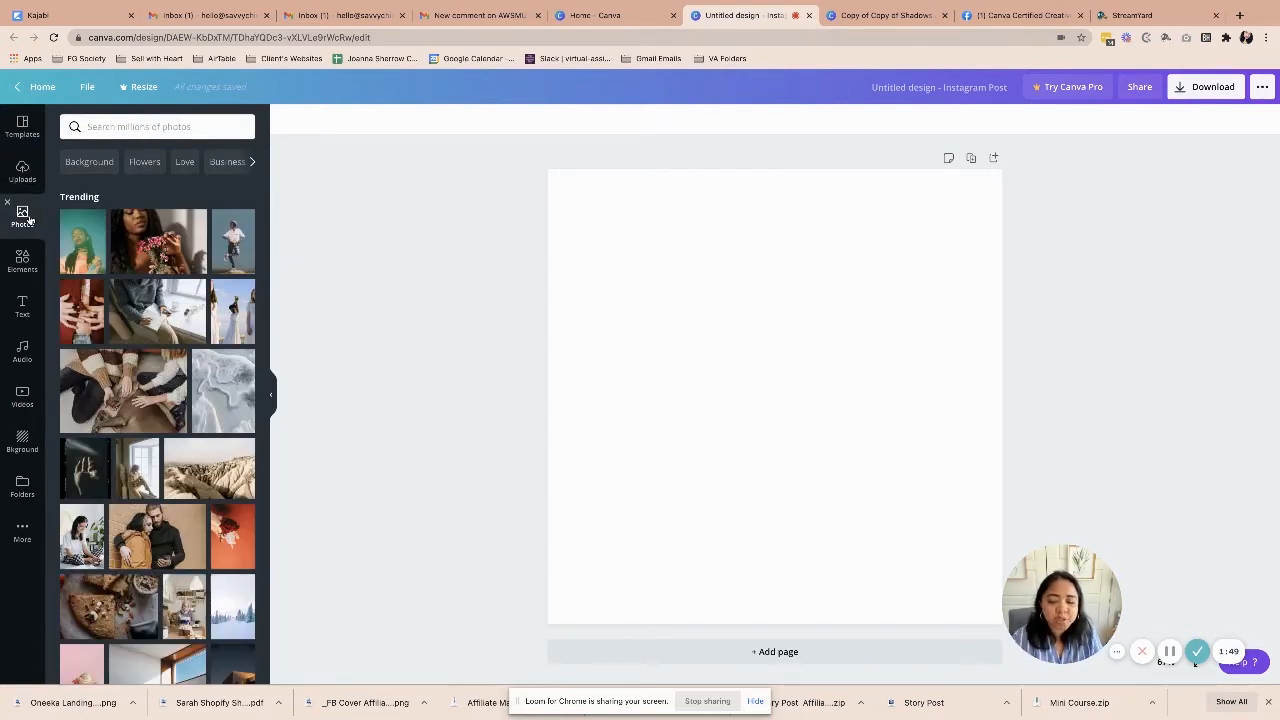
click(111, 131)
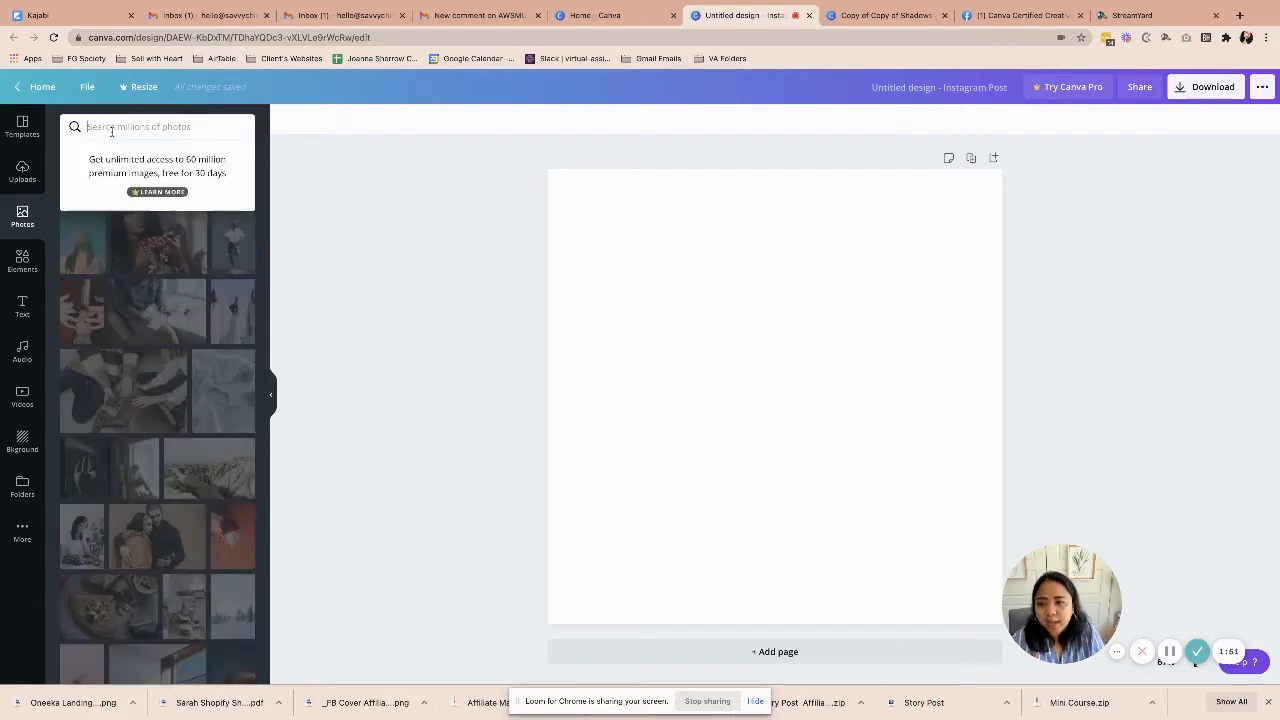
text(box)
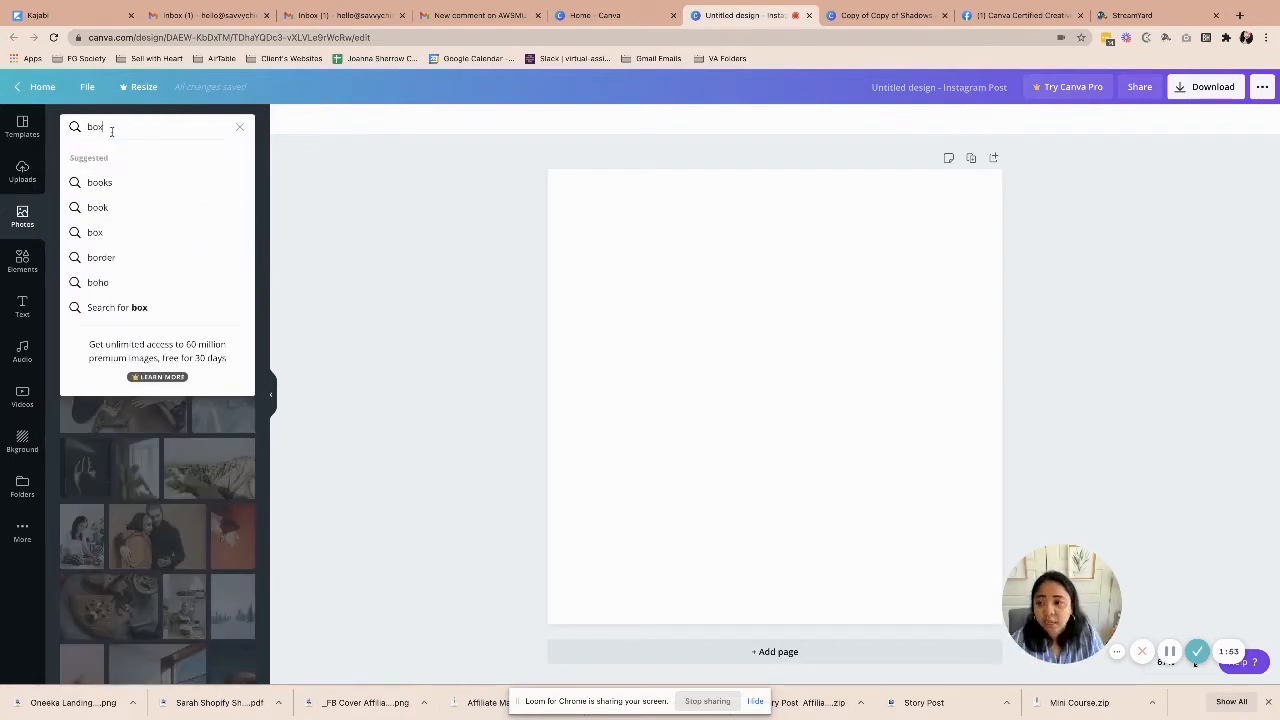
click(103, 238)
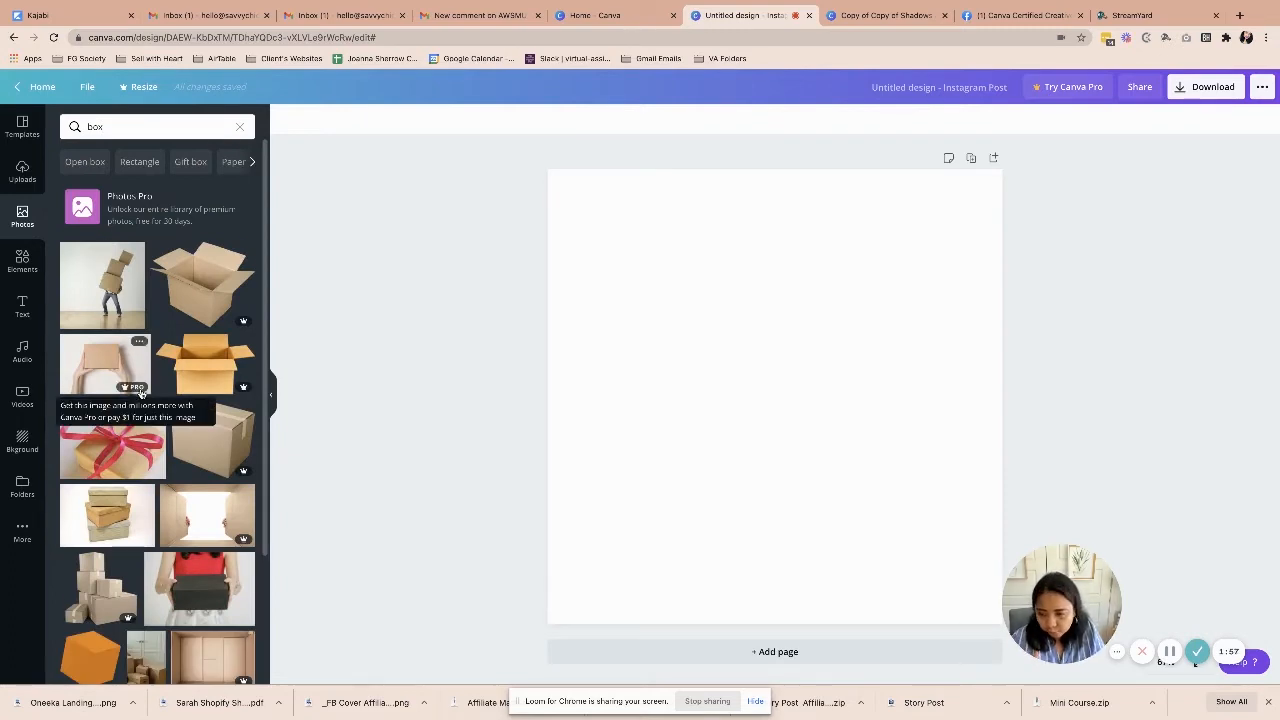
Add the free solid orange box photo to the blank page and keep it selected.
scroll(140, 393, down, 4)
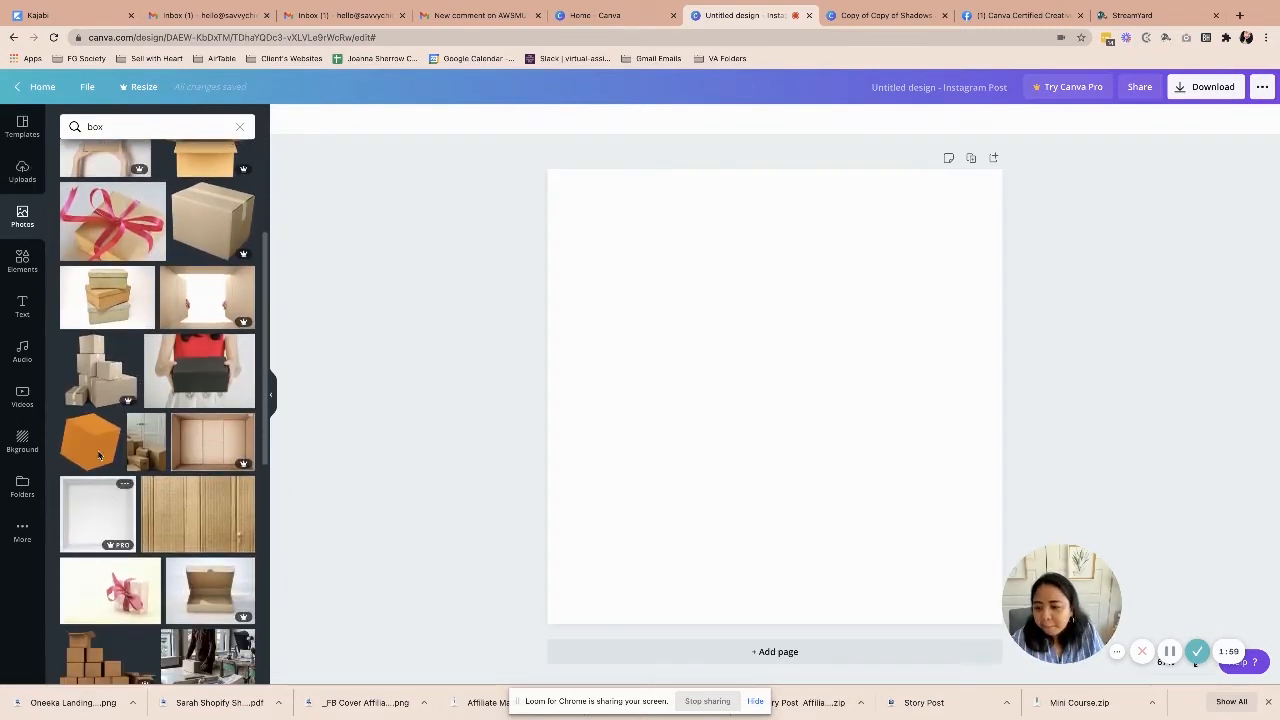
click(98, 449)
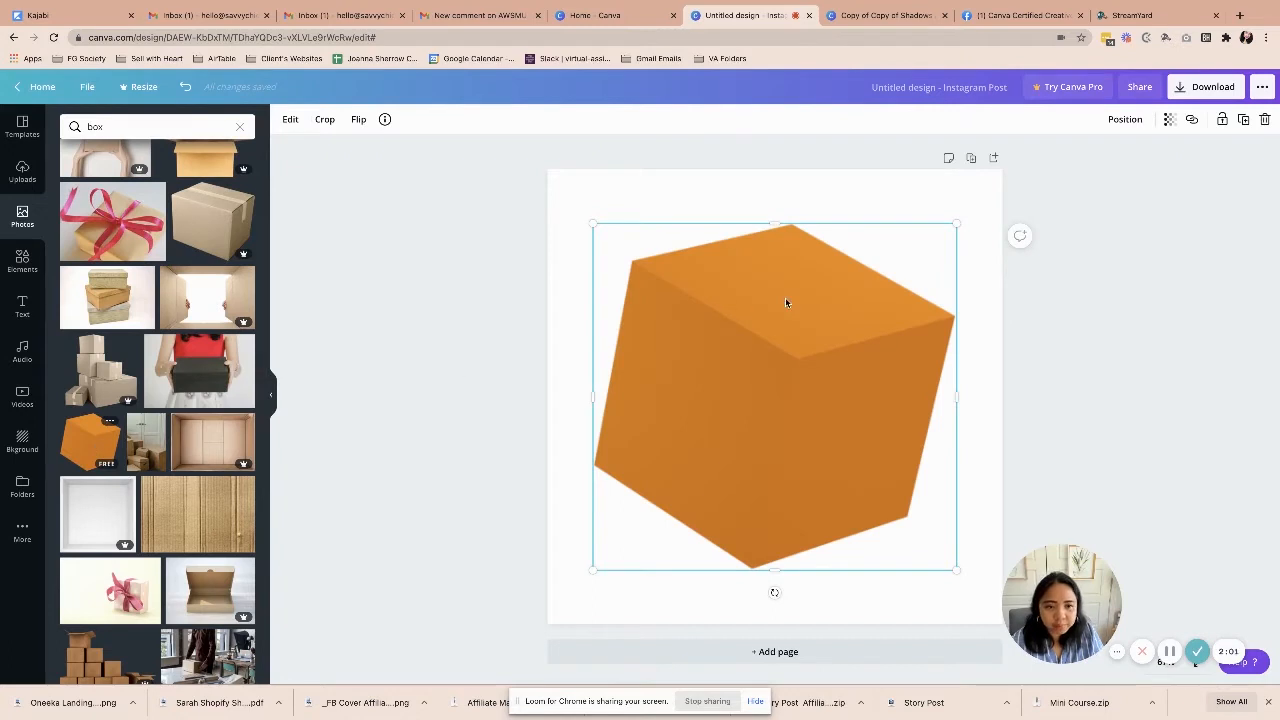
click(560, 295)
click(743, 305)
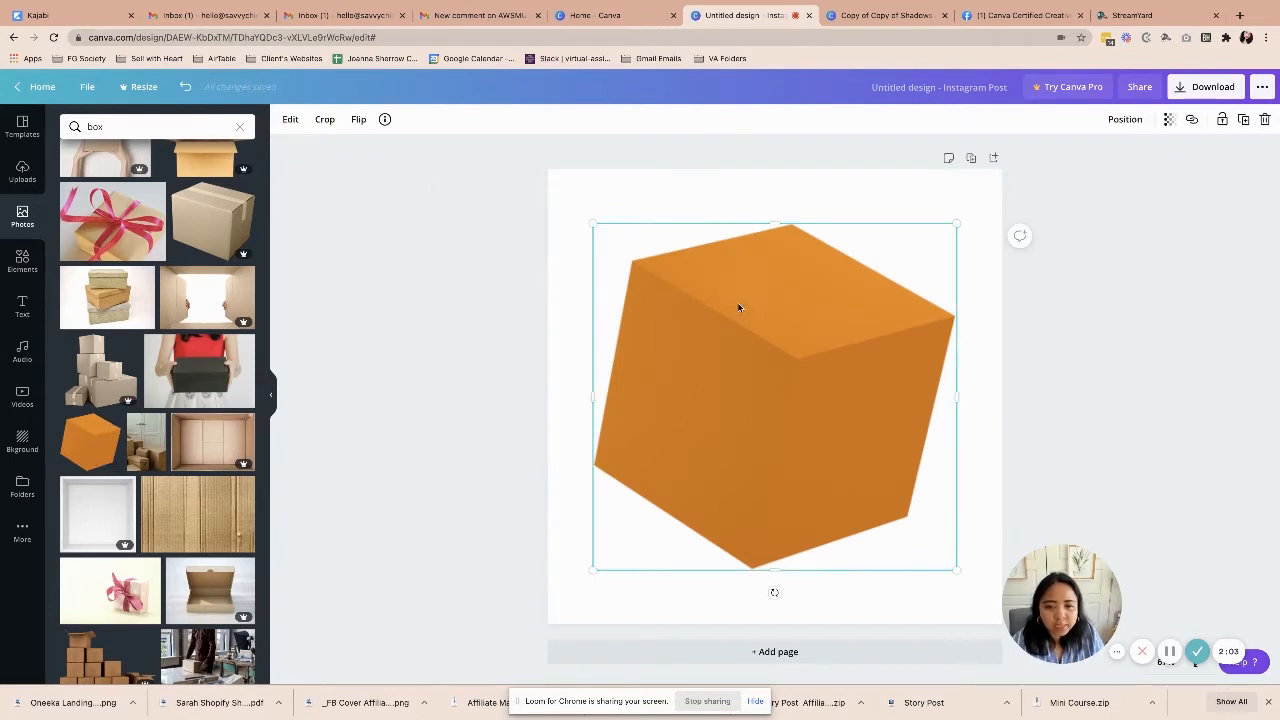
Connect the Shadows app to the orange box image and display all its shadow styles.
click(291, 121)
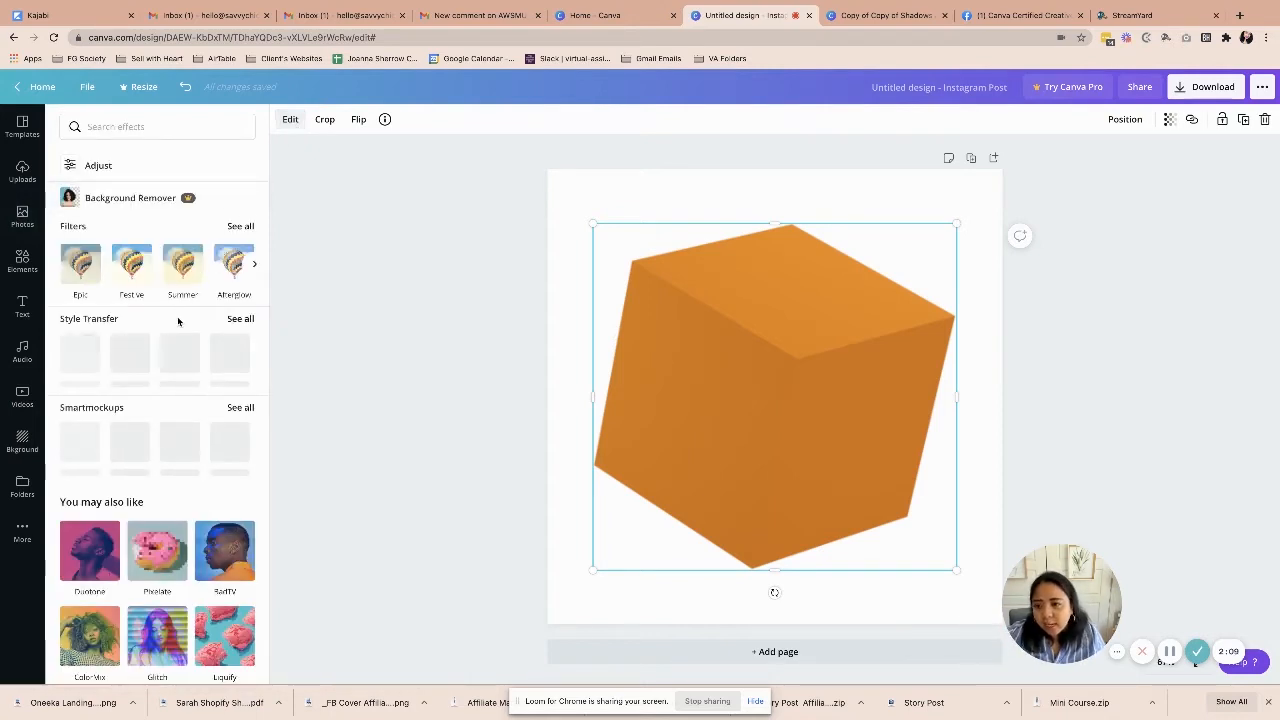
scroll(178, 321, down, 3)
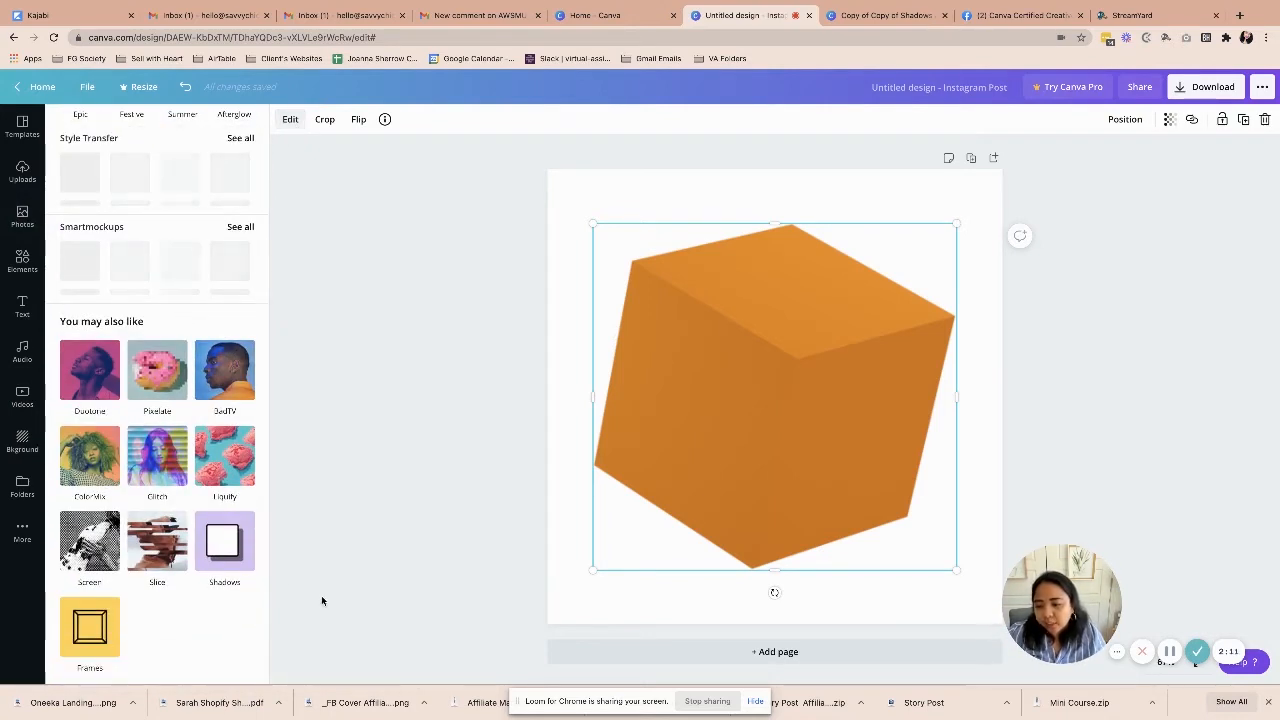
click(225, 541)
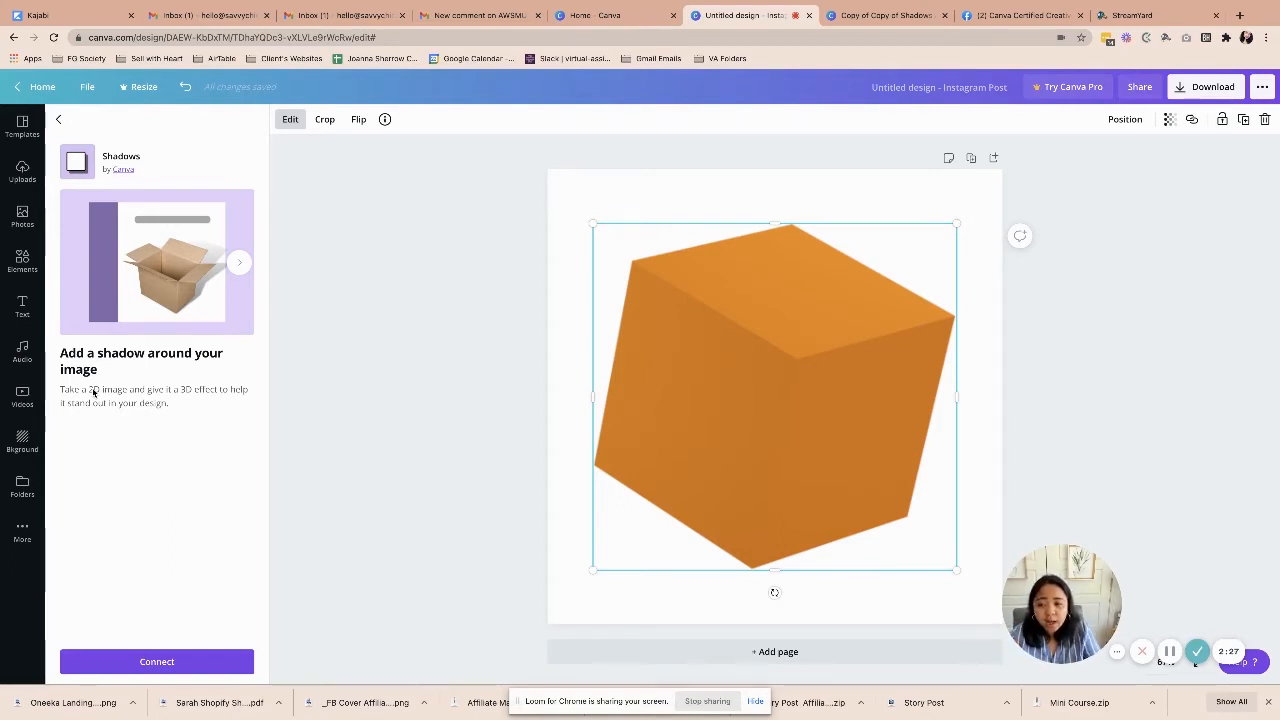
click(168, 663)
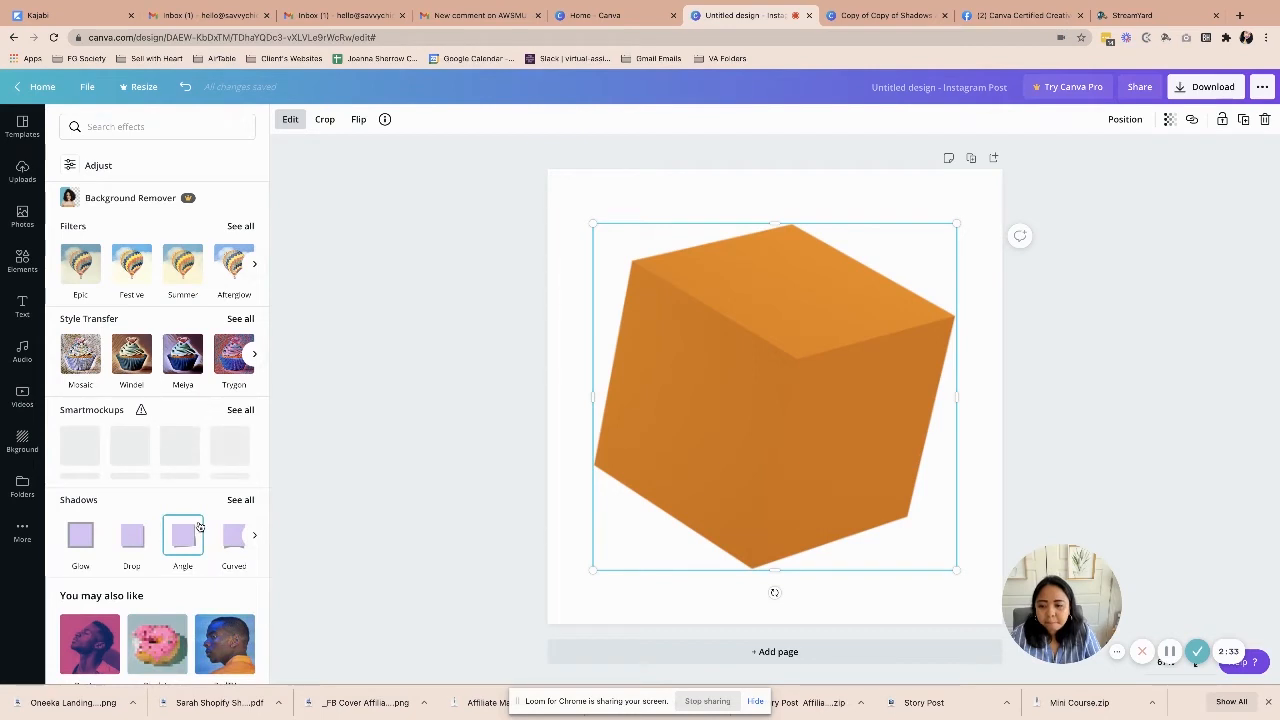
click(240, 501)
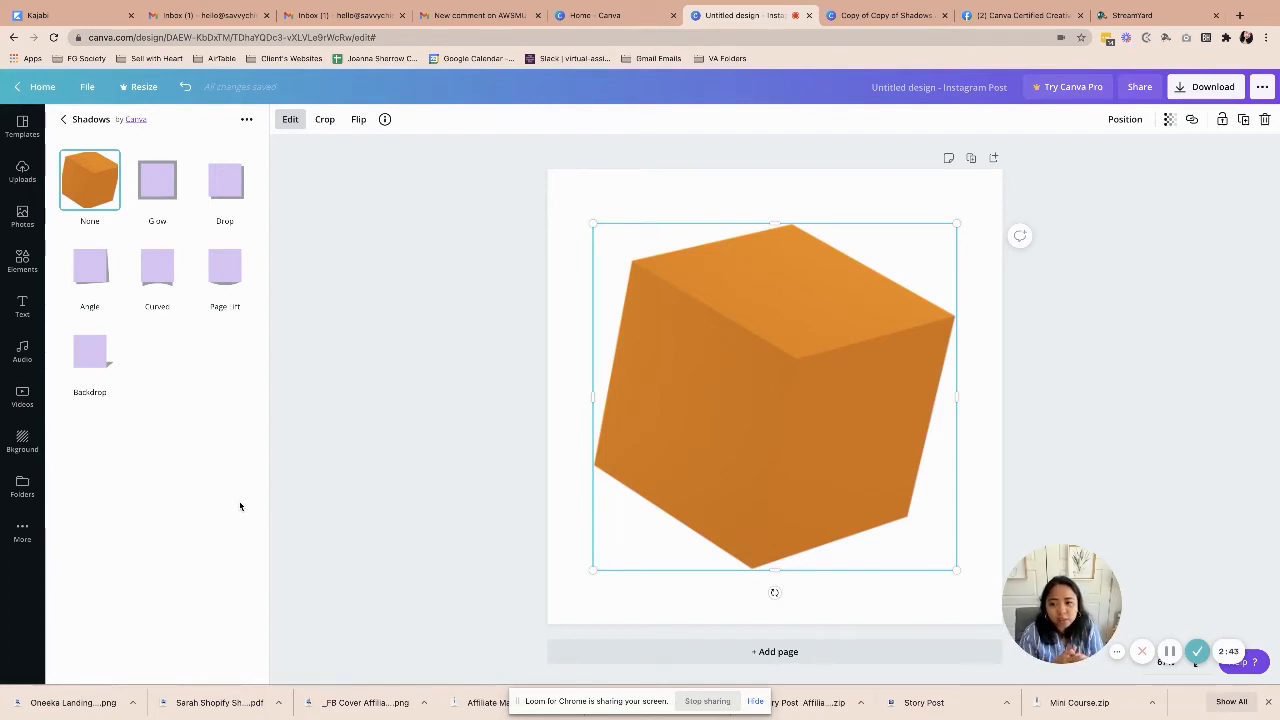
Try a Glow shadow on the orange box with size 40, transparency 64, blur 18 and dark red colour #A80808.
click(166, 187)
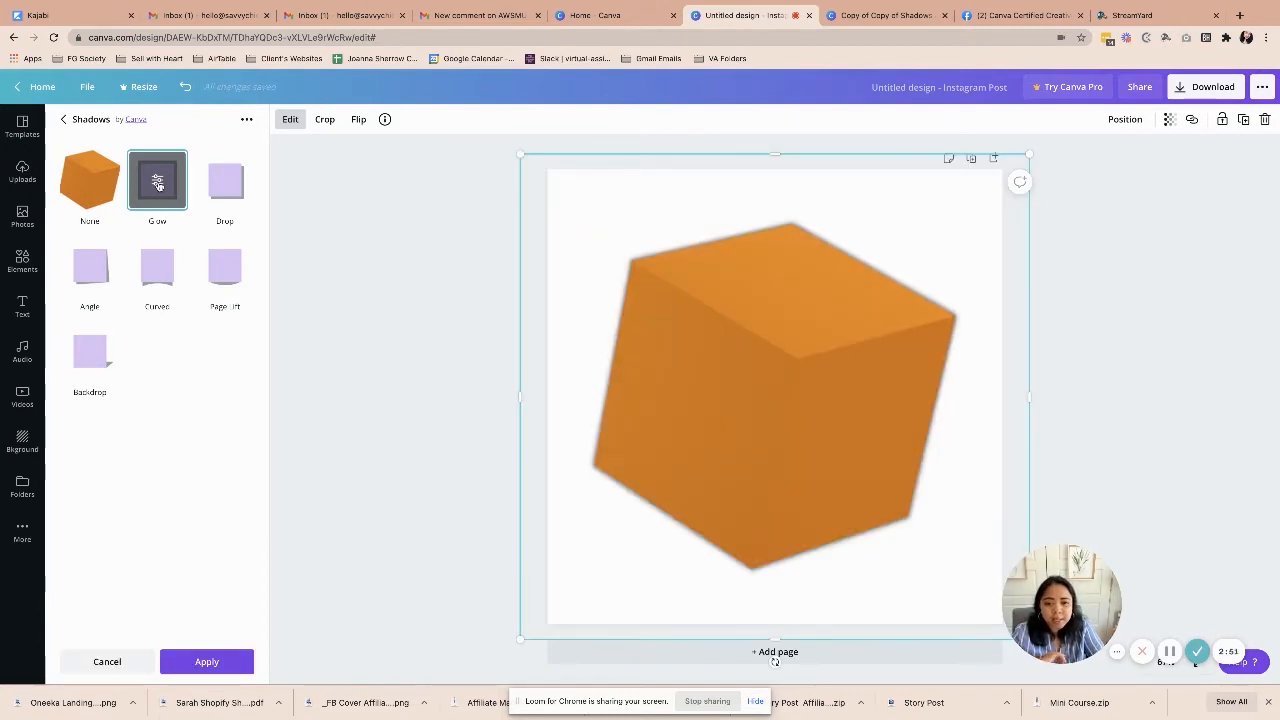
click(158, 184)
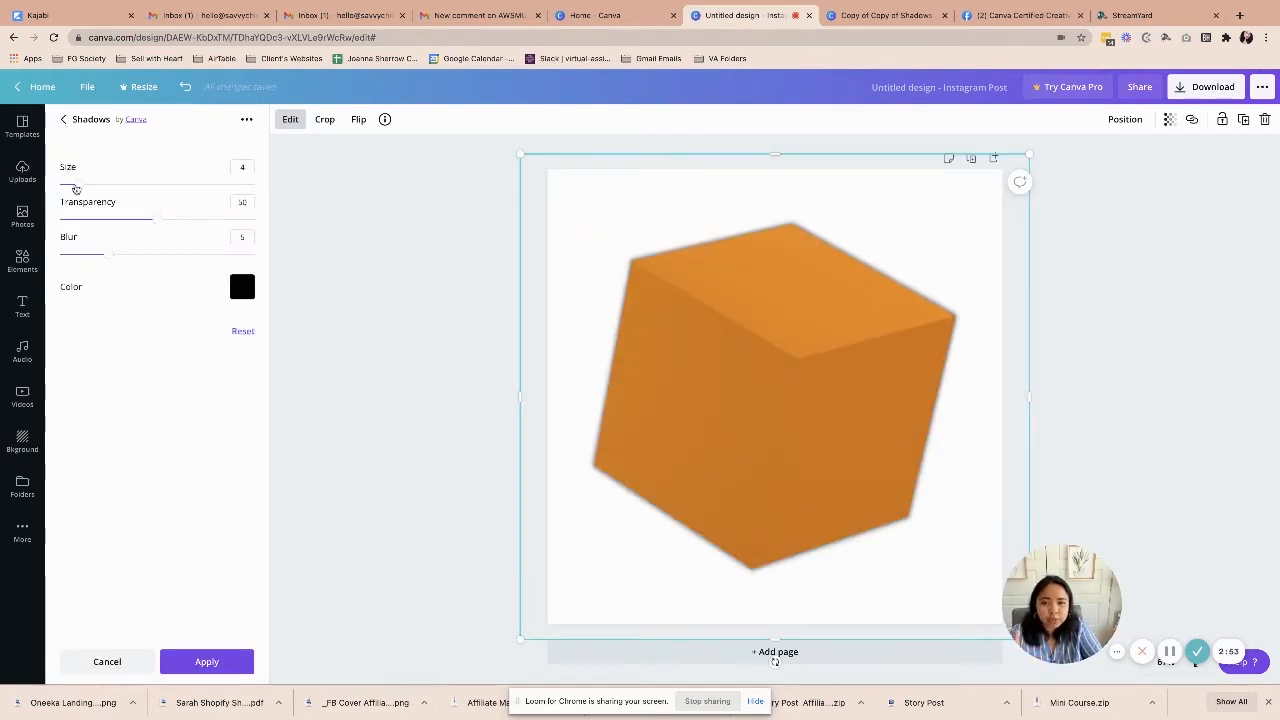
drag(80, 186, 254, 185)
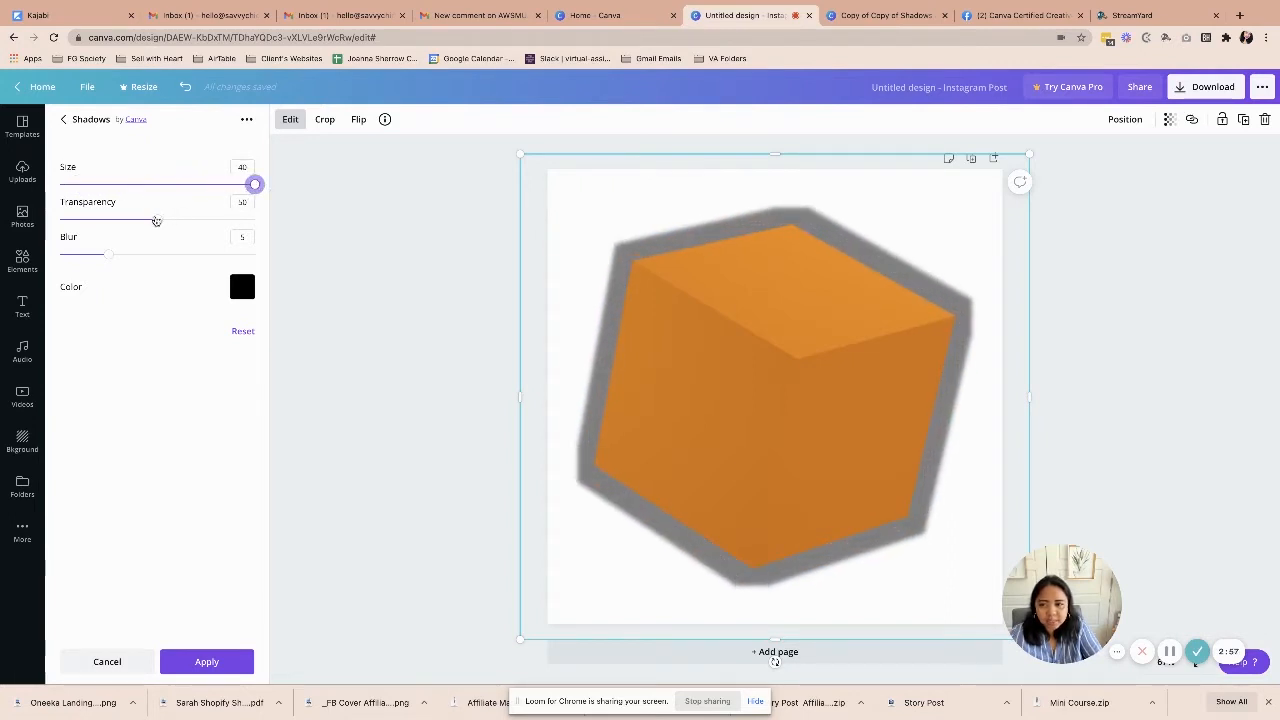
drag(156, 220, 185, 219)
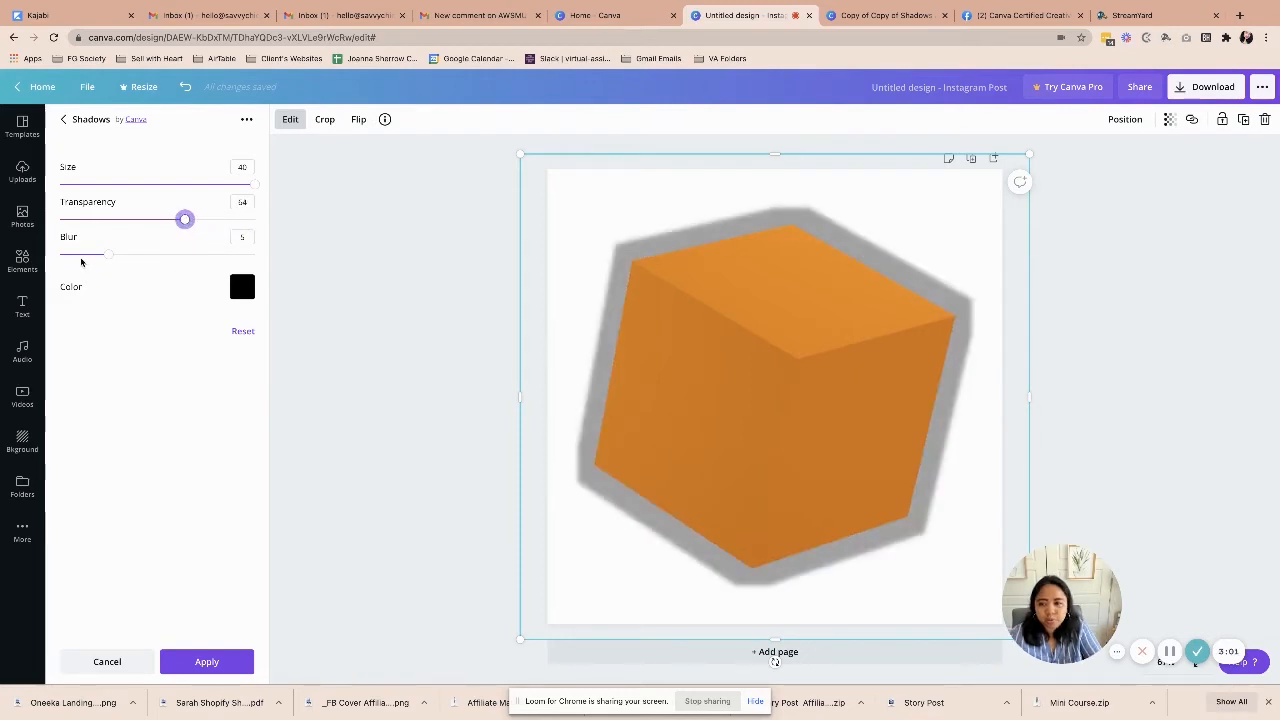
drag(107, 255, 239, 263)
click(242, 287)
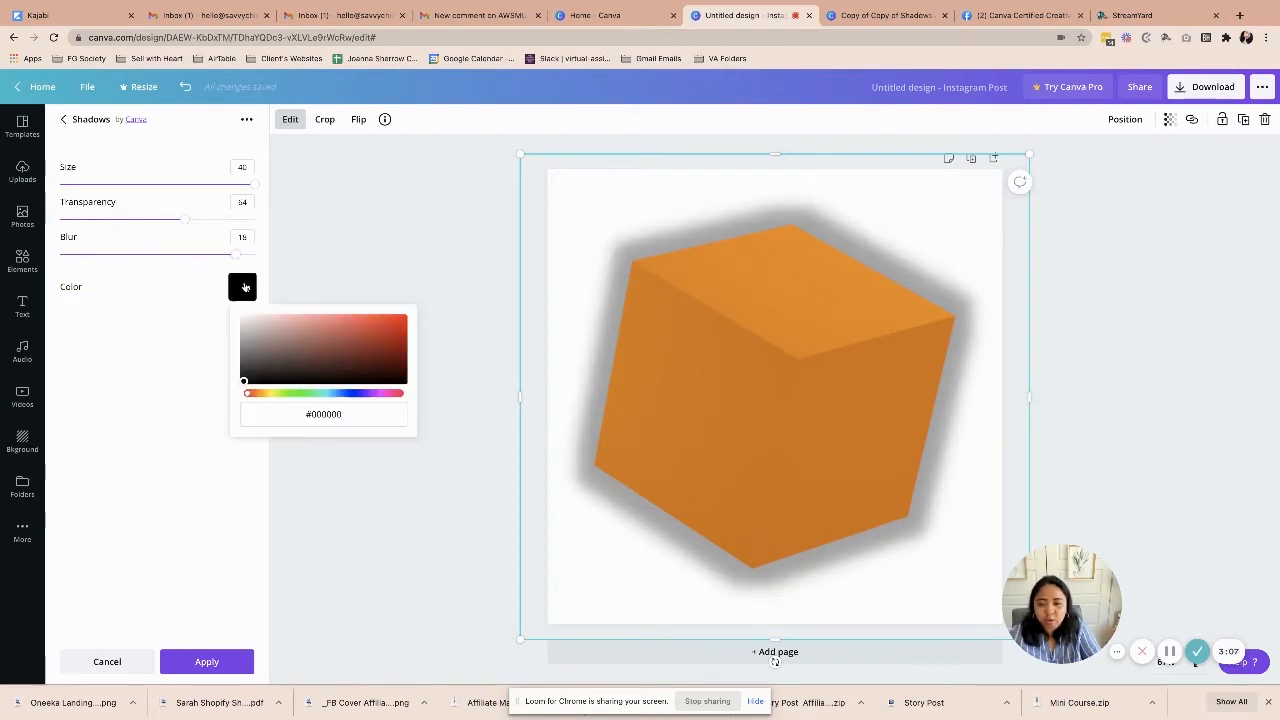
click(286, 350)
click(400, 340)
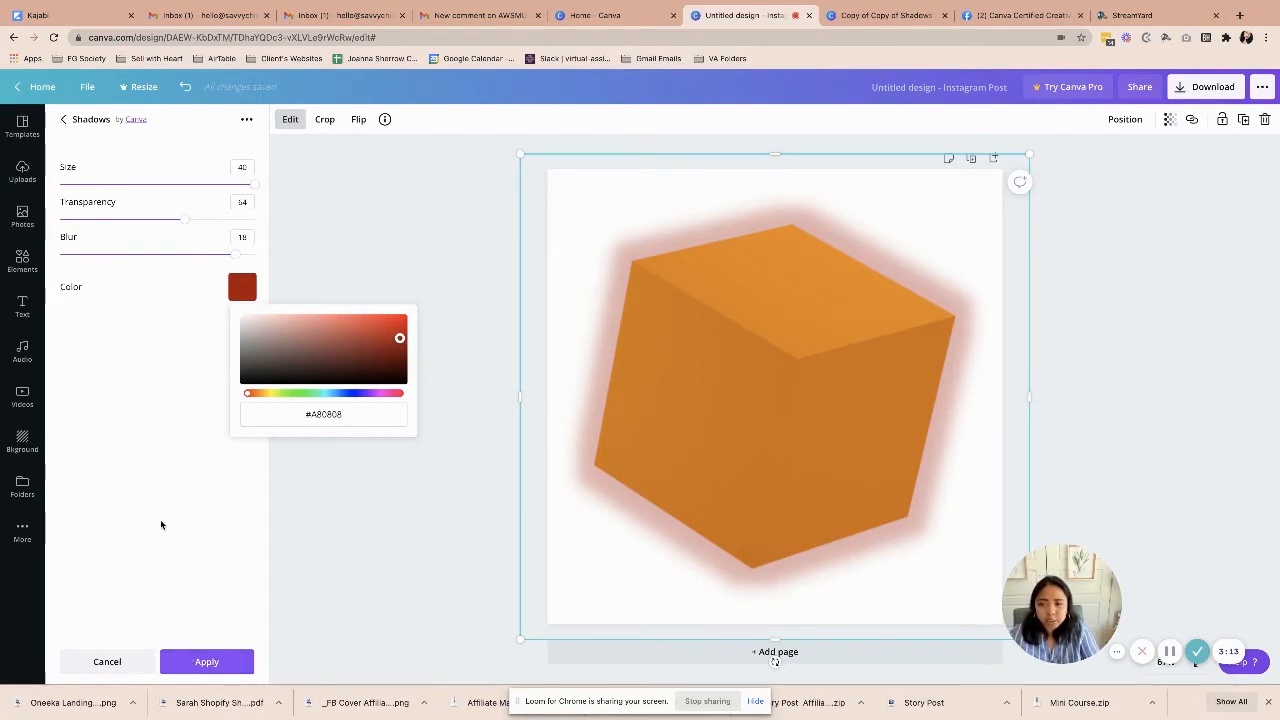
Switch the orange box's shadow style to Drop, with offset 5 and transparency 66.
click(63, 120)
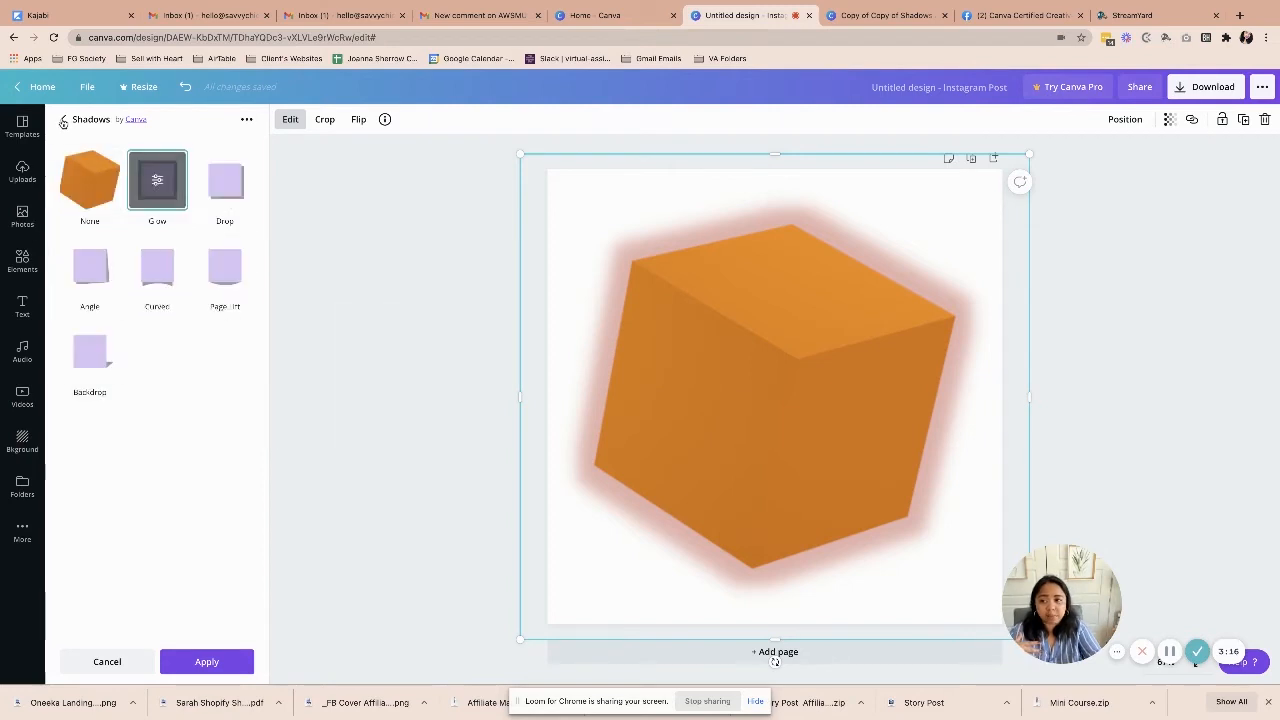
click(230, 187)
click(226, 181)
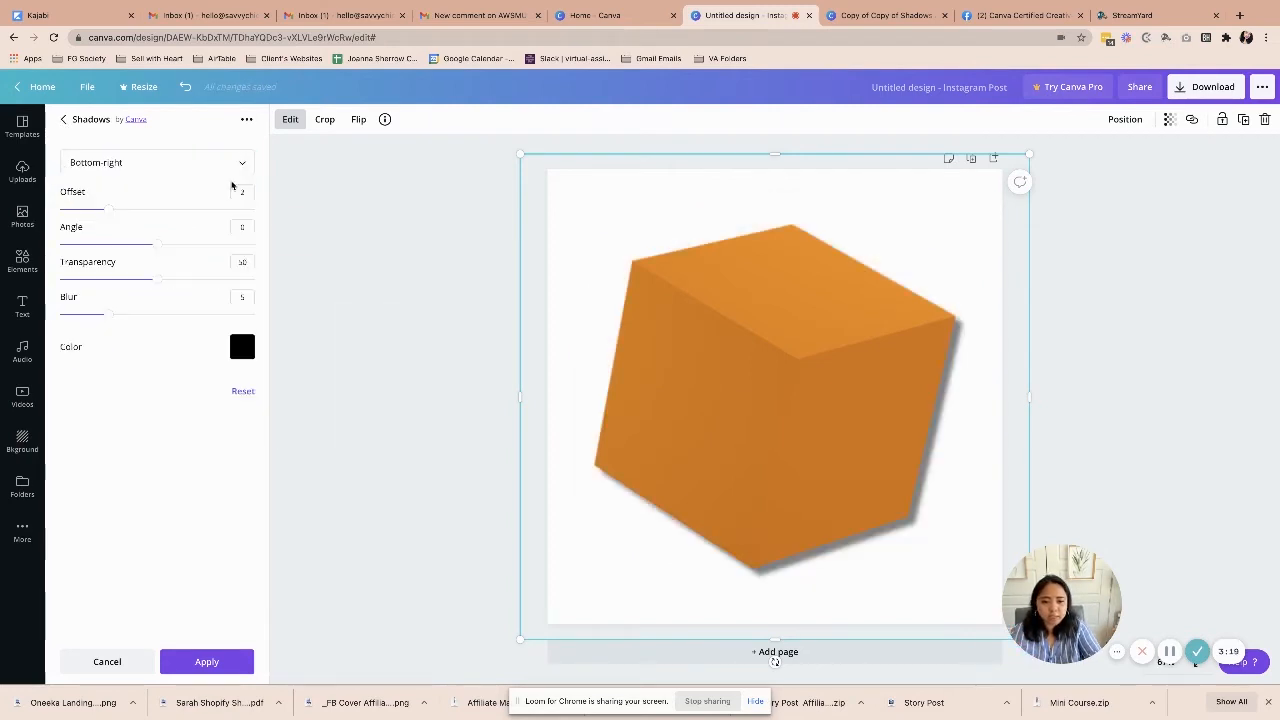
click(108, 209)
drag(169, 215, 161, 249)
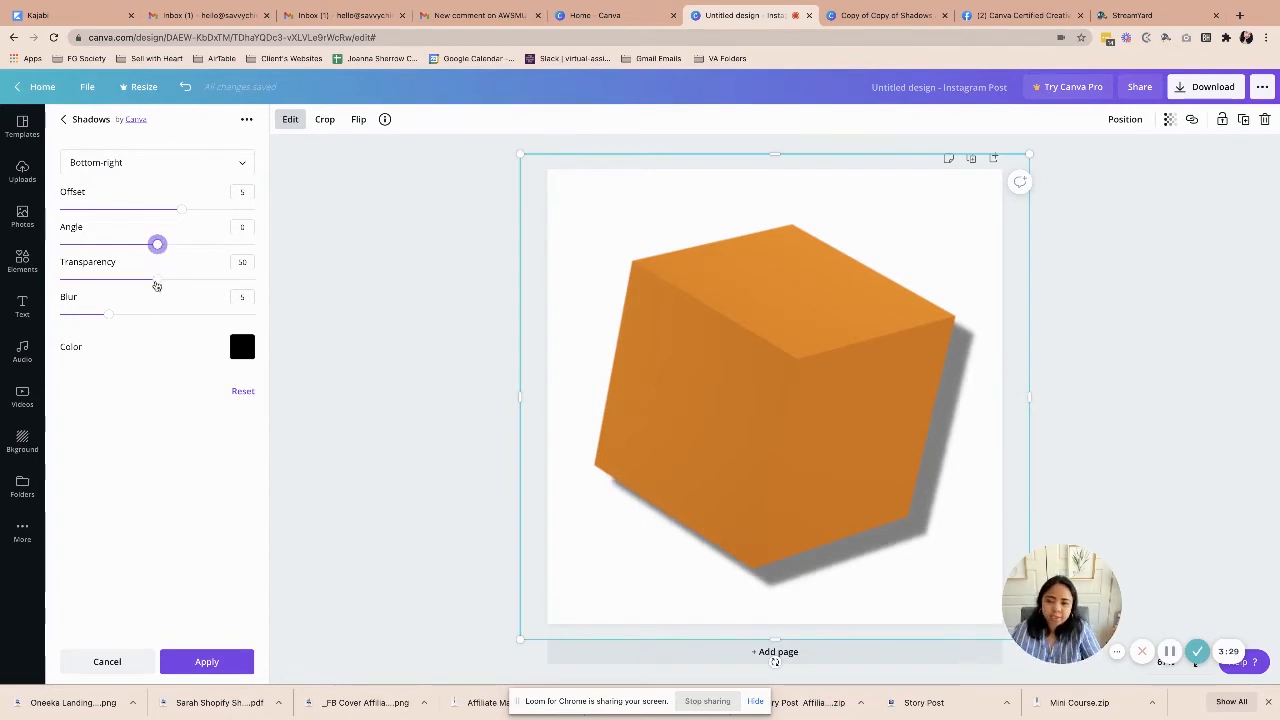
drag(155, 283, 190, 286)
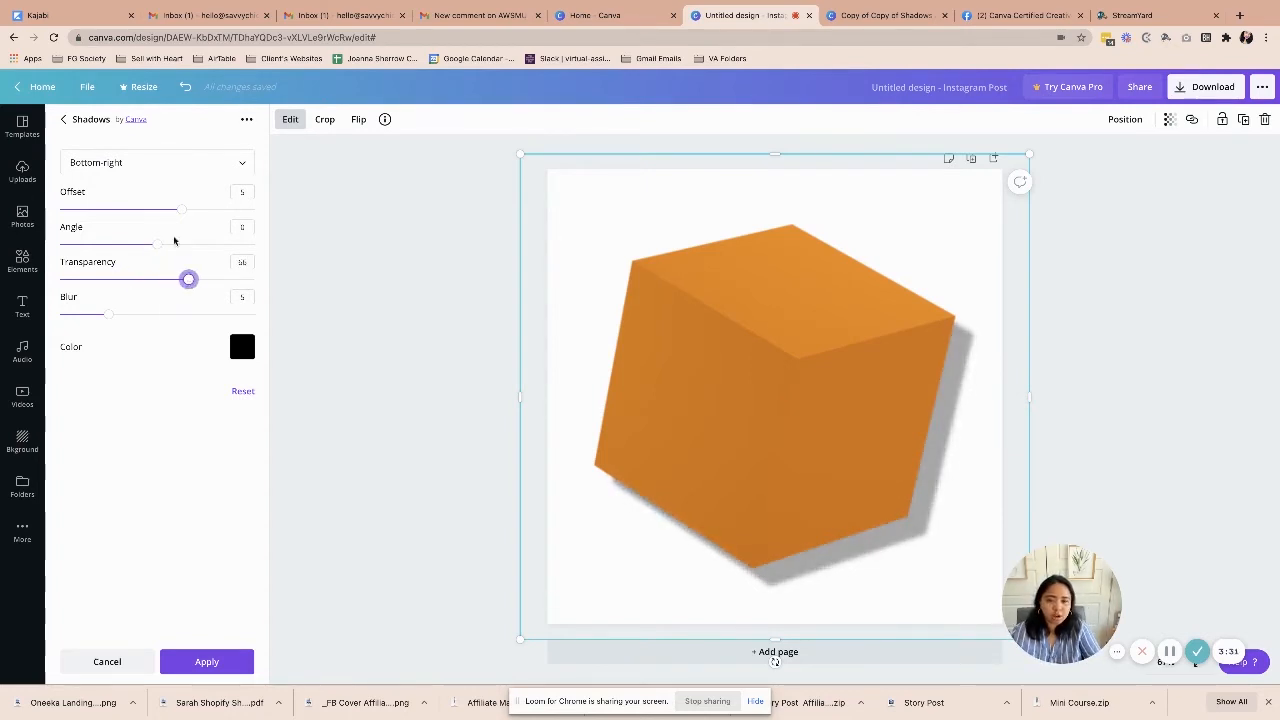
Try the Drop shadow directions Top-right, Right, Bottom-right, Bottom, Left and Top-left, then set it back to Left.
click(145, 163)
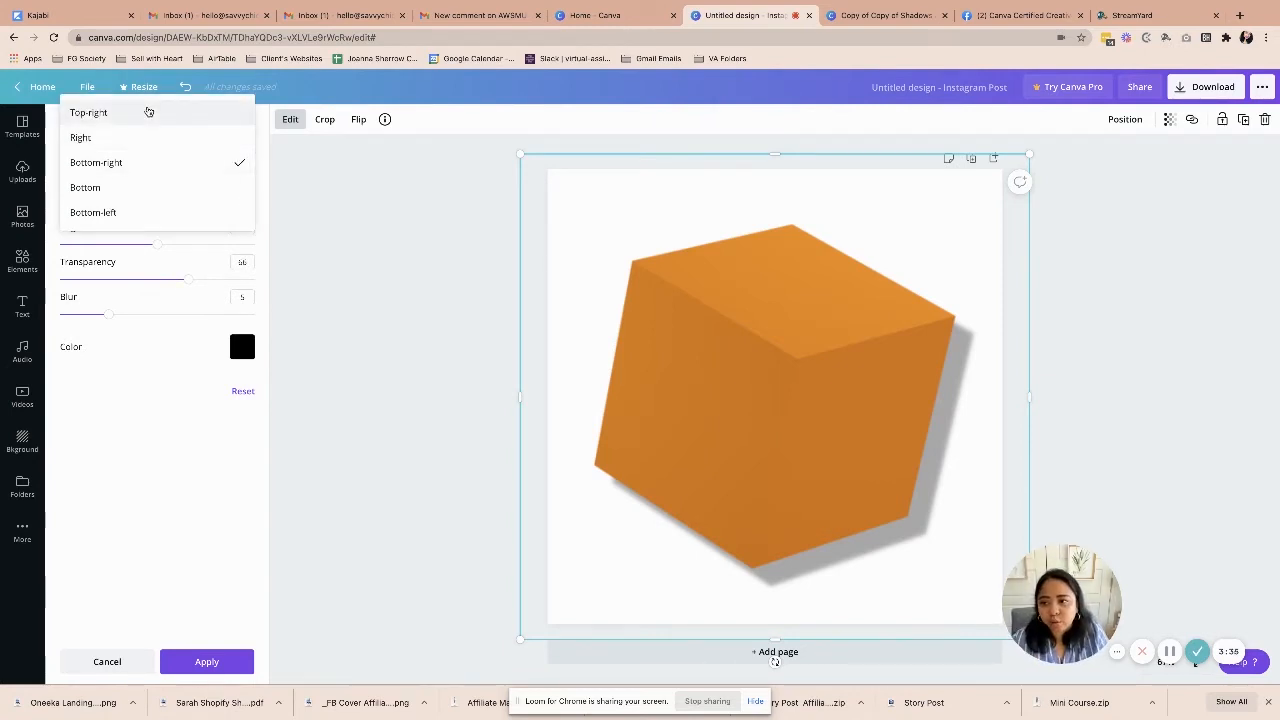
click(148, 112)
click(137, 174)
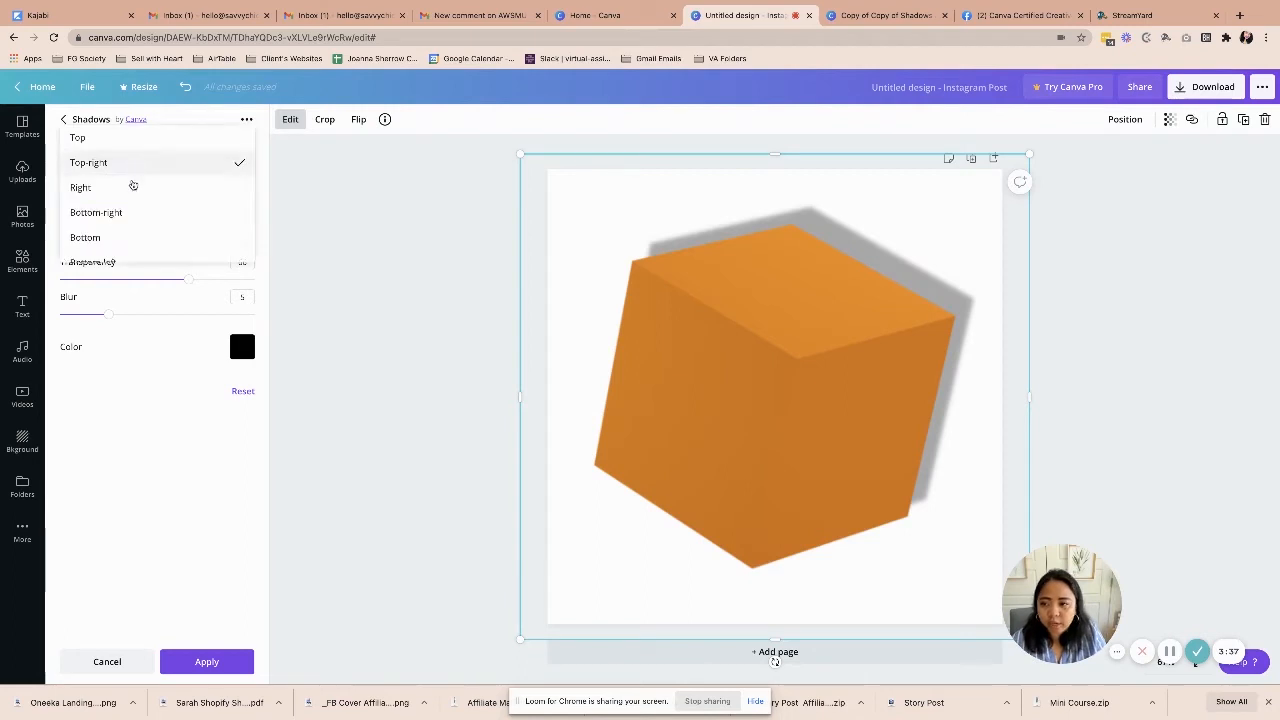
click(133, 187)
click(154, 166)
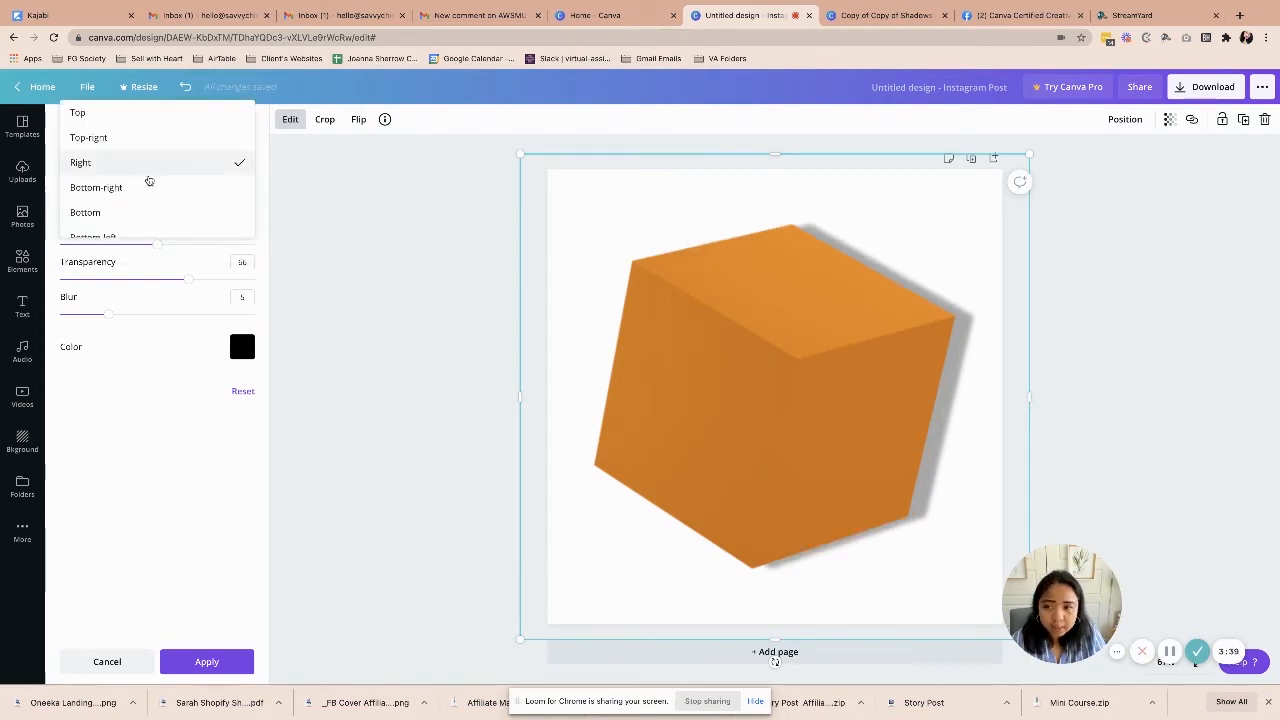
click(150, 187)
click(158, 170)
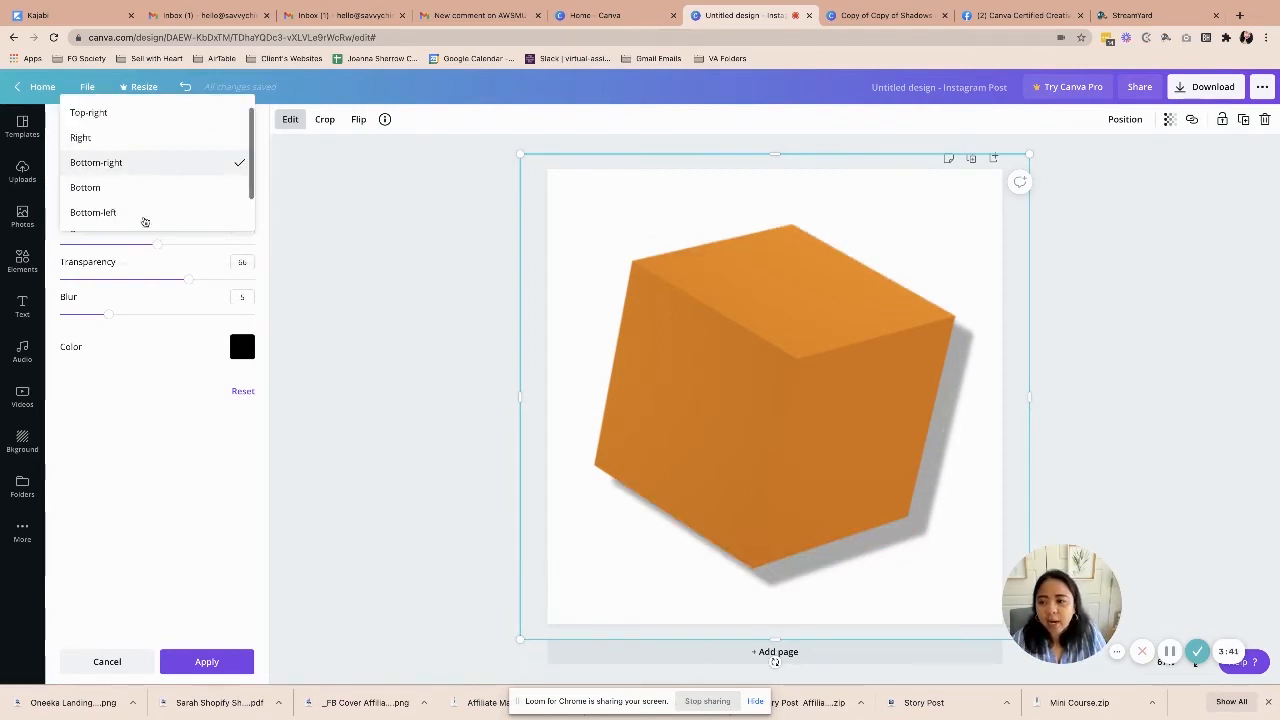
click(145, 186)
click(165, 167)
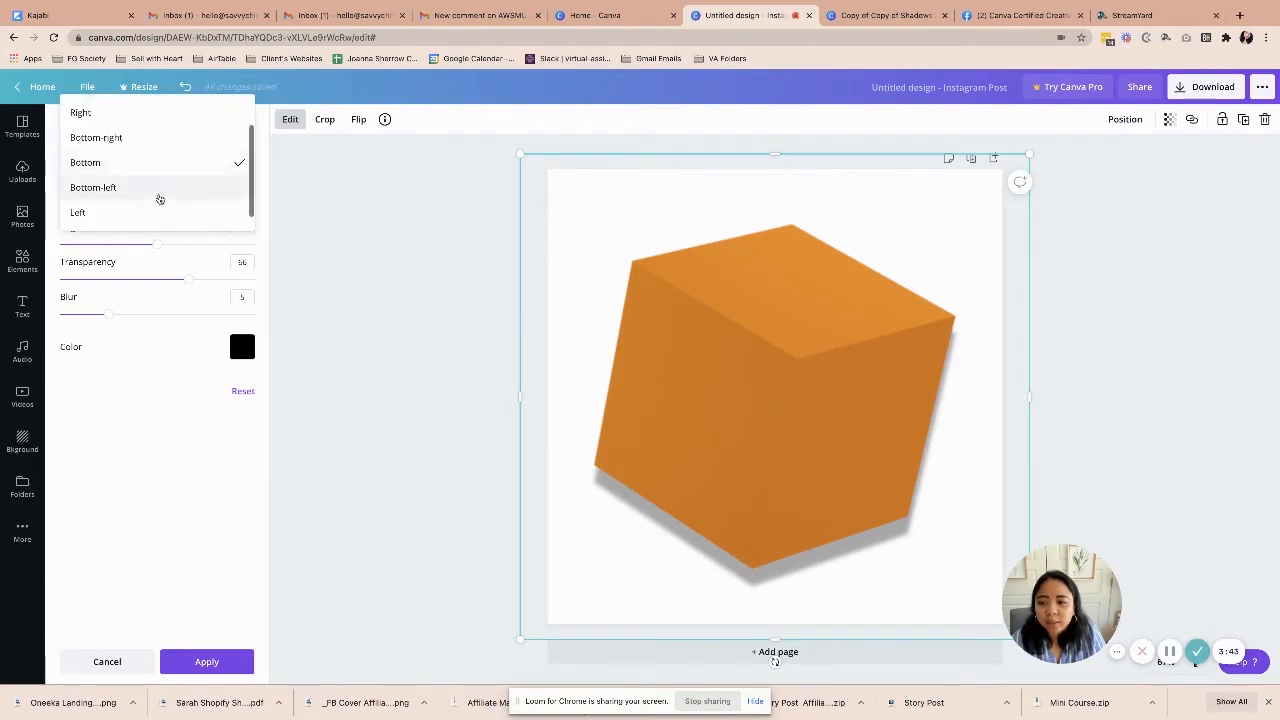
scroll(154, 198, down, 1)
click(151, 201)
click(186, 168)
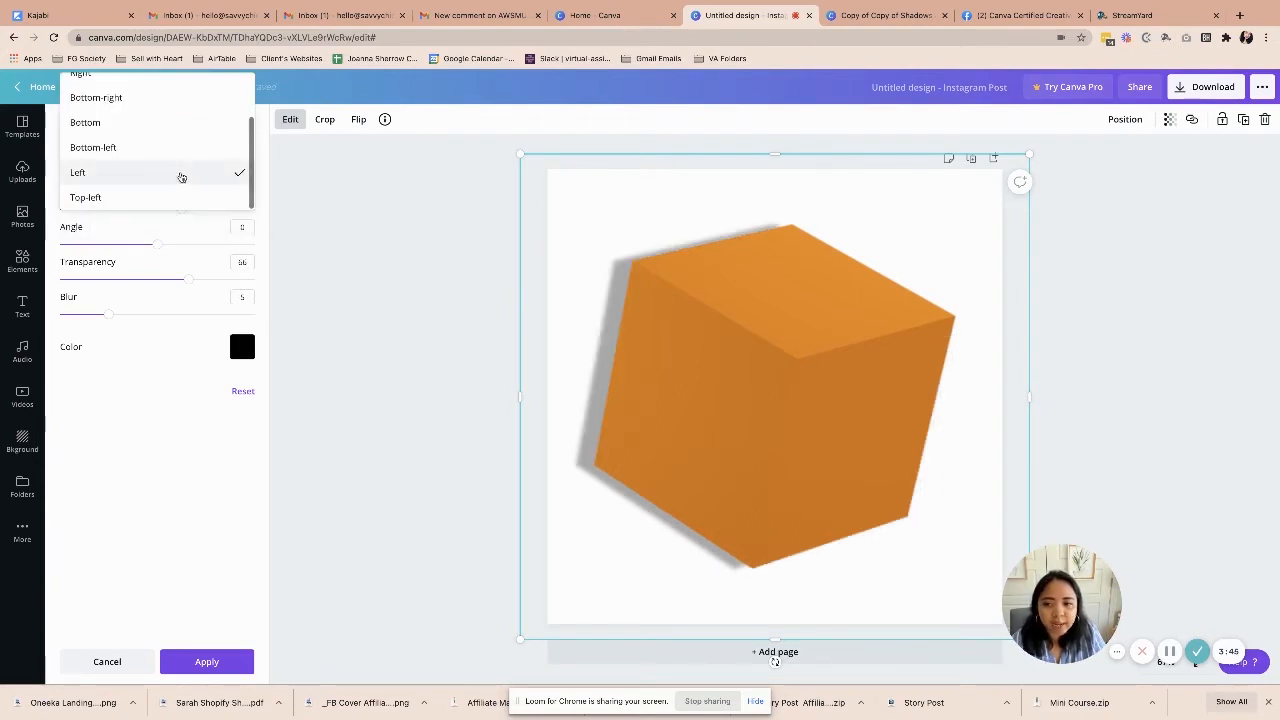
click(171, 192)
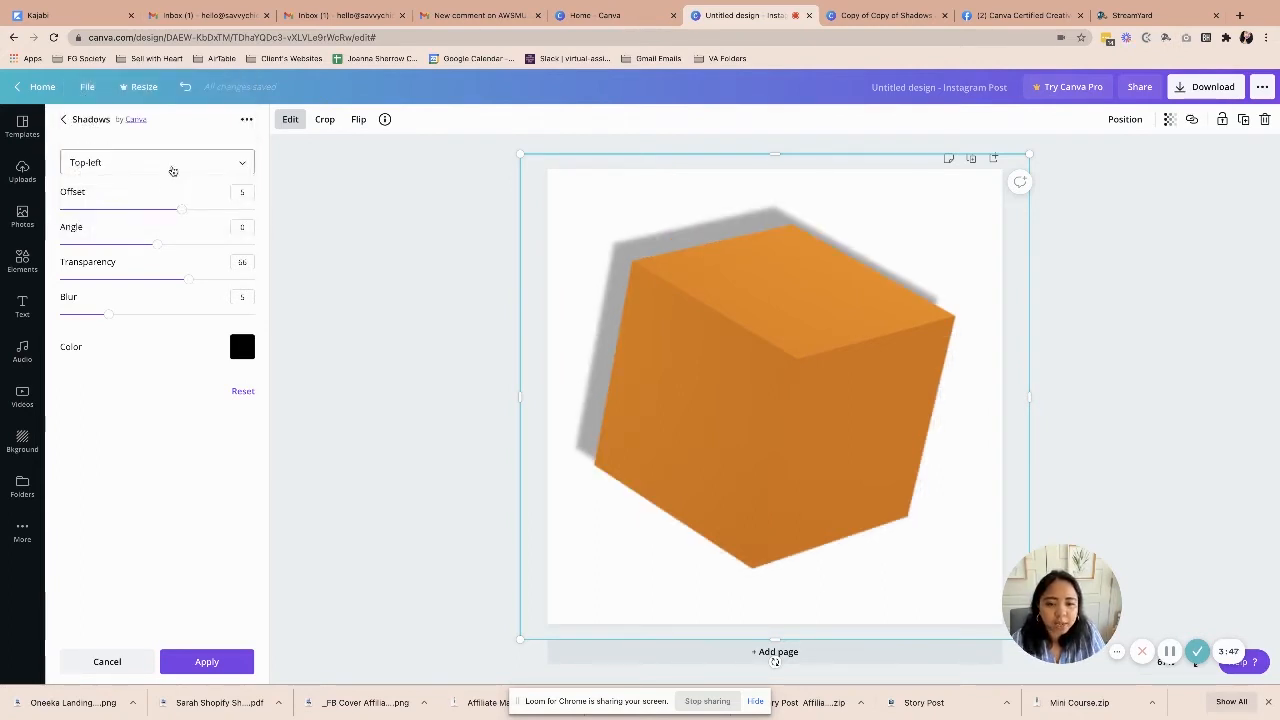
click(171, 168)
click(172, 170)
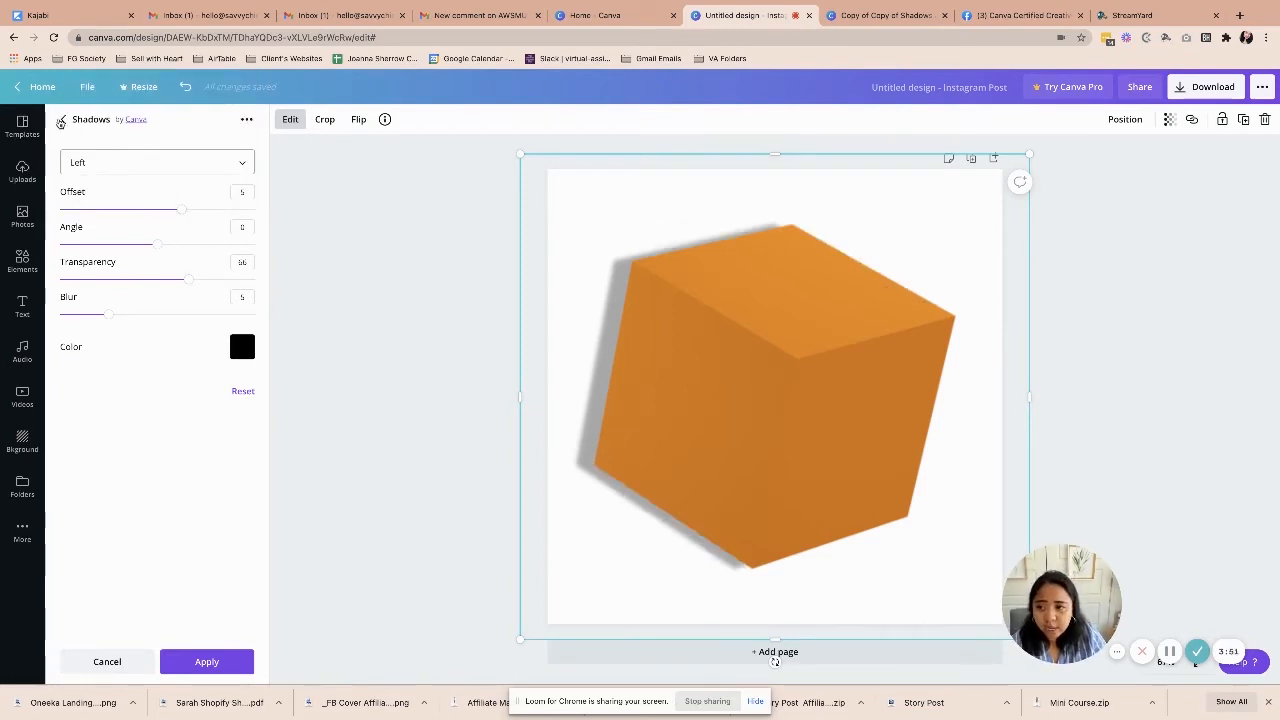
Try an Angle shadow on the orange box with angle 5, transparency 0, blur 14 and dark red colour #721313.
click(63, 119)
click(99, 284)
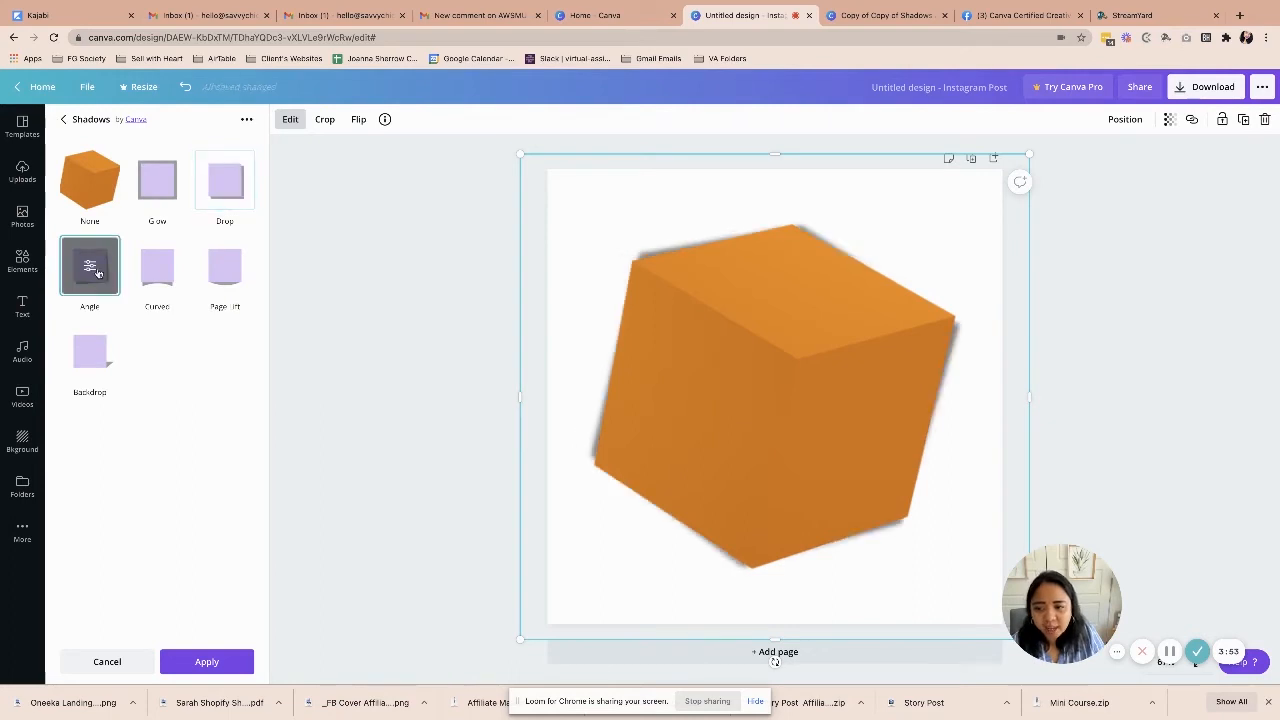
click(98, 276)
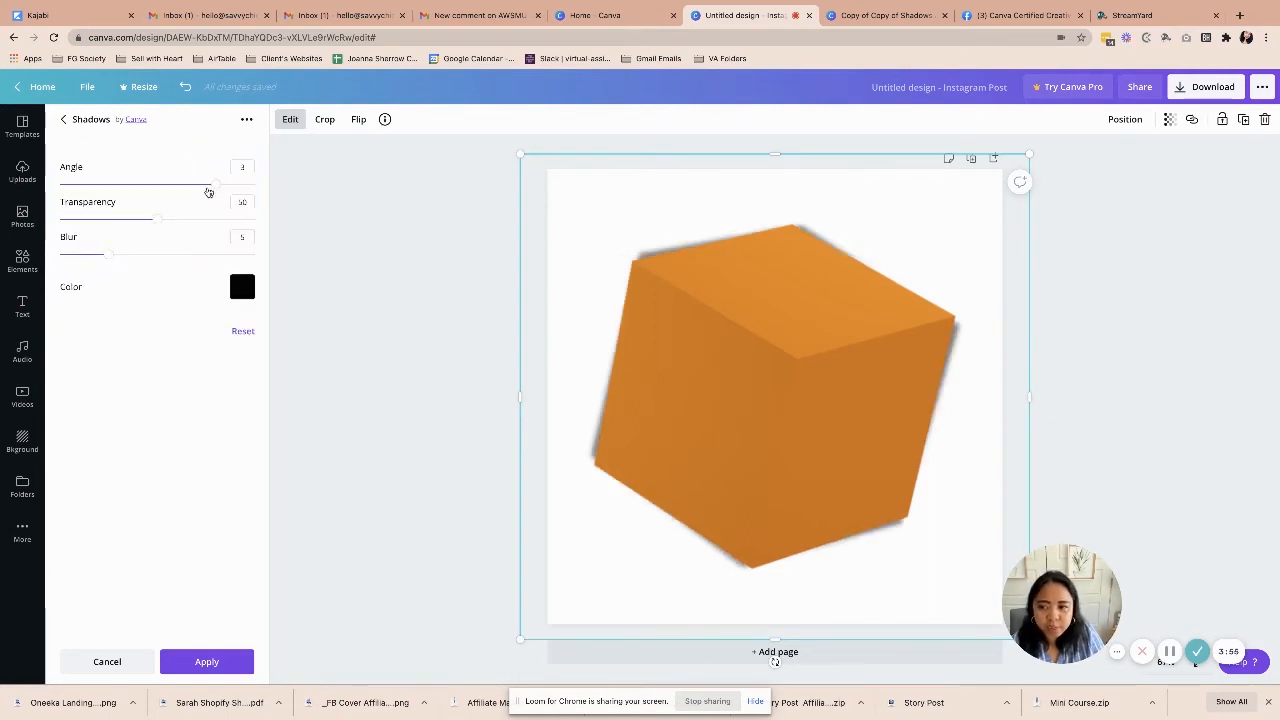
drag(210, 184, 313, 211)
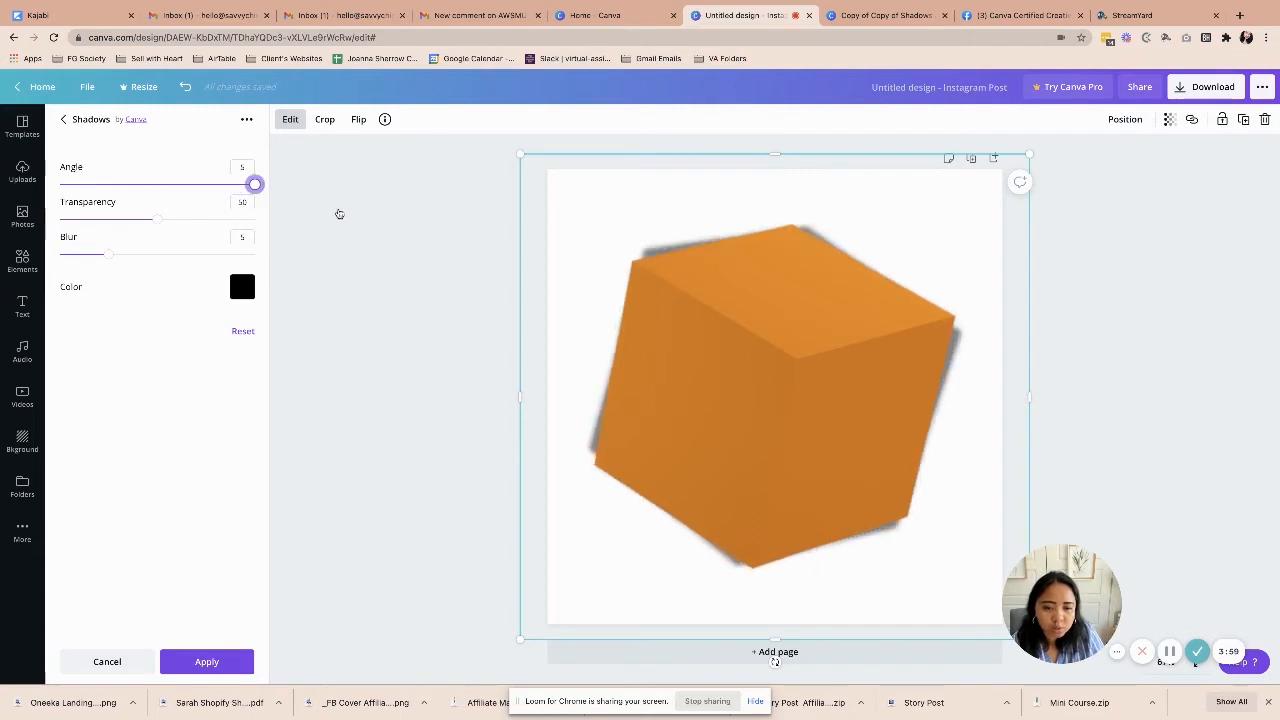
drag(155, 219, 43, 226)
drag(112, 260, 194, 255)
click(242, 287)
click(380, 355)
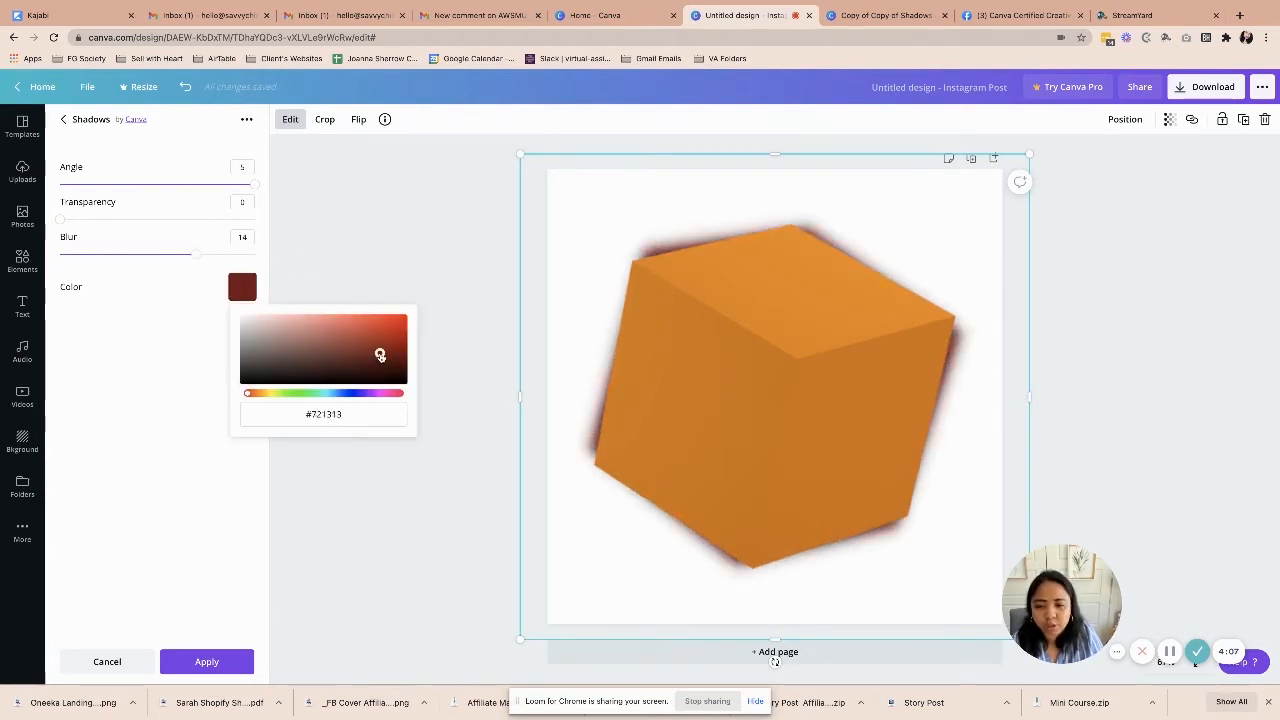
Try a Curved shadow on the orange box with curve 17, offset 7, transparency 55 and a stronger blur.
click(65, 119)
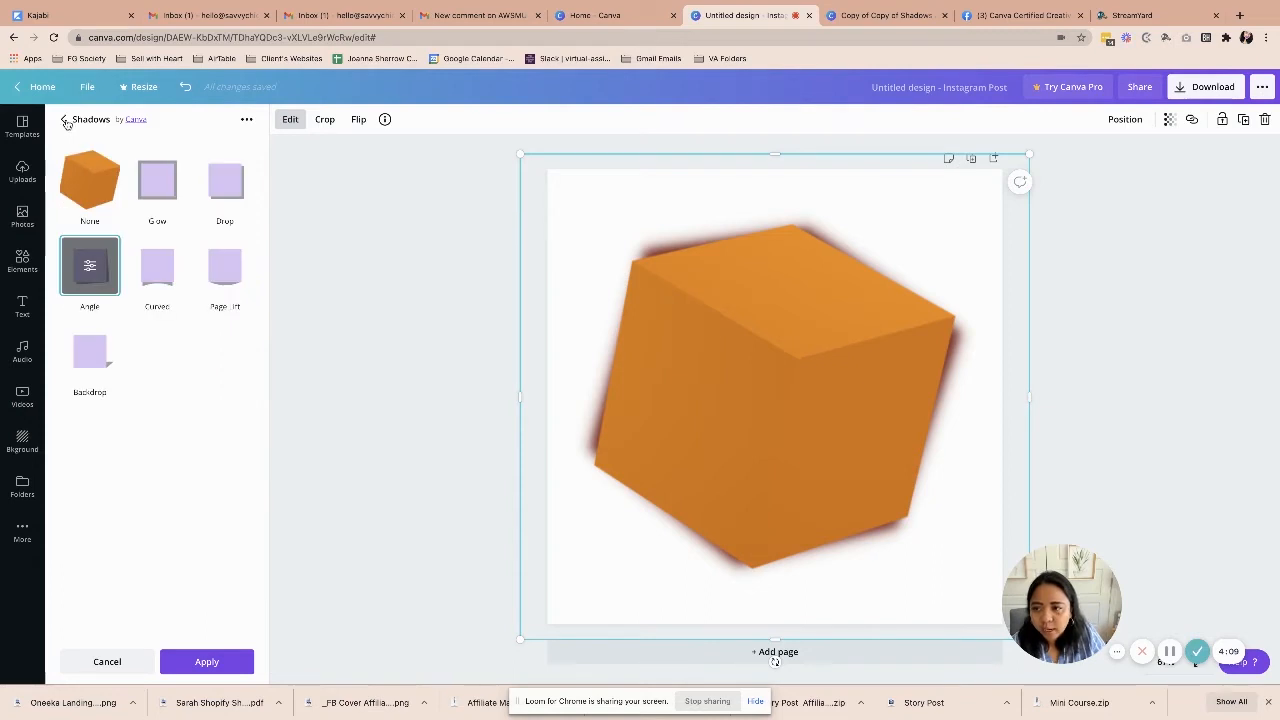
click(165, 268)
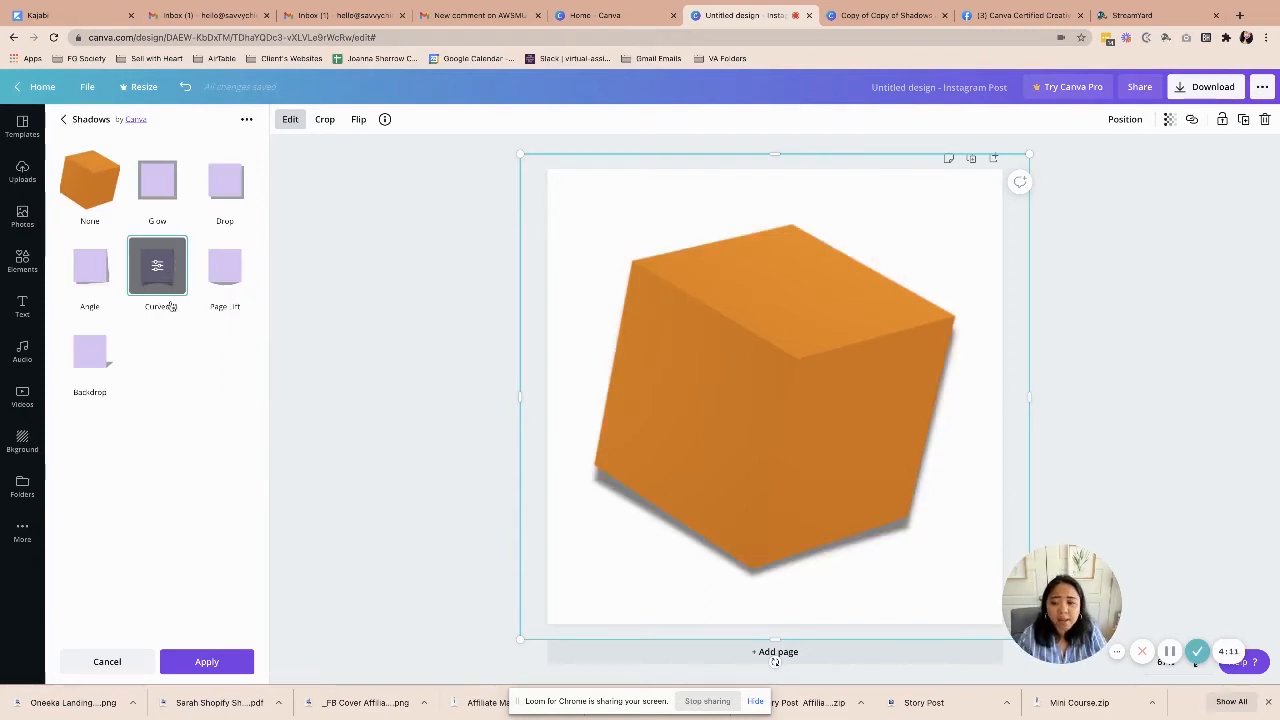
click(158, 268)
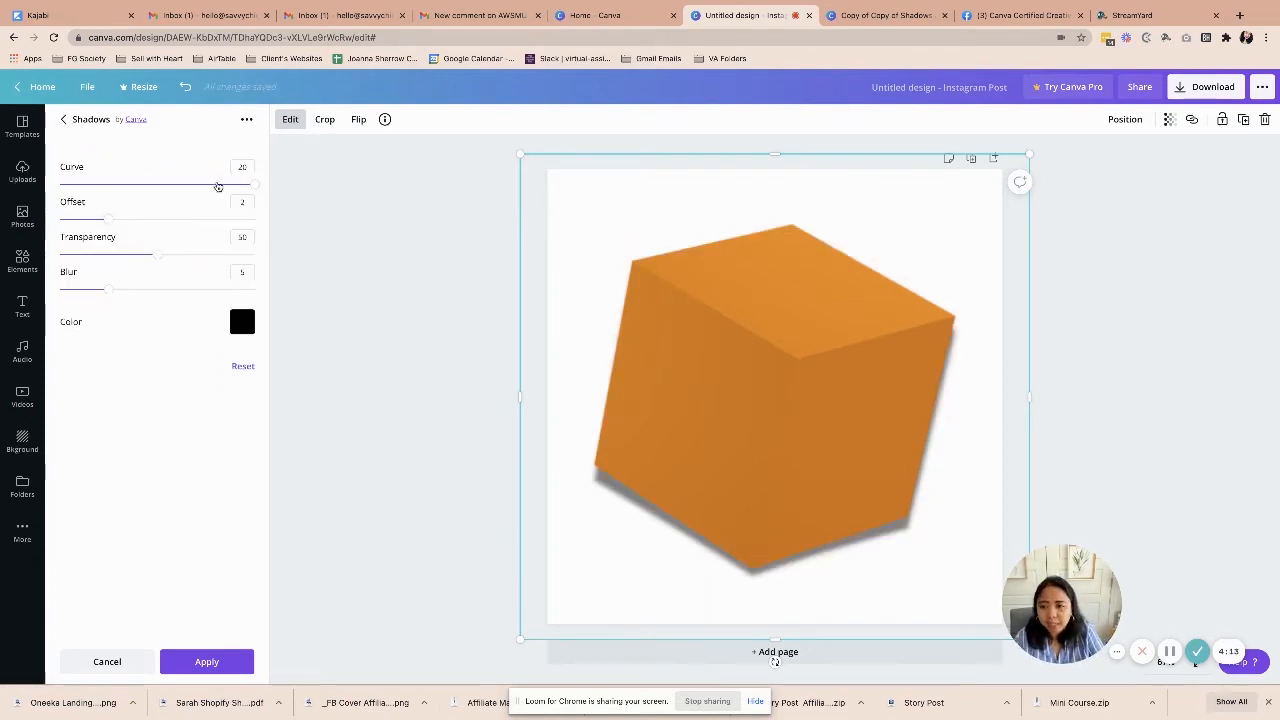
drag(253, 185, 124, 184)
drag(171, 226, 251, 226)
drag(132, 187, 240, 185)
mouse_move(158, 254)
mouse_down()
mouse_move(80, 254)
mouse_move(194, 254)
mouse_move(180, 255)
mouse_up()
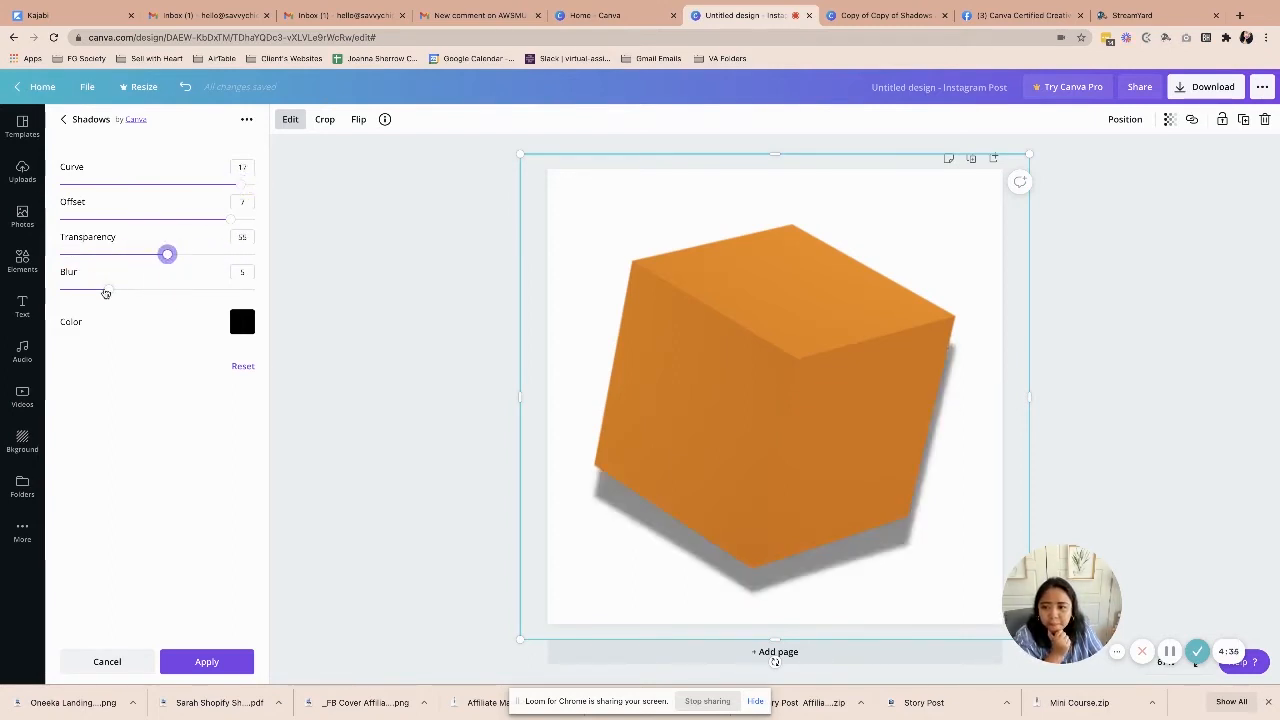
drag(107, 289, 166, 289)
Try a Page Lift shadow on the orange box with offset 6, transparency 78 and blur 7.
click(63, 121)
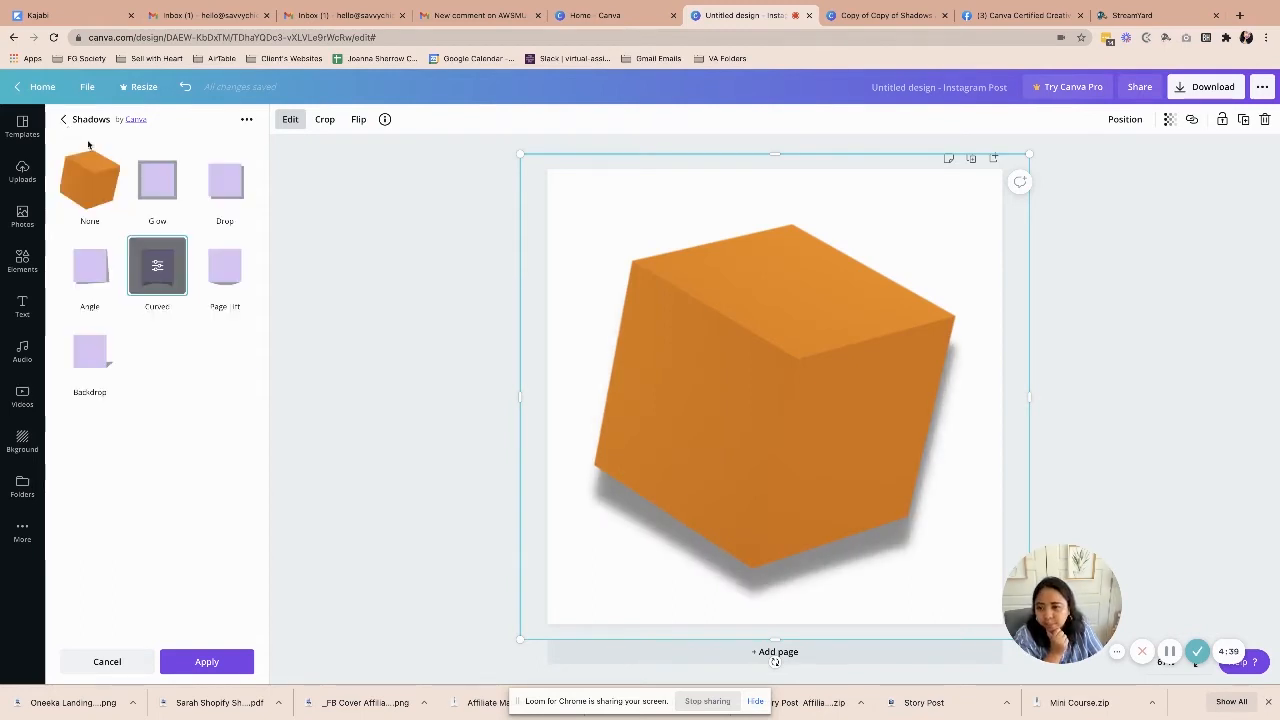
click(226, 266)
click(228, 267)
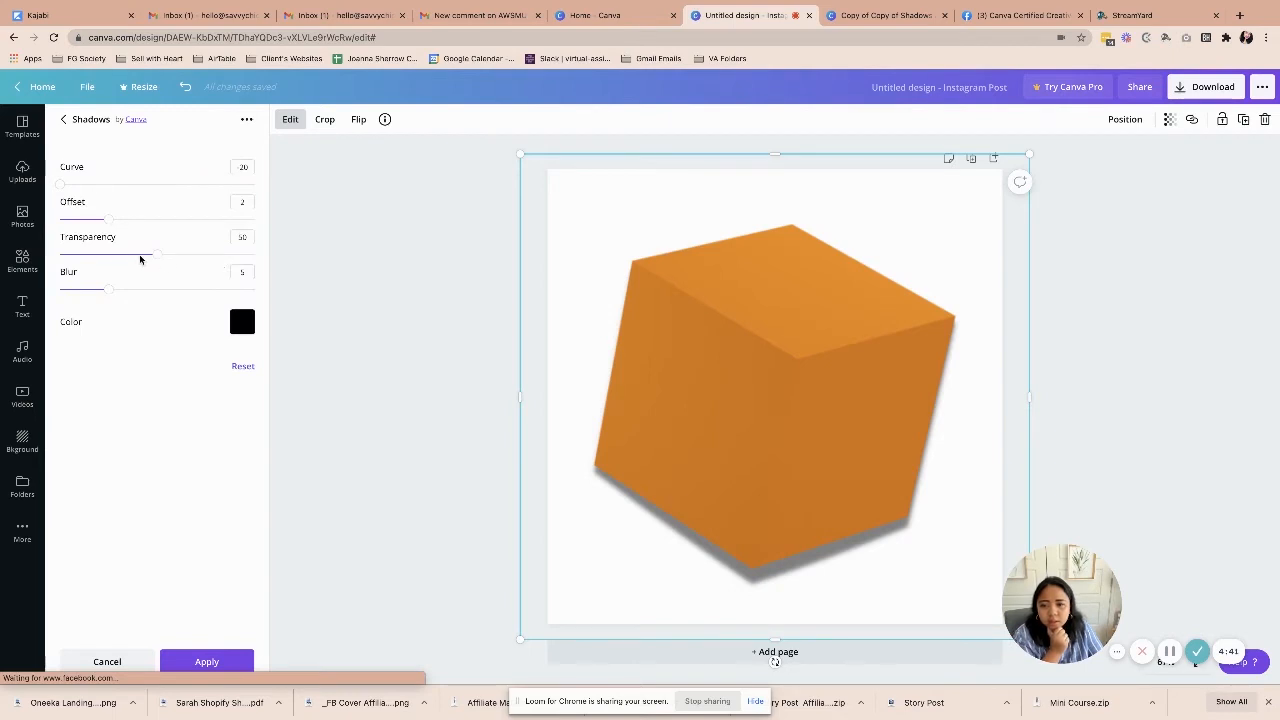
drag(107, 219, 206, 219)
drag(155, 254, 209, 256)
mouse_move(109, 289)
mouse_down()
mouse_move(195, 290)
mouse_move(126, 291)
mouse_up()
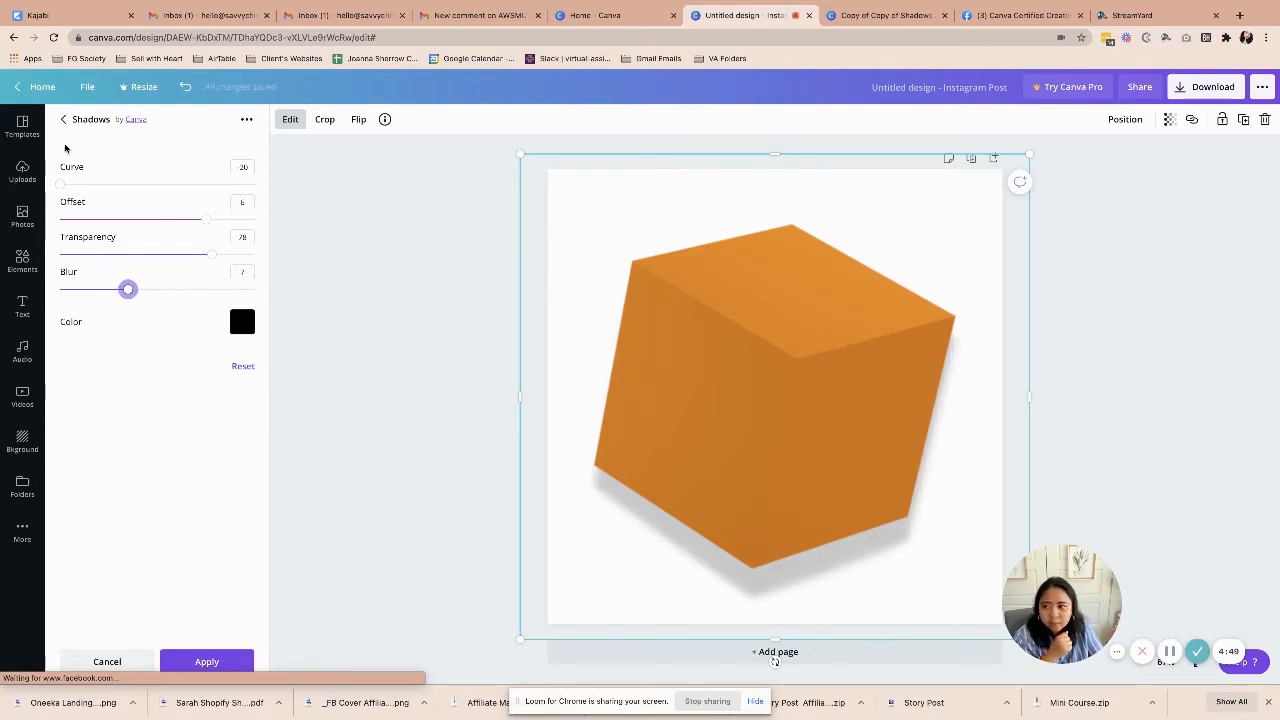
Switch the orange box's shadow style to Backdrop, with vertical angle 82, horizontal angle 45, transparency 17 and blur 4.
click(63, 120)
click(88, 352)
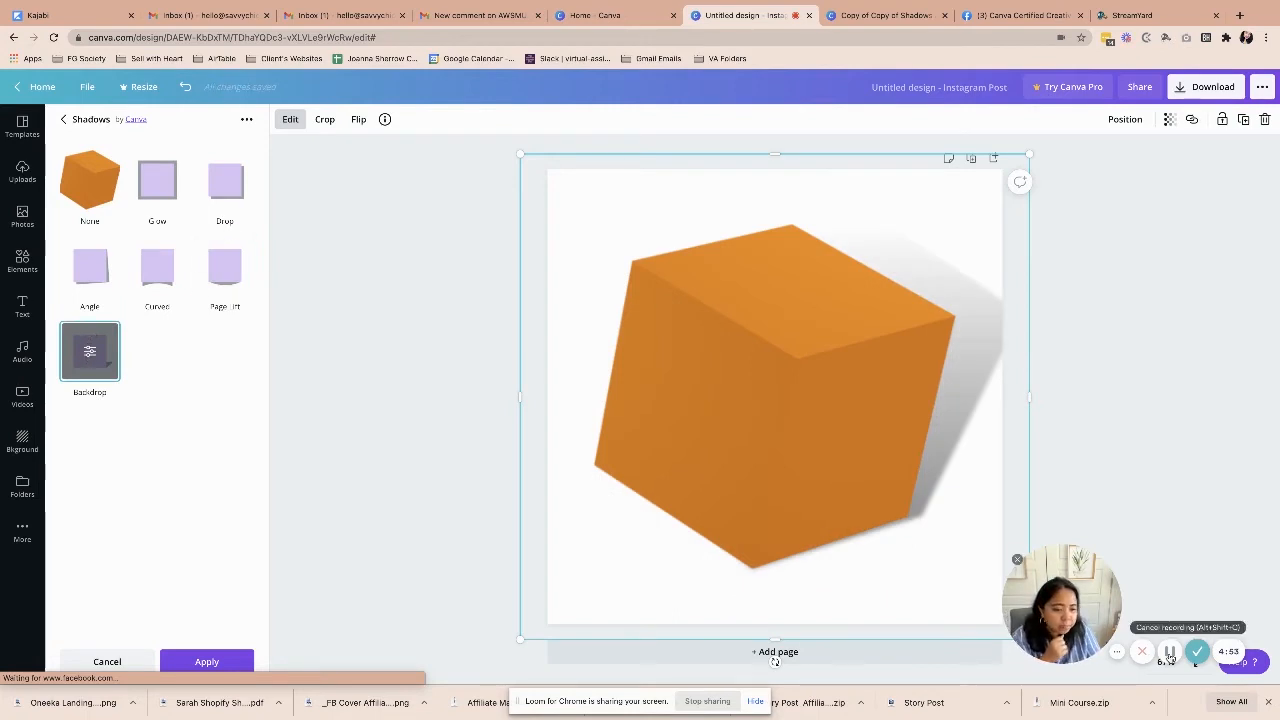
drag(667, 358, 614, 385)
click(88, 352)
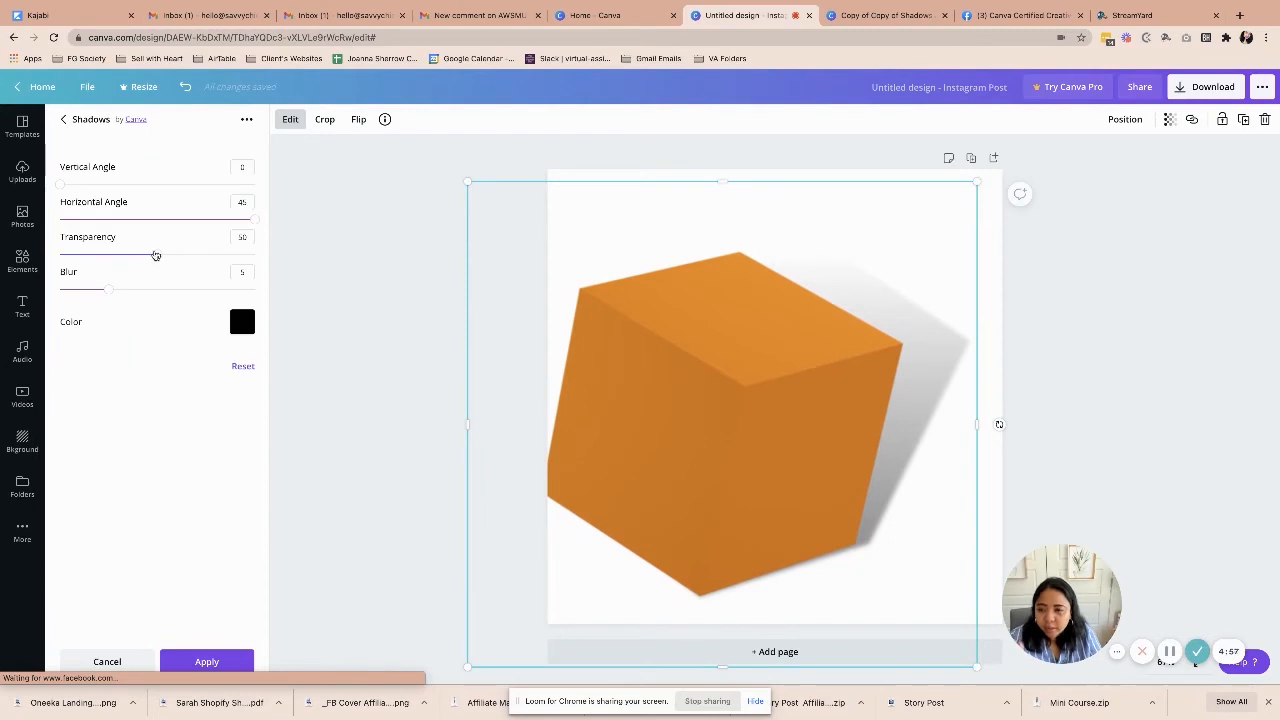
drag(156, 255, 97, 291)
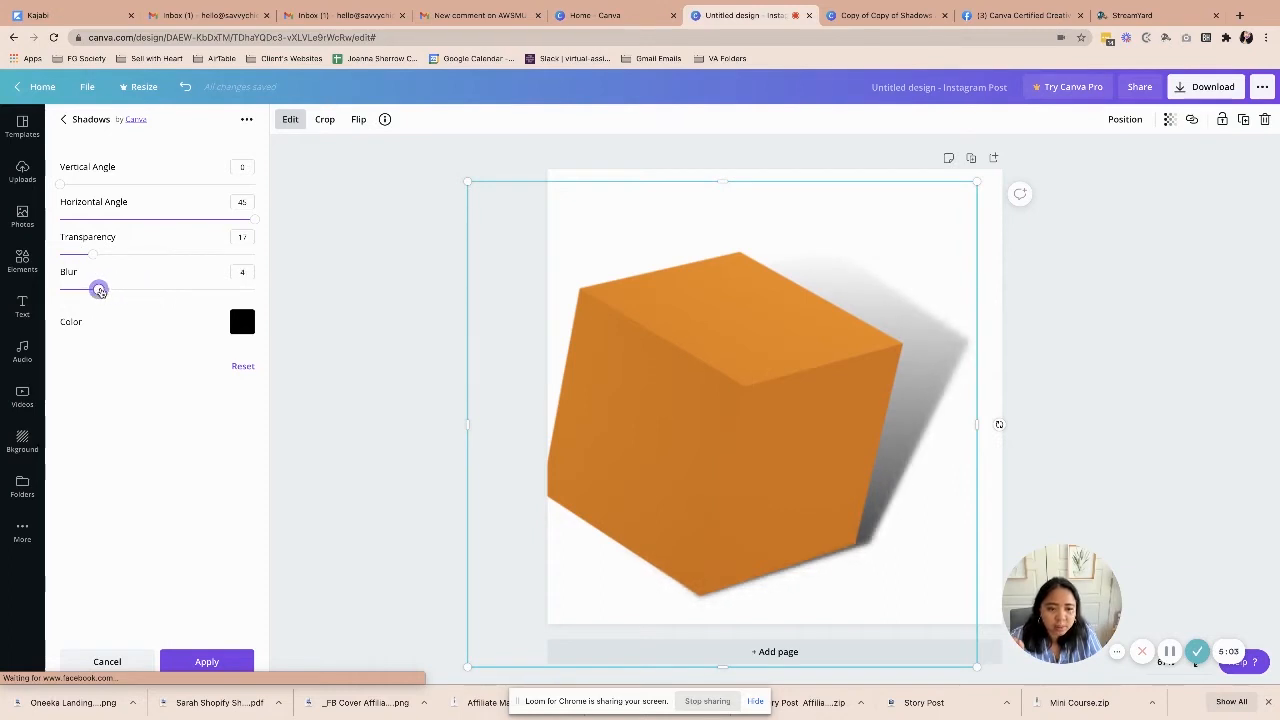
drag(61, 185, 359, 250)
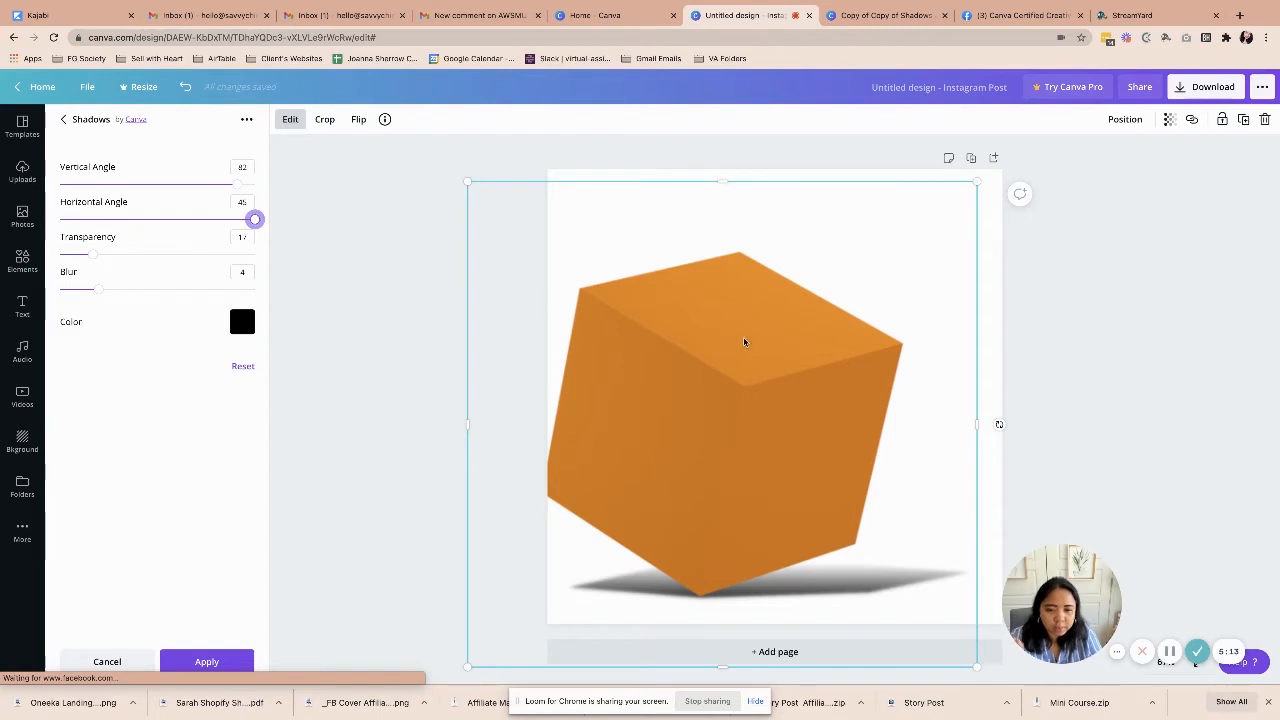
Move the orange box back towards the page centre and refine its Backdrop shadow to vertical angle 72, transparency 52 and blur 7.
drag(746, 343, 783, 314)
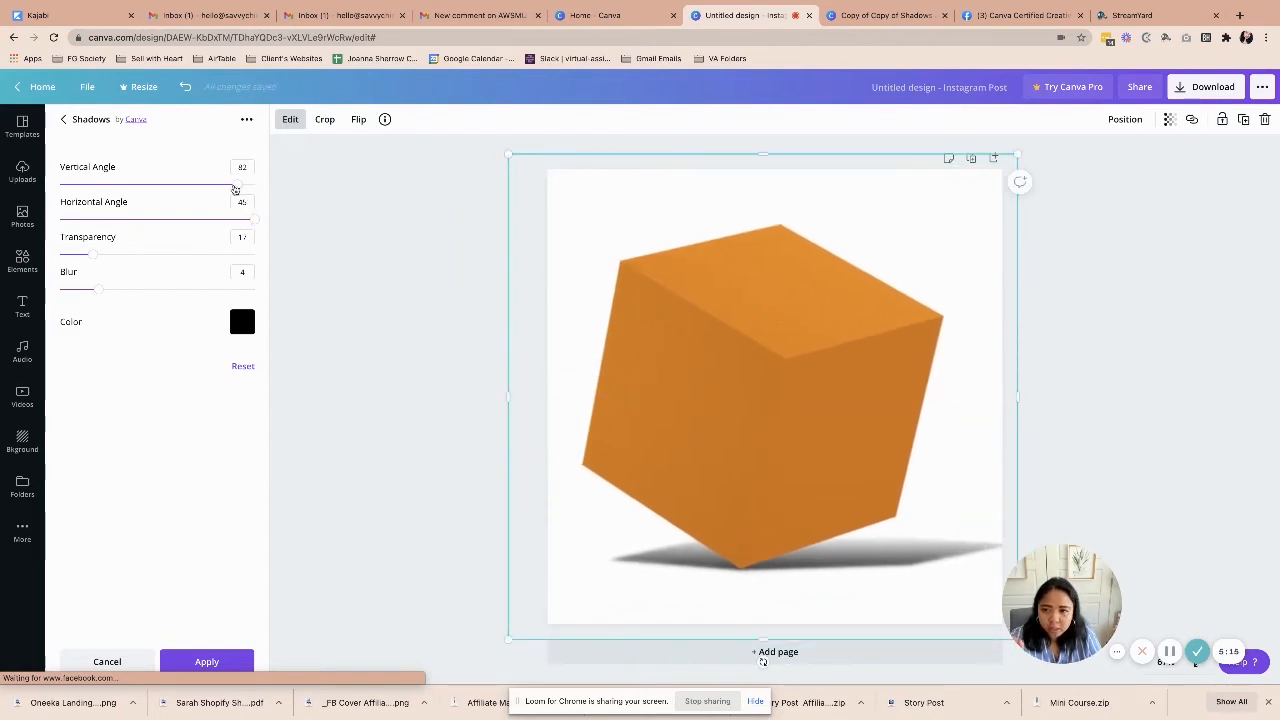
mouse_move(236, 184)
mouse_down()
mouse_move(17, 194)
mouse_move(237, 184)
mouse_move(317, 200)
mouse_move(190, 185)
mouse_move(216, 184)
mouse_up()
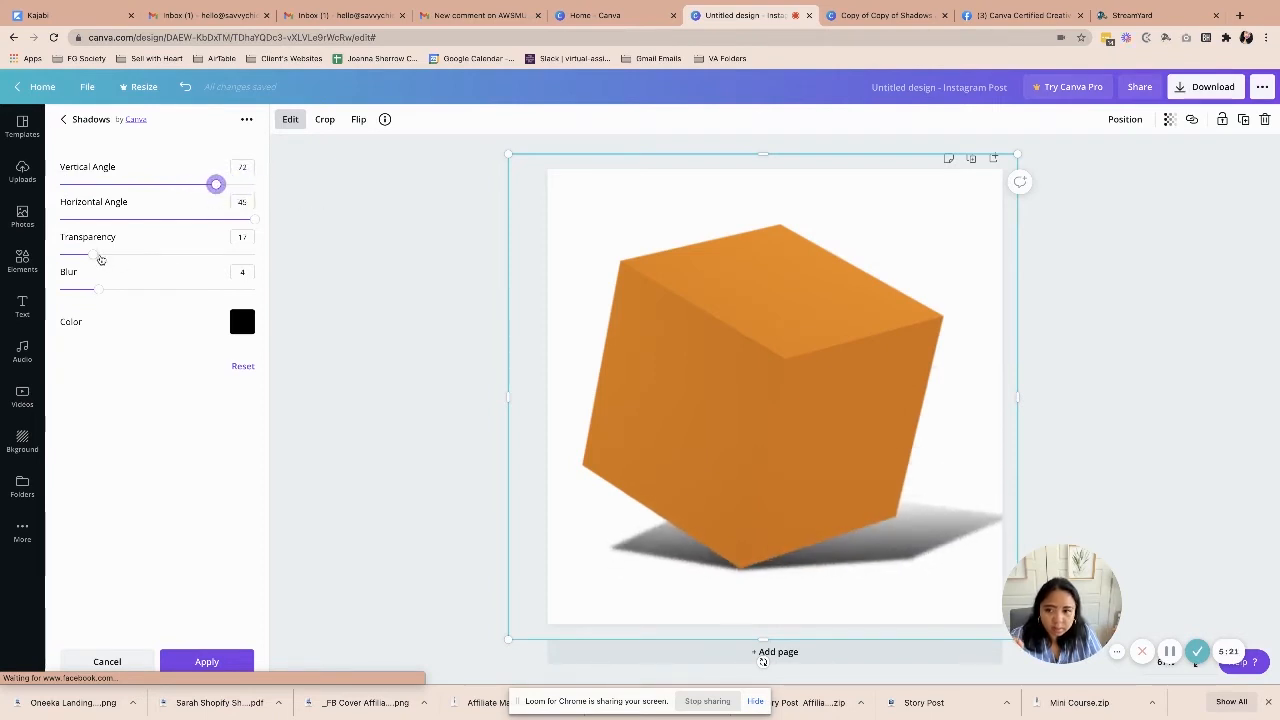
drag(93, 254, 161, 254)
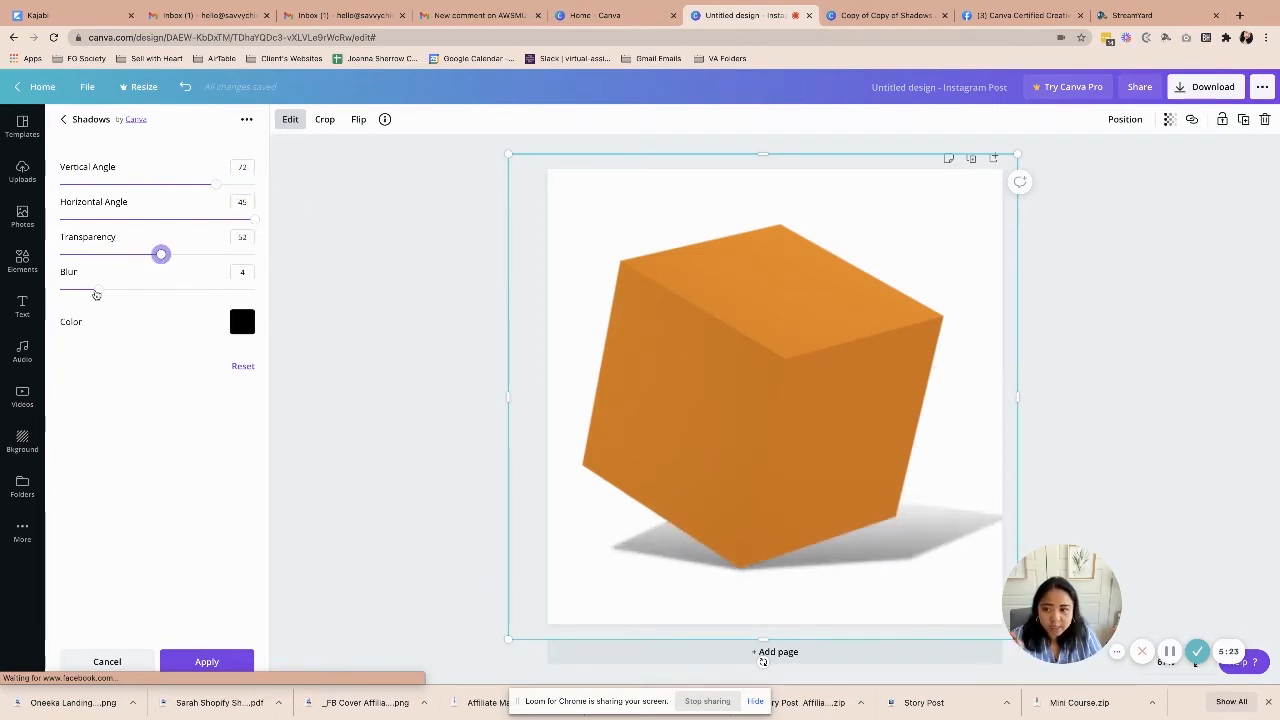
drag(96, 294, 128, 289)
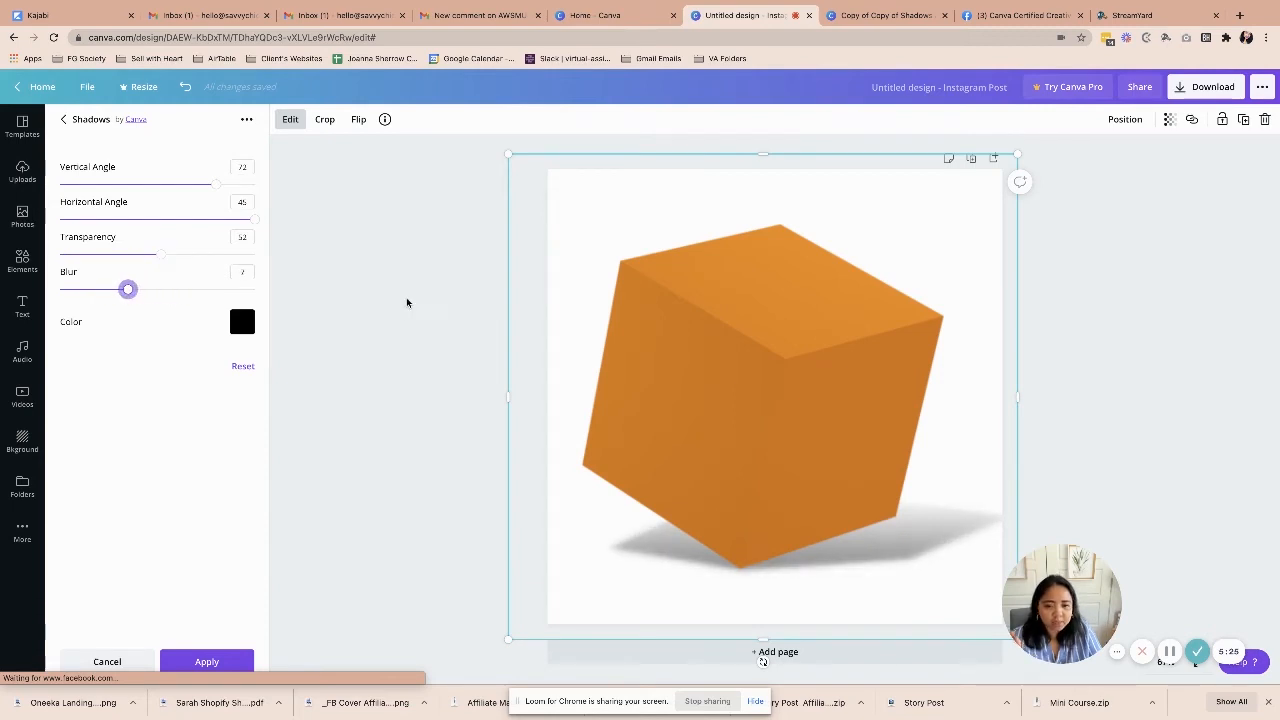
click(408, 295)
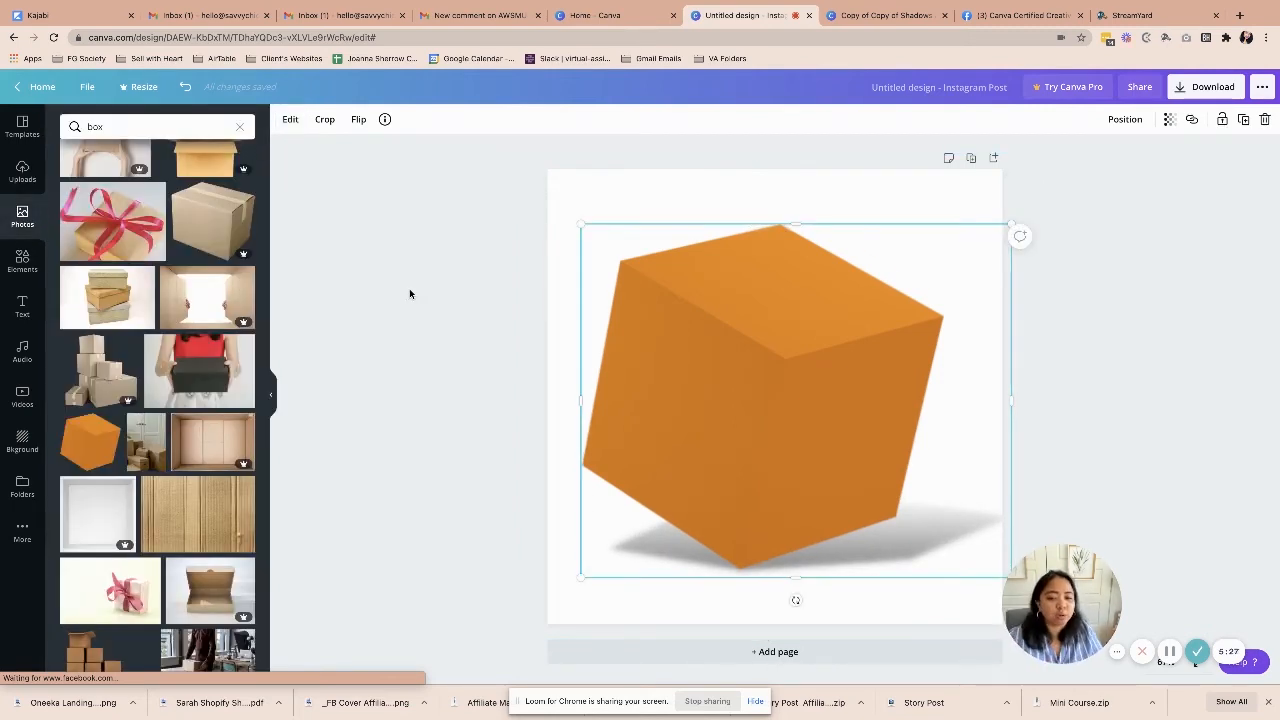
drag(929, 294, 915, 284)
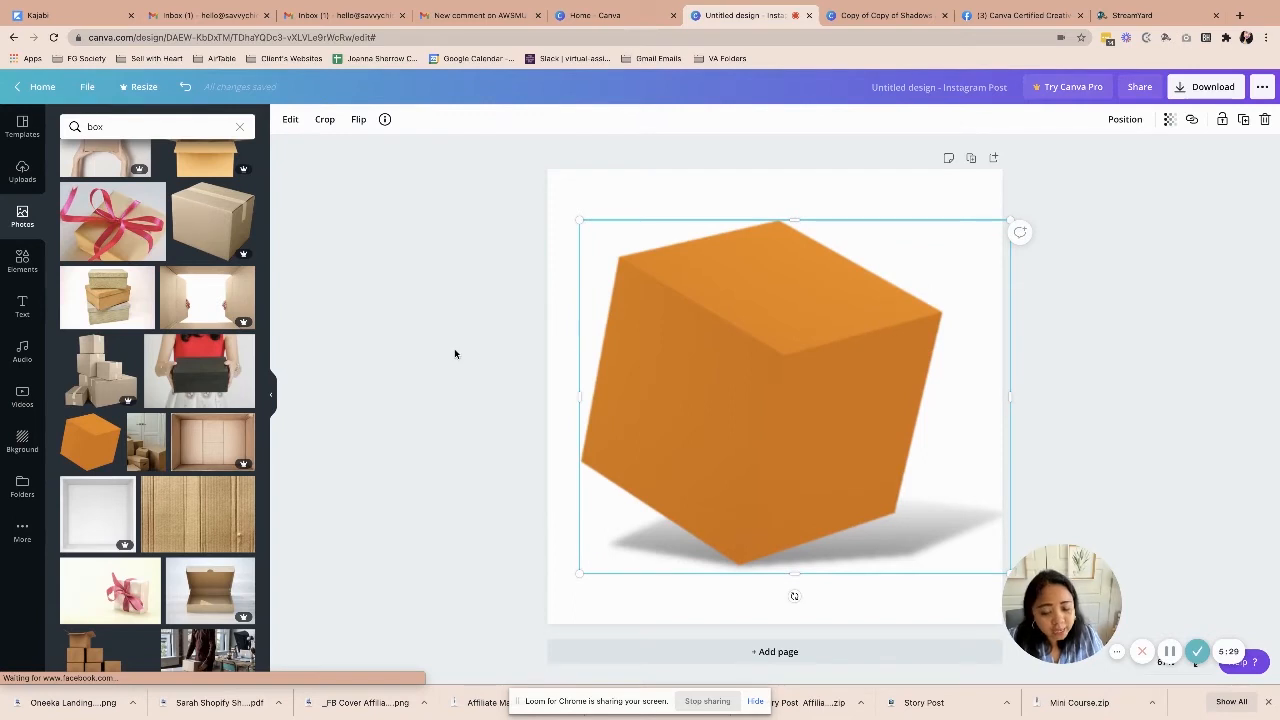
On a new second page, place a black phone frame found by searching the elements for "phone" and move it to the page's left half.
click(711, 658)
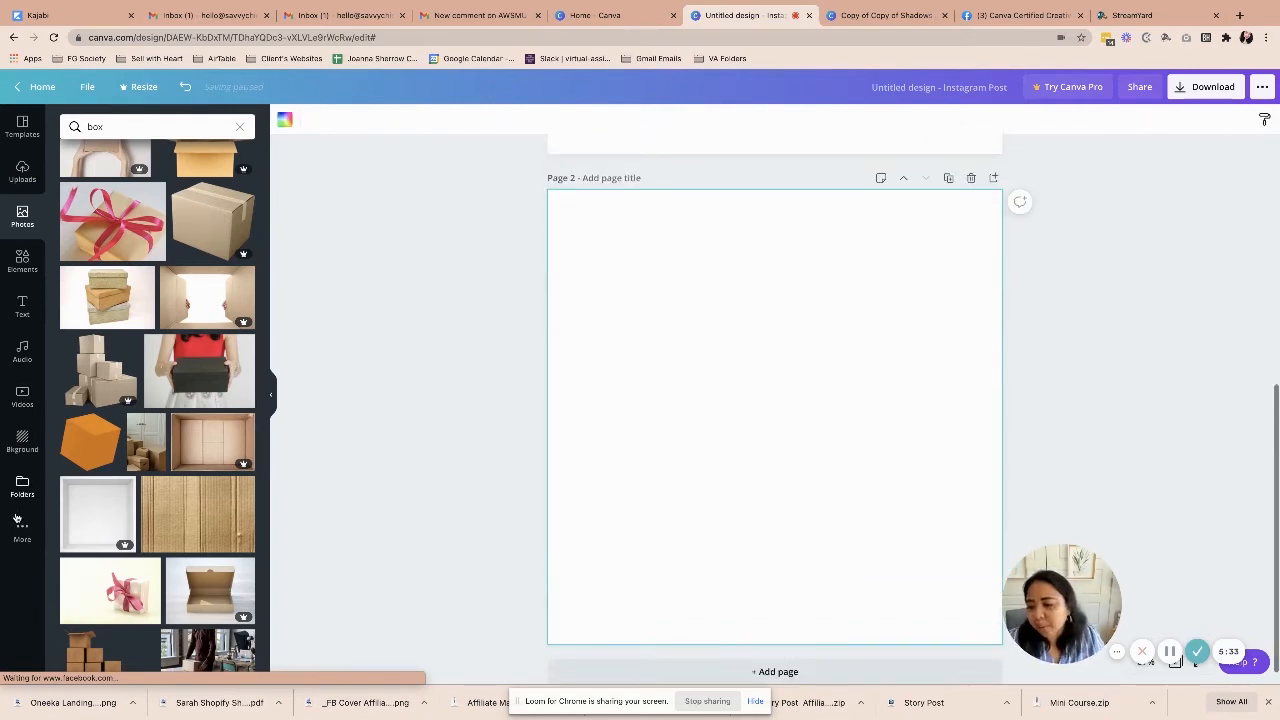
click(30, 263)
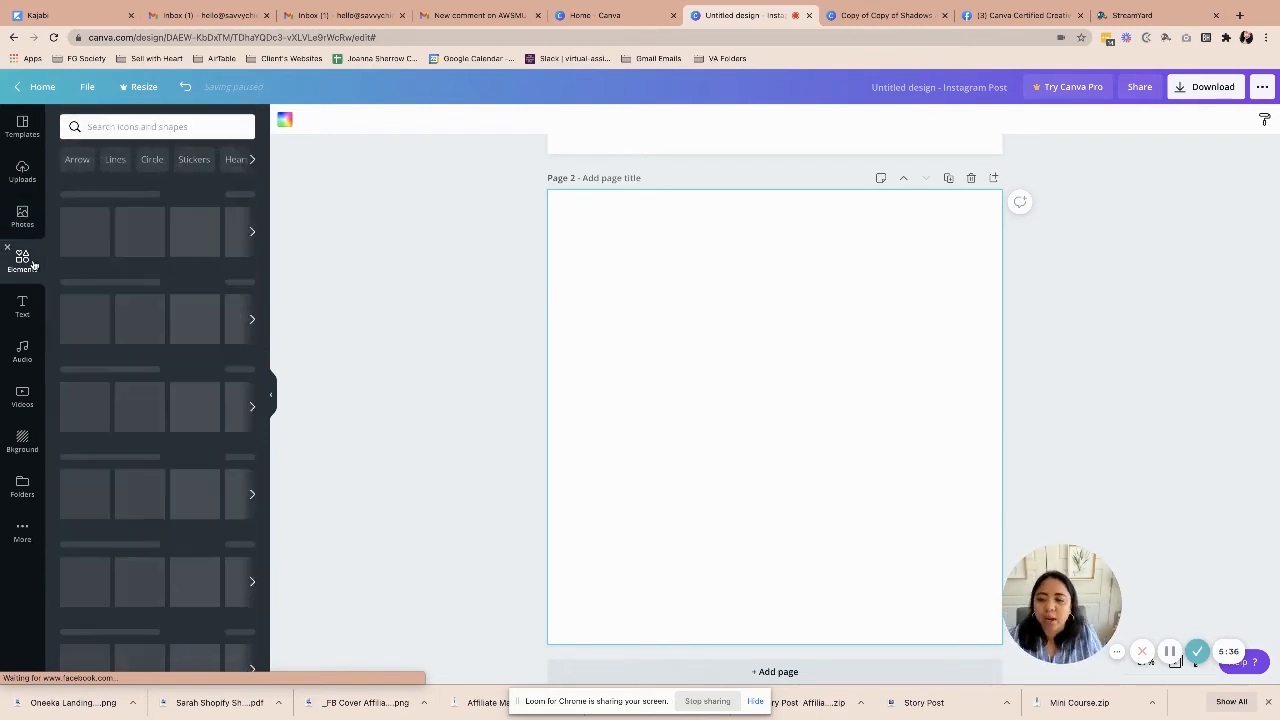
click(145, 122)
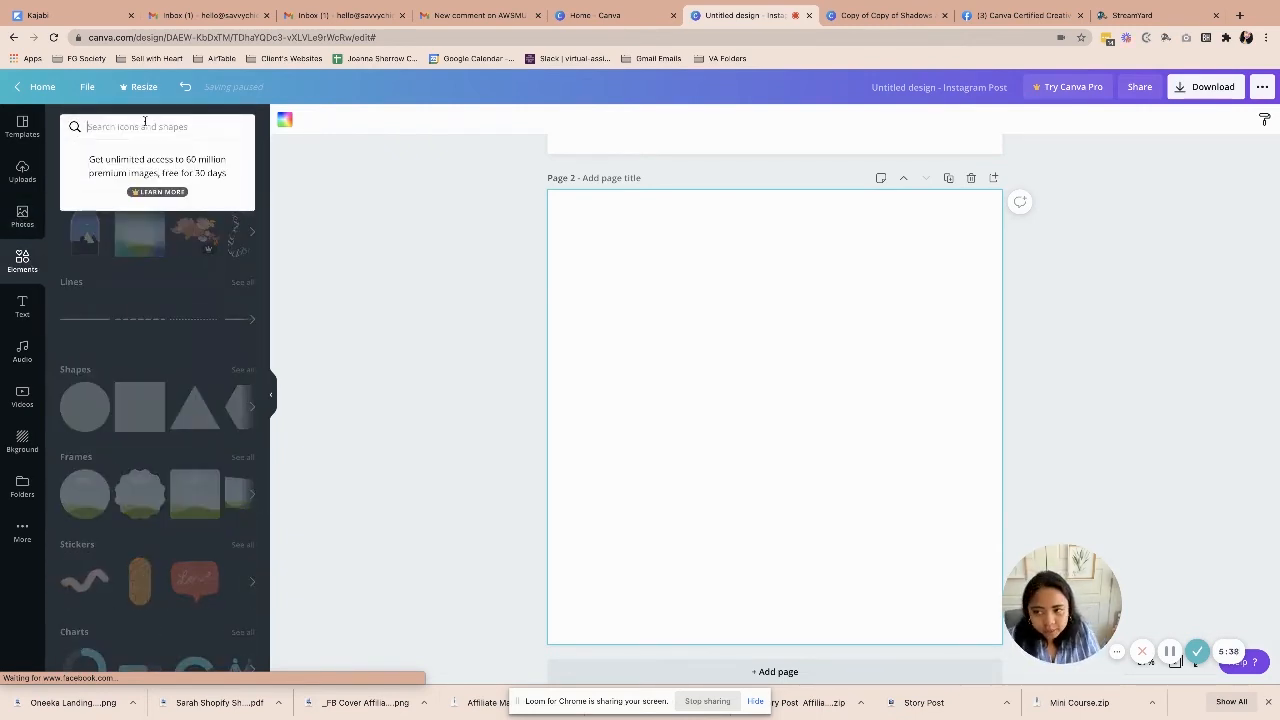
text(phone)
key(Return)
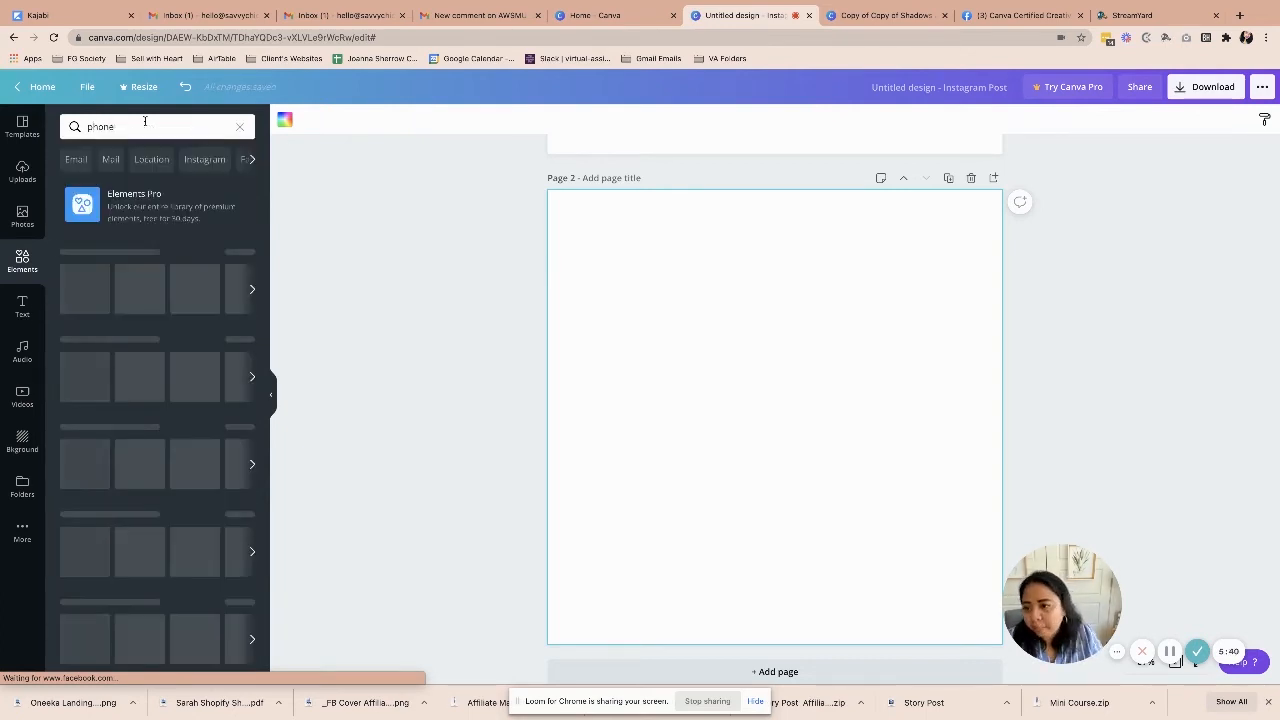
click(104, 270)
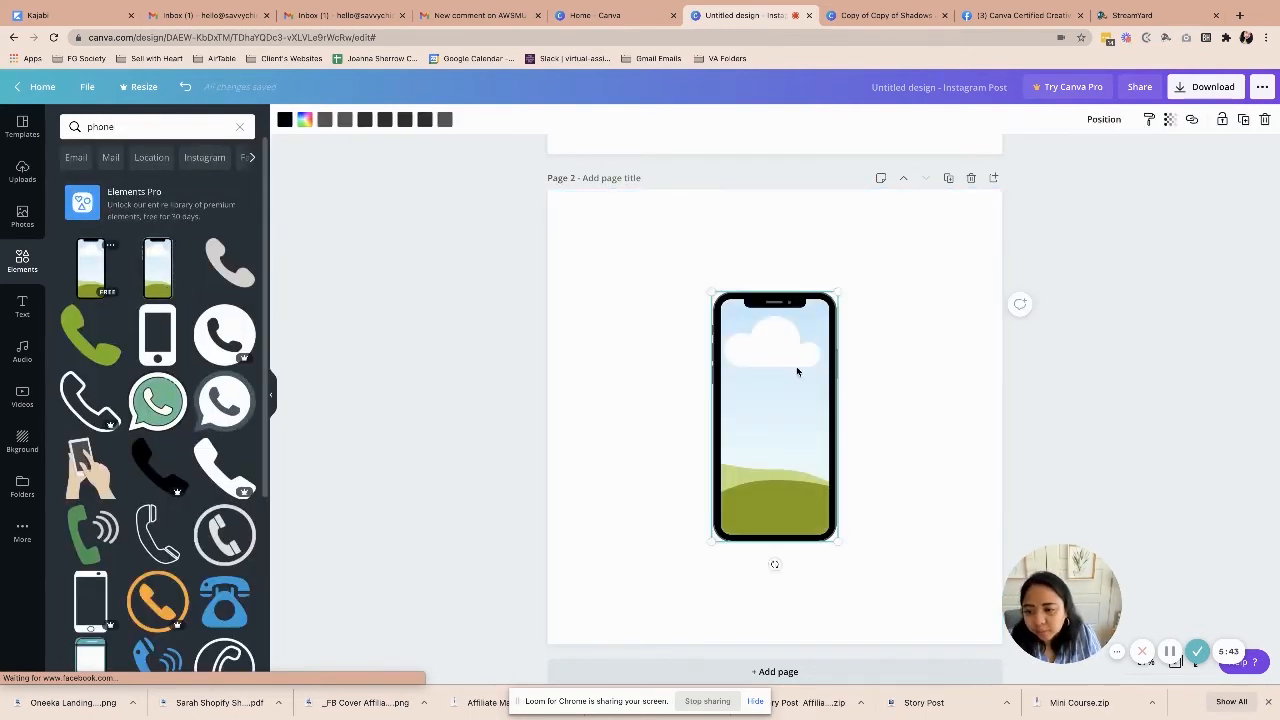
drag(710, 360, 604, 355)
Search the photos for "podcast" and try the silver microphone photo on page 2, deleting it again.
click(22, 215)
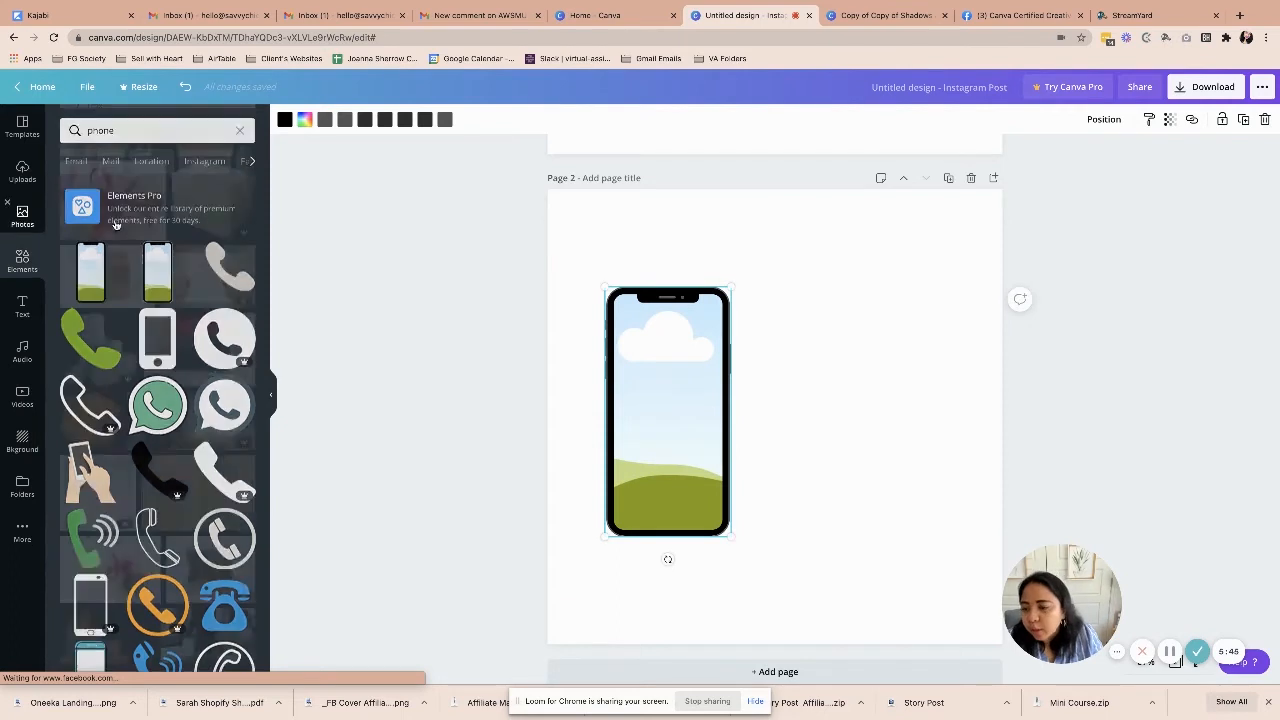
click(110, 127)
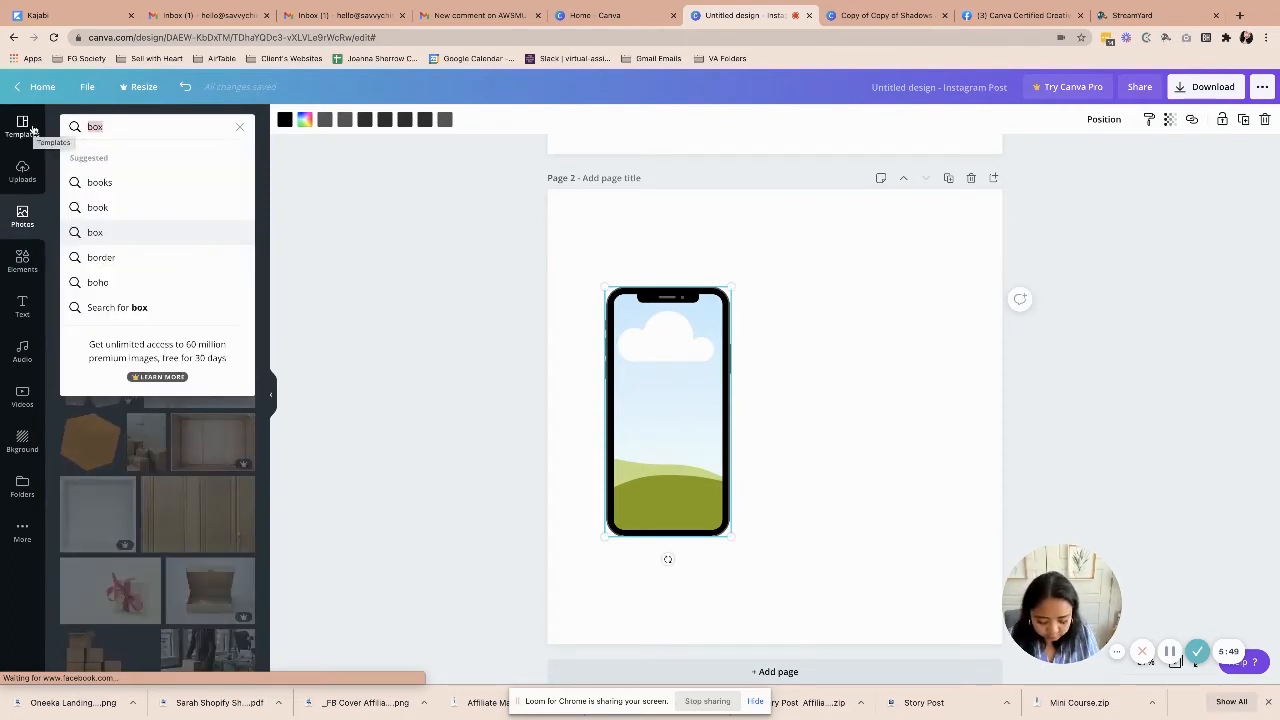
text(podcast)
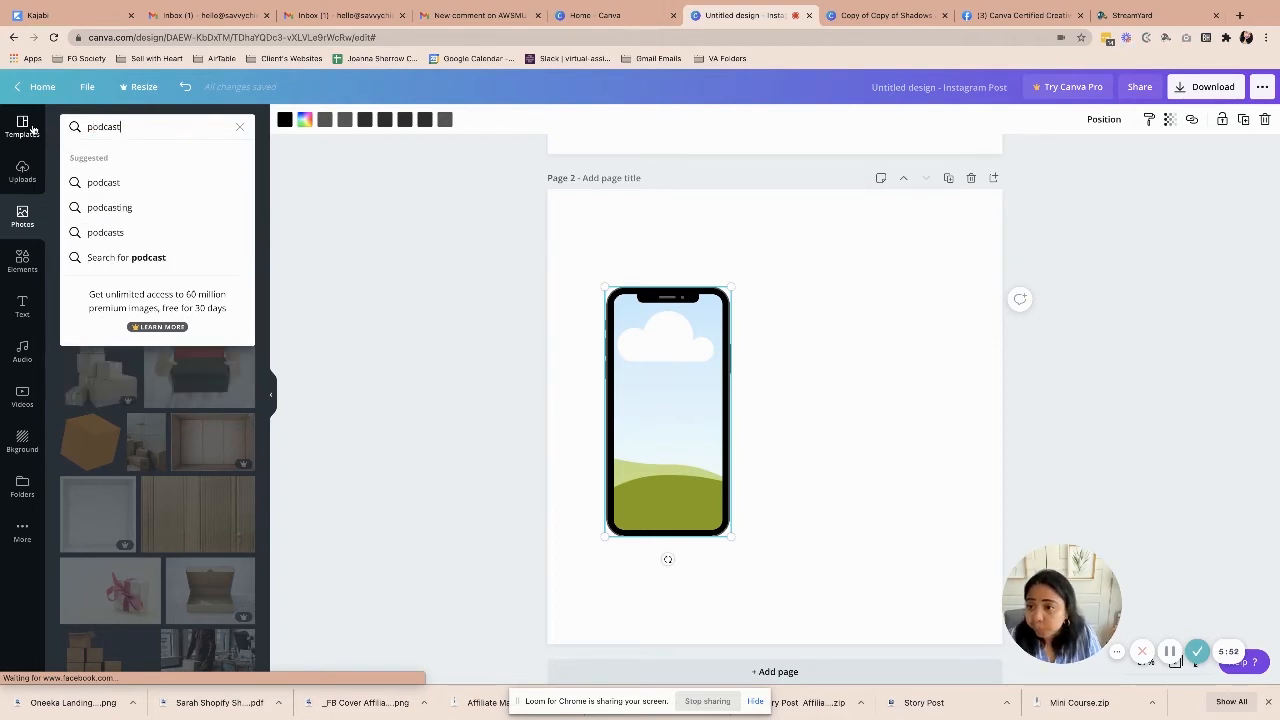
key(Return)
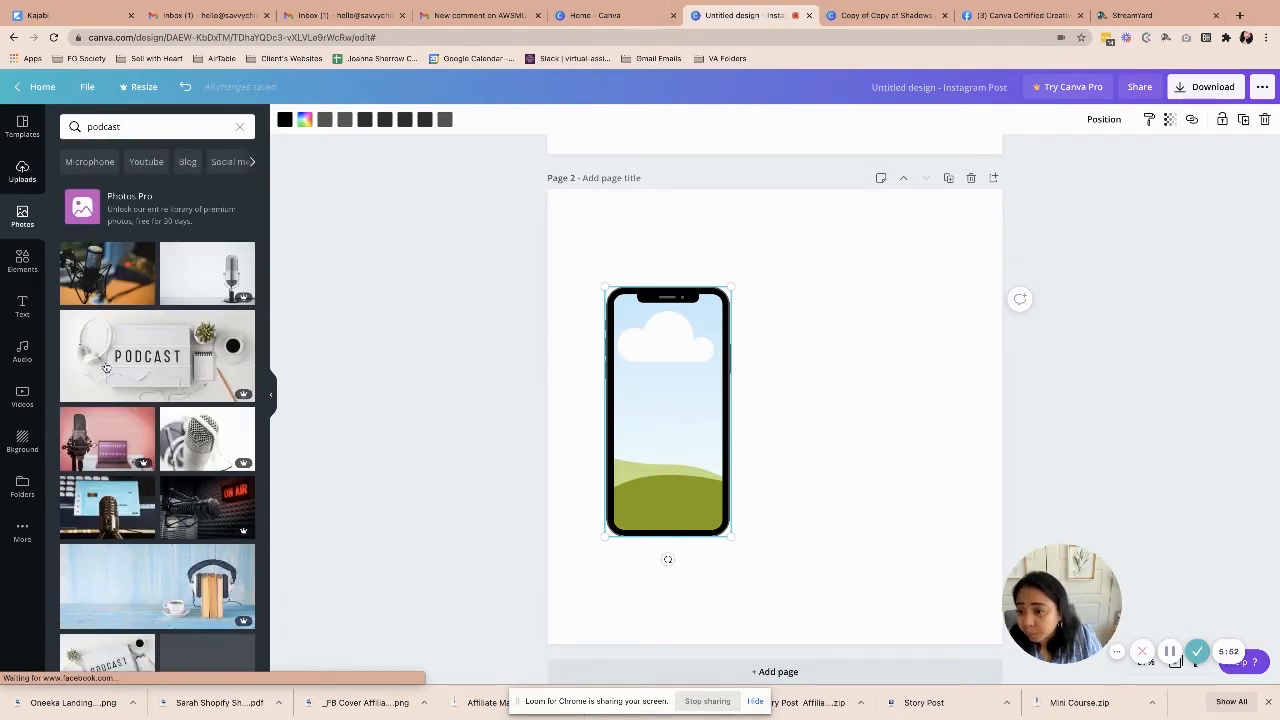
click(212, 281)
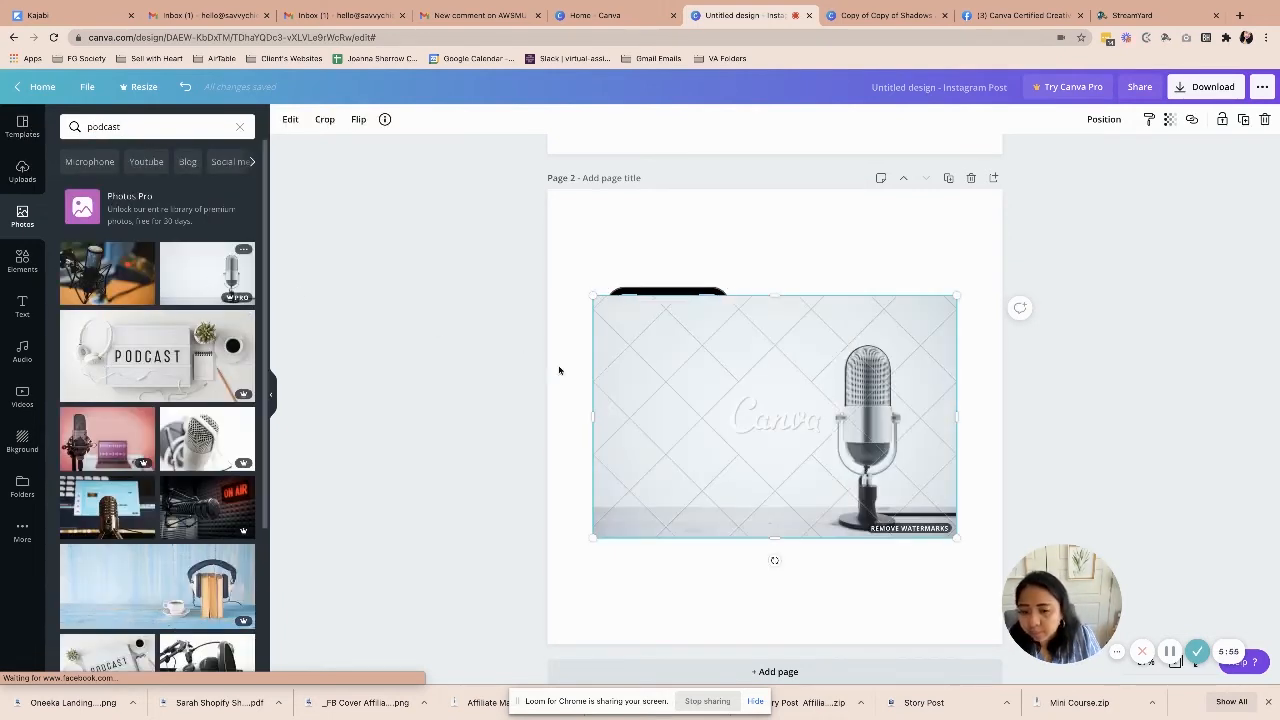
key(Delete)
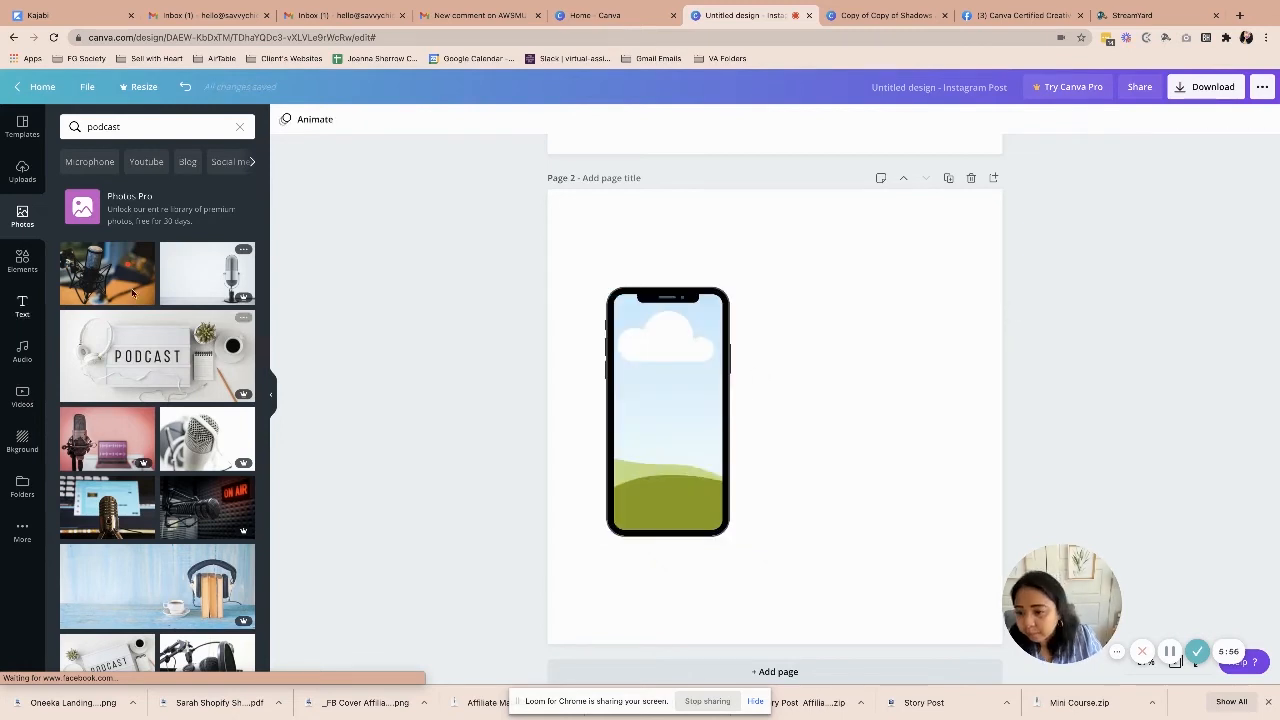
Fill the phone frame on page 2 with the mint-green podcast photo of headphones and a microphone.
scroll(110, 278, down, 5)
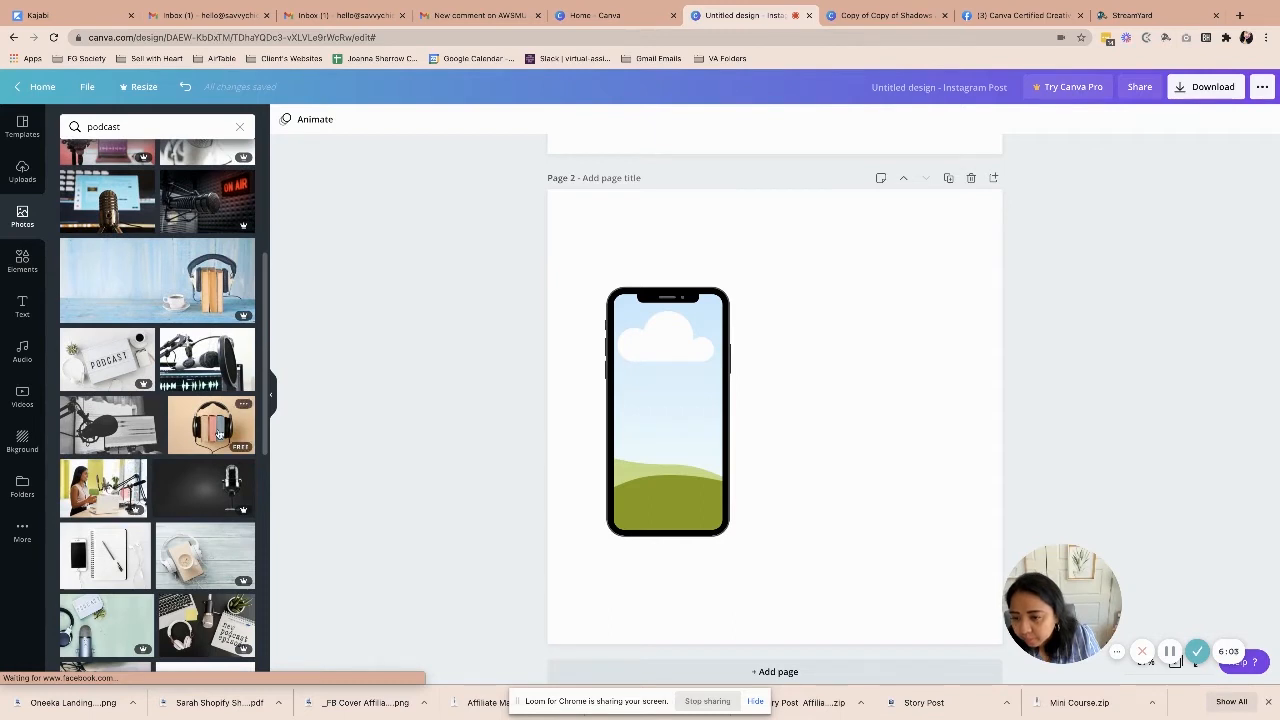
scroll(219, 432, down, 3)
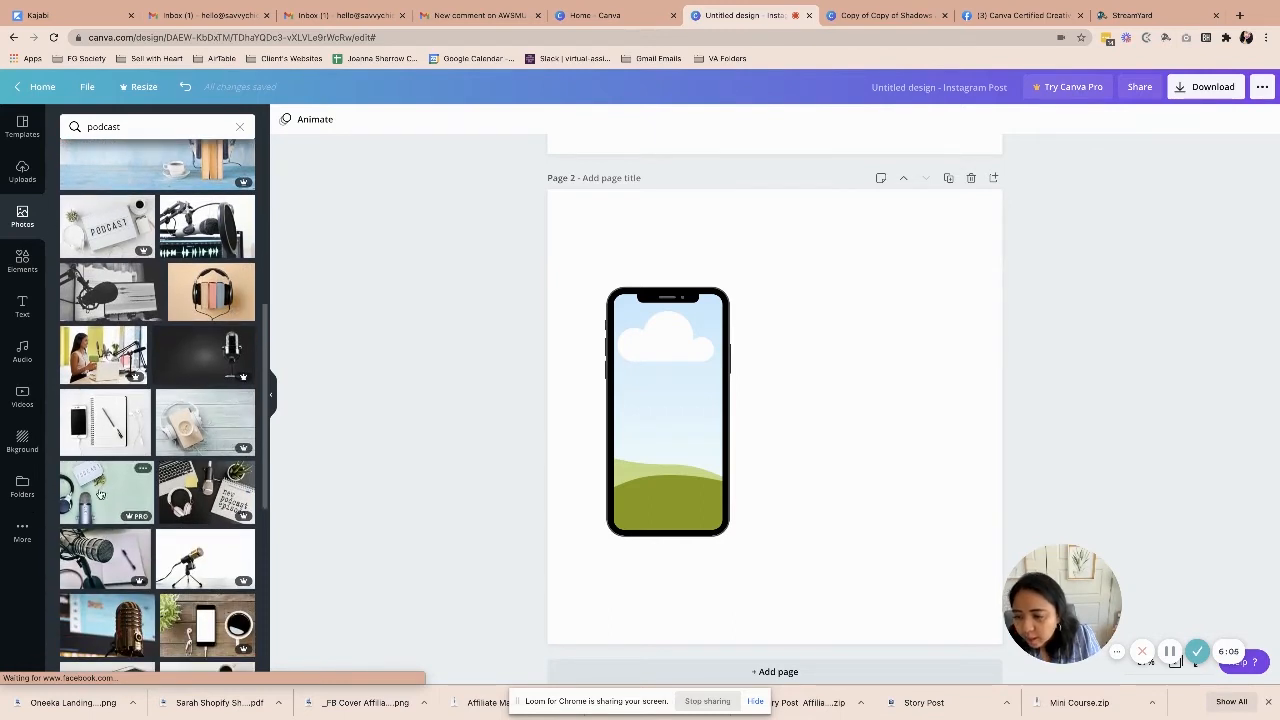
click(100, 494)
drag(632, 398, 863, 384)
double_click(684, 384)
click(796, 268)
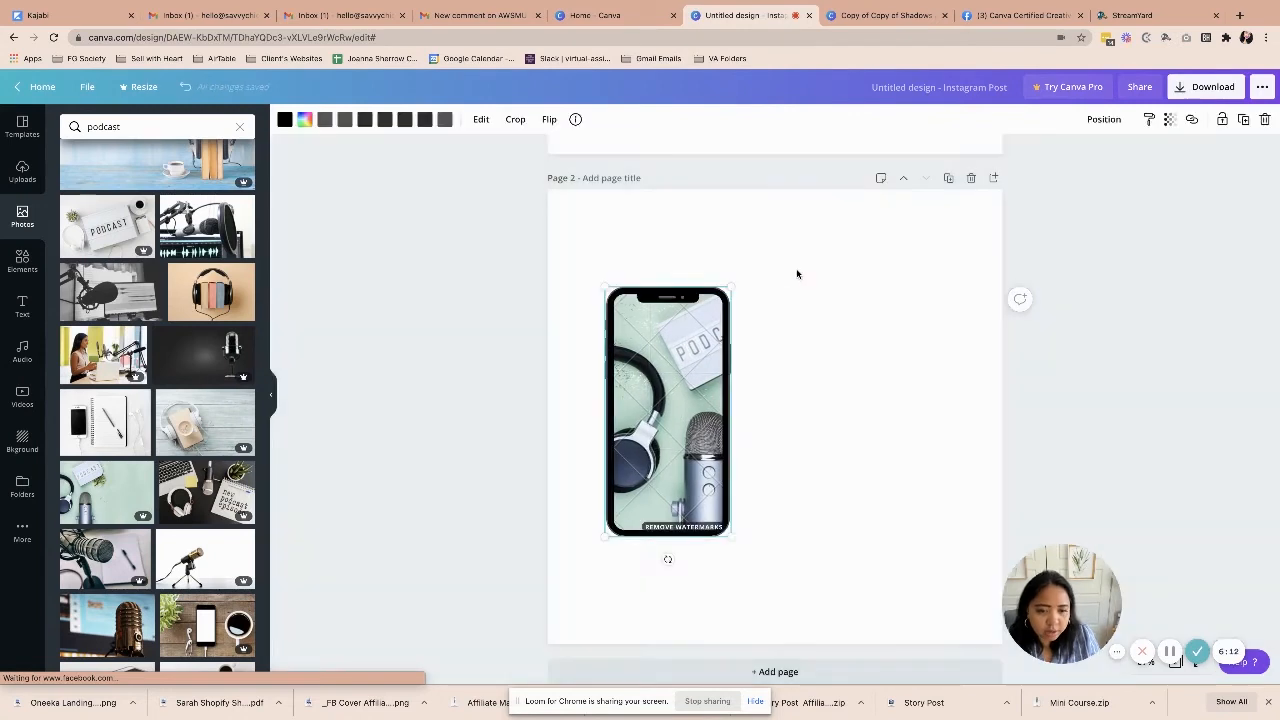
Move the filled phone frame up and slightly left, near the top-left corner of page 2.
click(800, 404)
drag(692, 397, 678, 320)
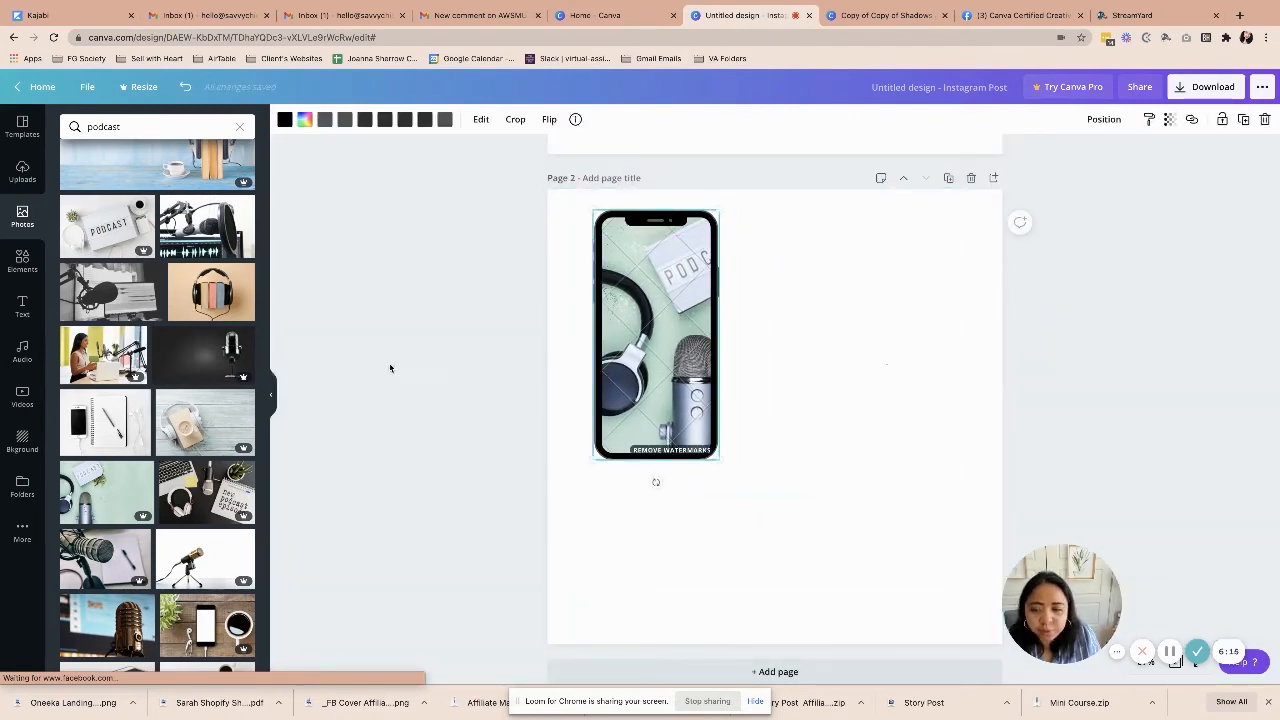
click(391, 366)
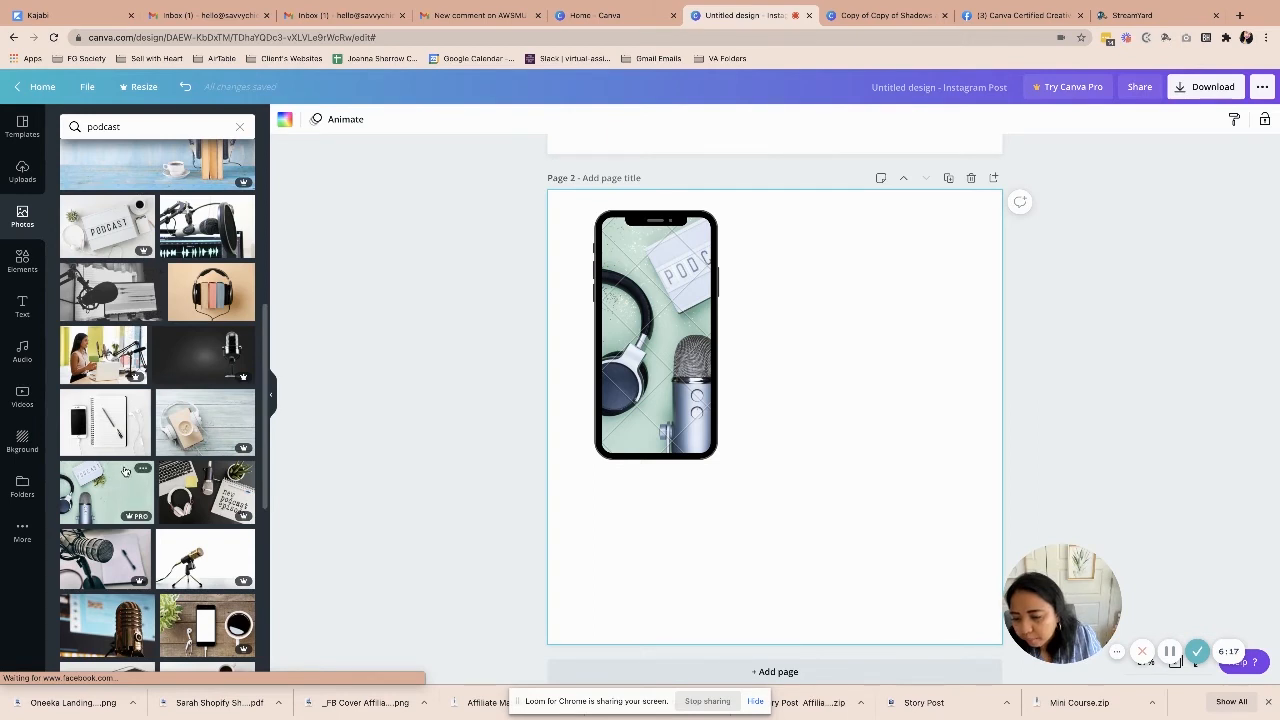
Place the free bronze microphone photo with the blue screen backdrop near the middle of page 2 and delete the phone frame.
scroll(123, 514, down, 2)
scroll(123, 515, down, 1)
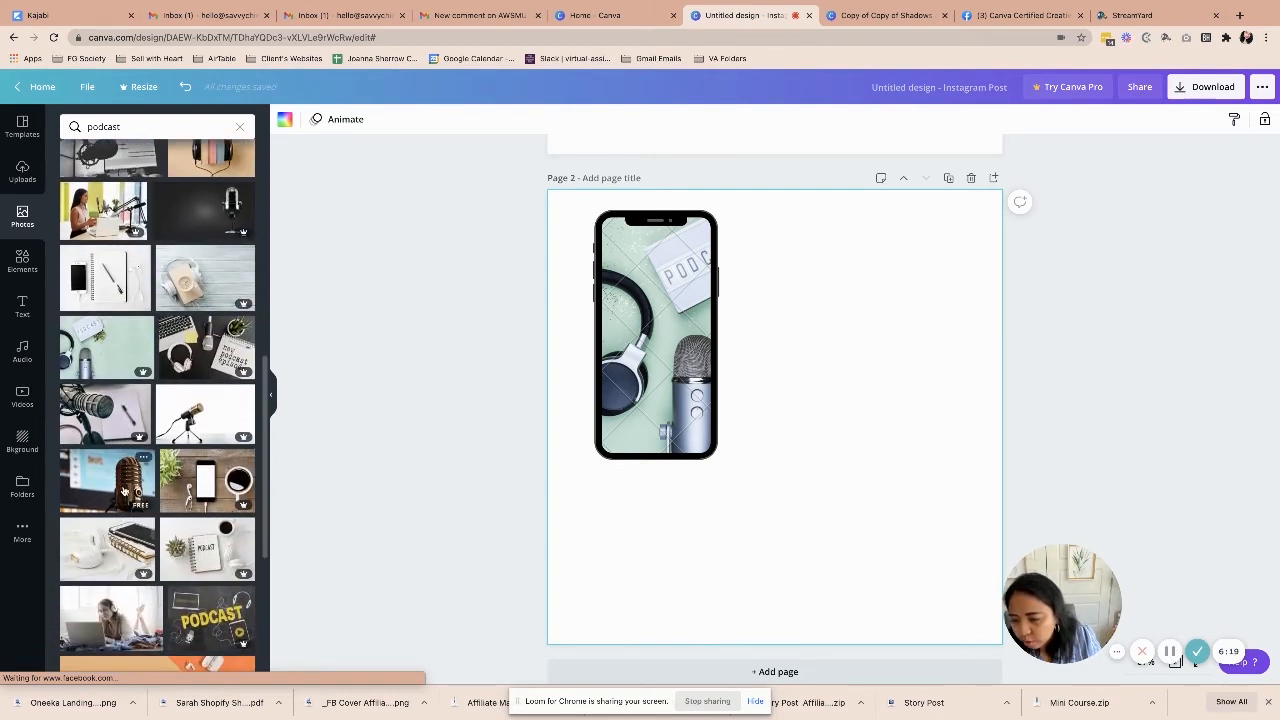
click(123, 490)
drag(764, 478, 778, 493)
drag(778, 447, 779, 390)
click(647, 256)
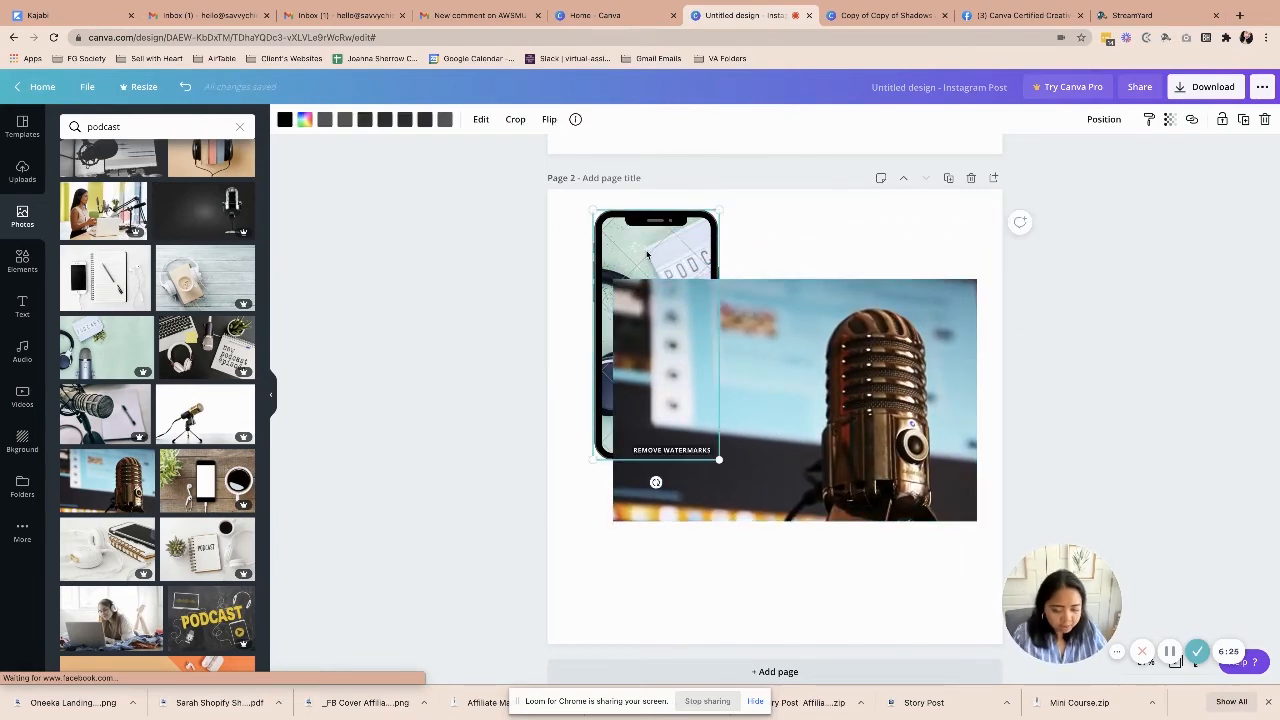
key(Delete)
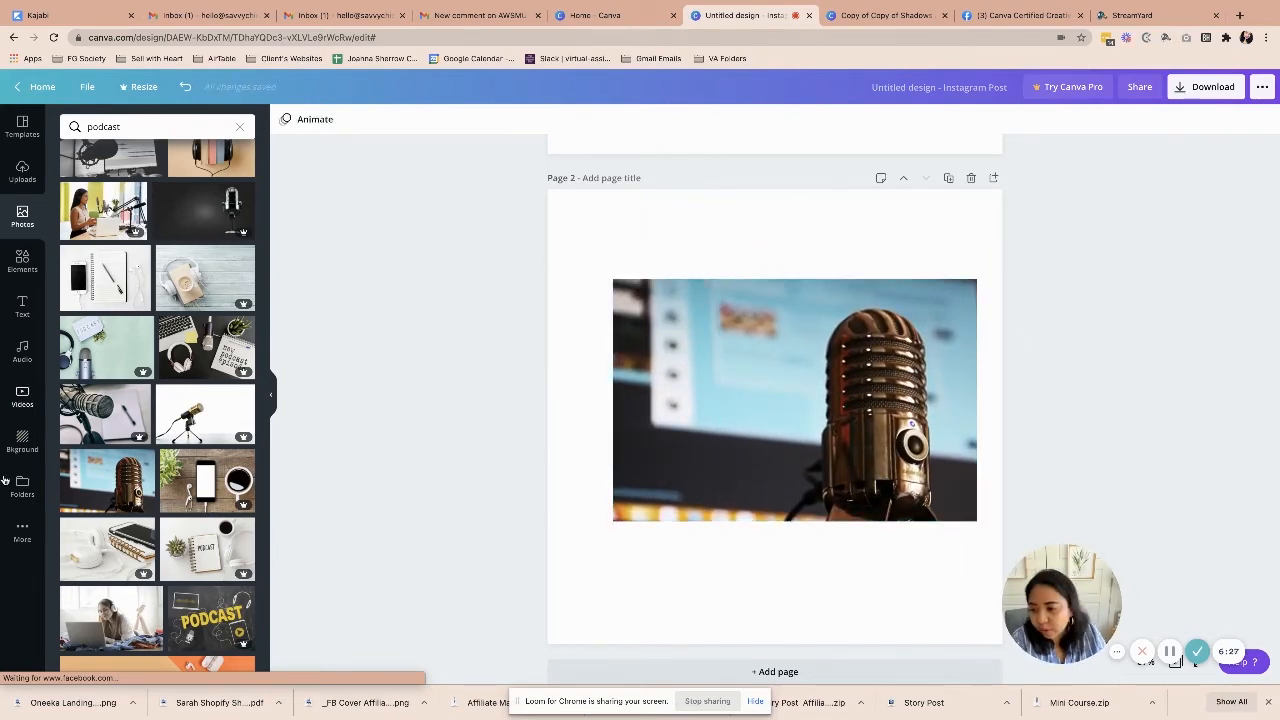
Connect the Frames app for the bronze microphone photo and show its full list of frames.
click(806, 337)
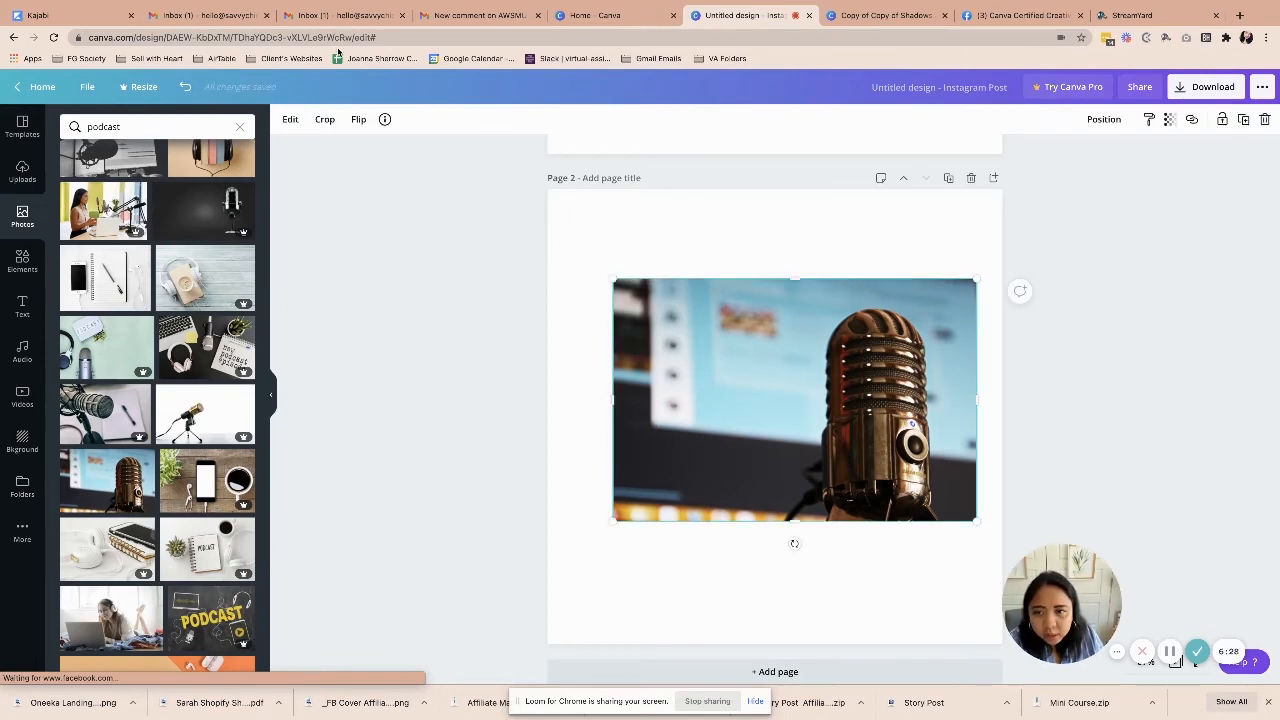
click(290, 120)
scroll(125, 330, down, 5)
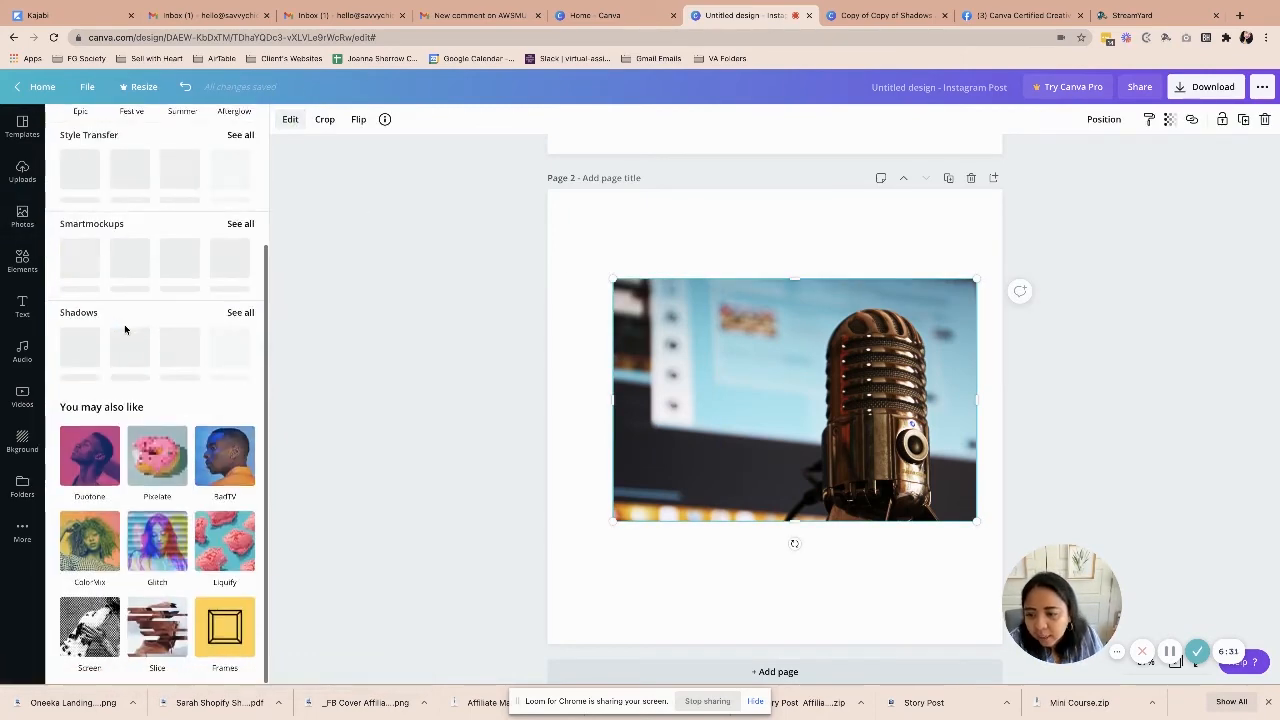
click(228, 628)
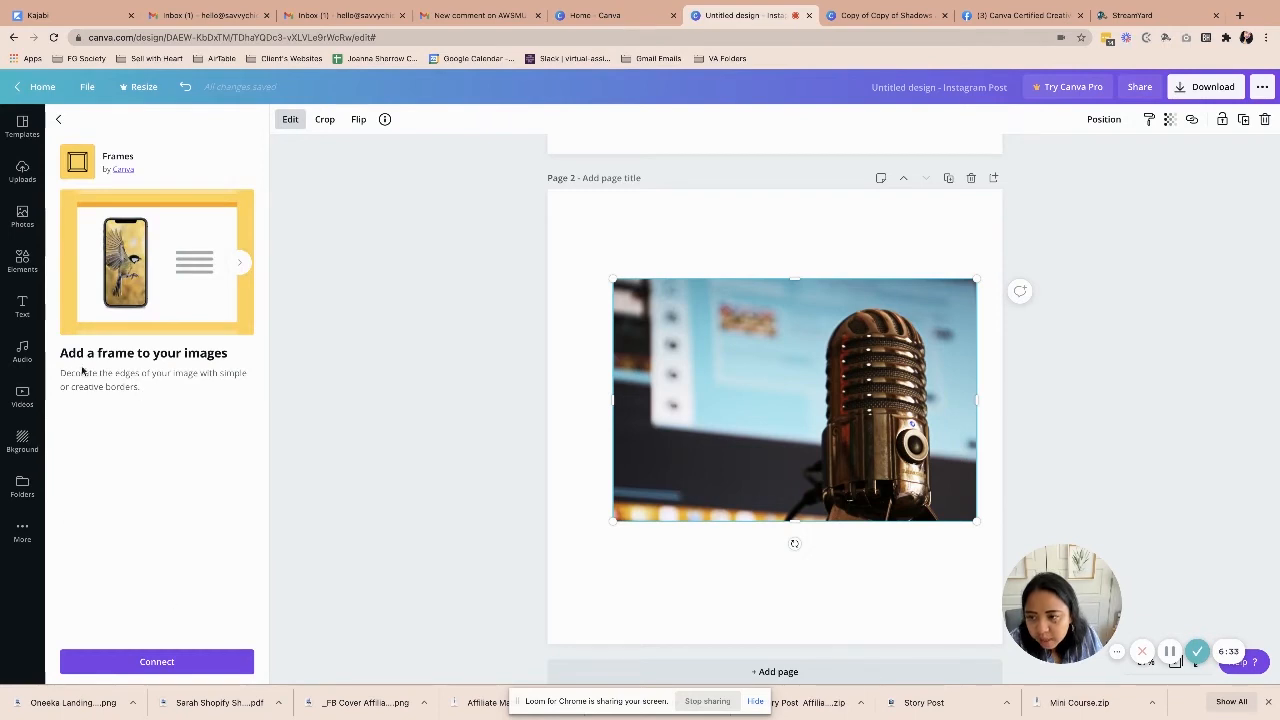
click(156, 664)
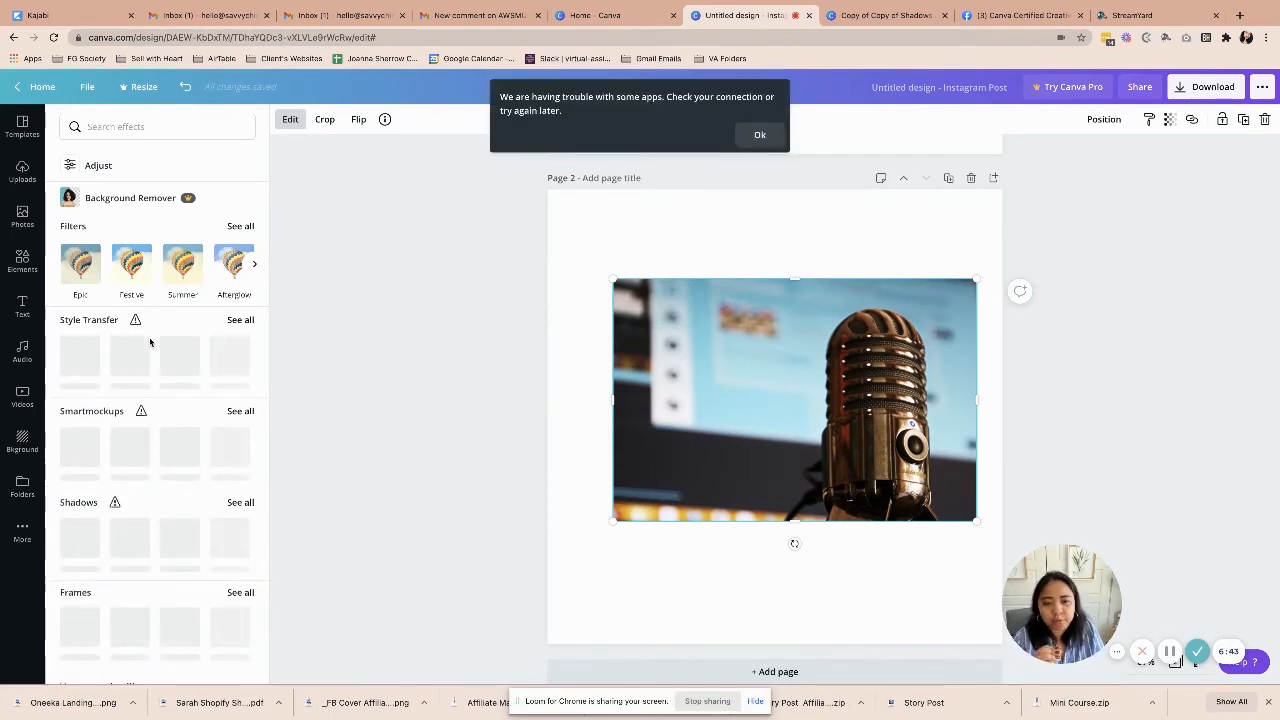
scroll(150, 340, down, 2)
click(758, 140)
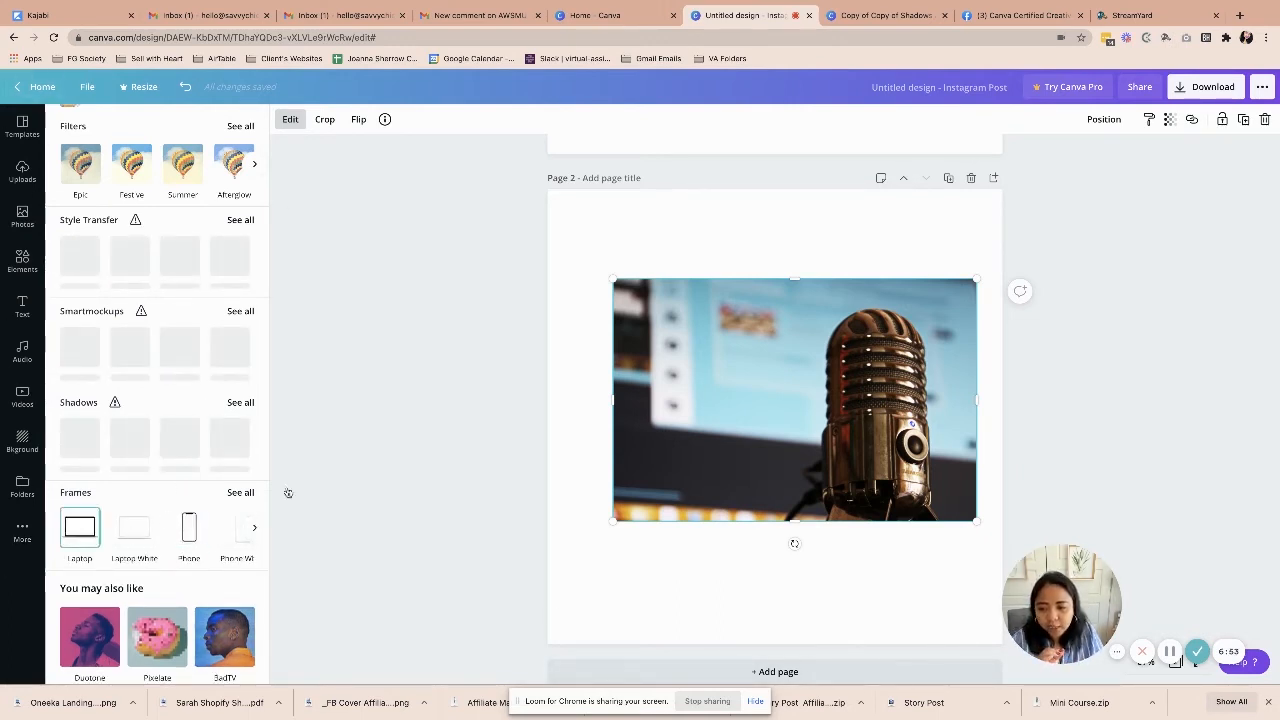
click(240, 492)
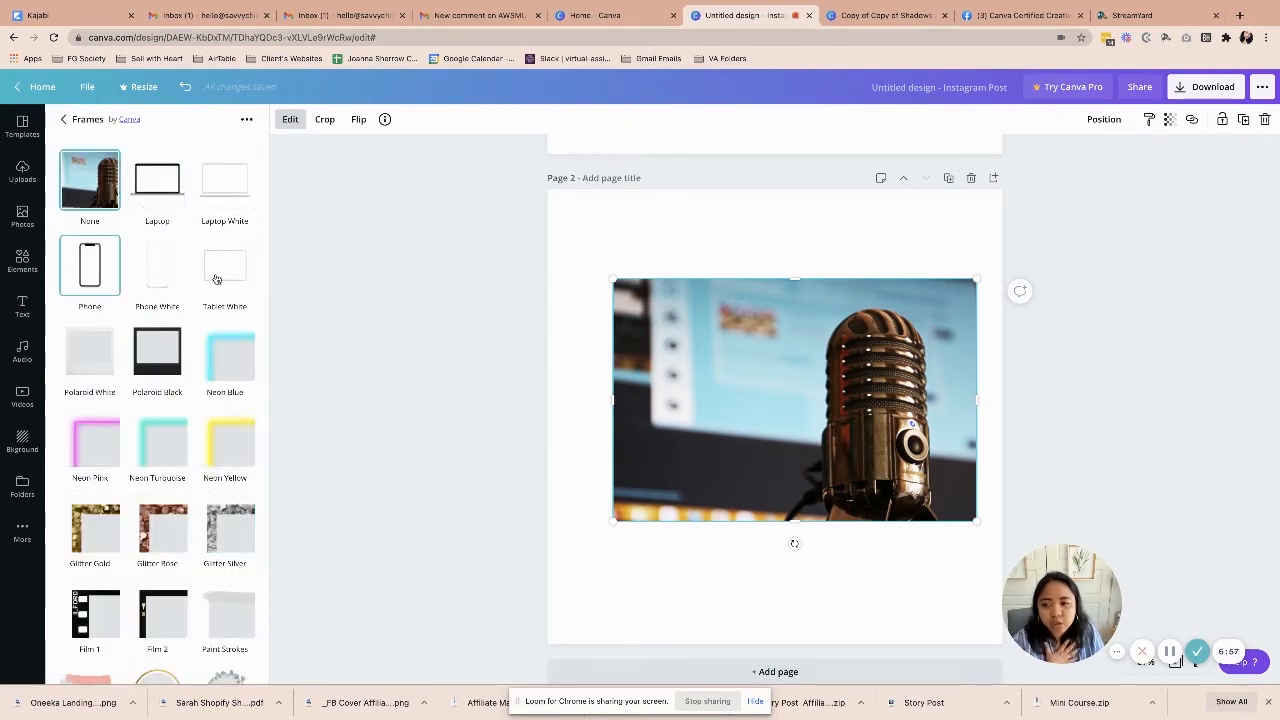
click(294, 127)
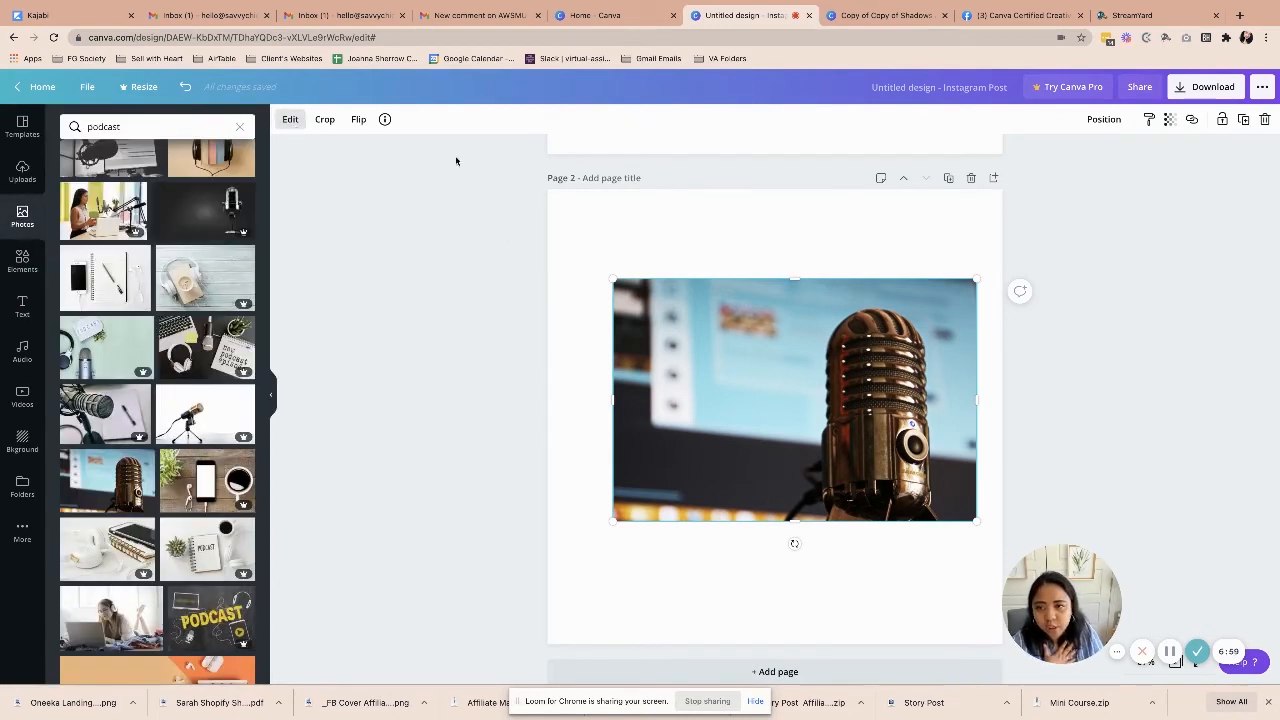
Set the page 2 background to the brown colour taken from the microphone photo.
click(608, 215)
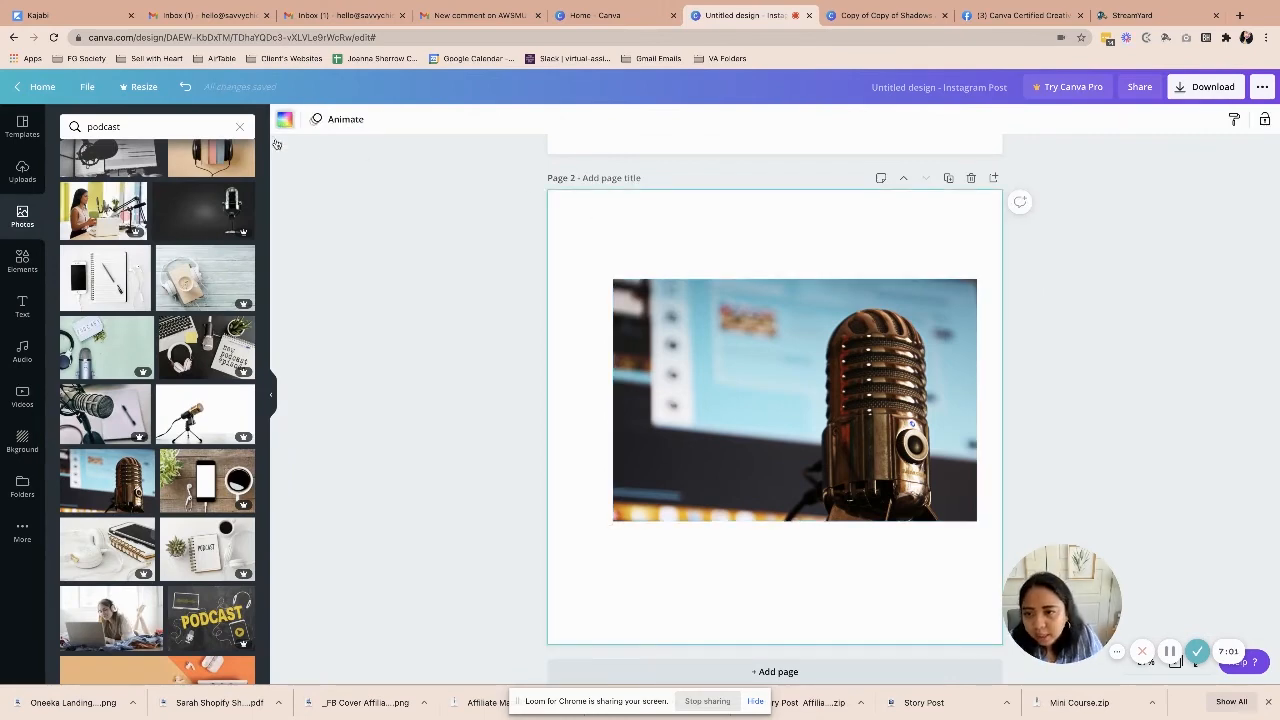
click(284, 119)
click(166, 312)
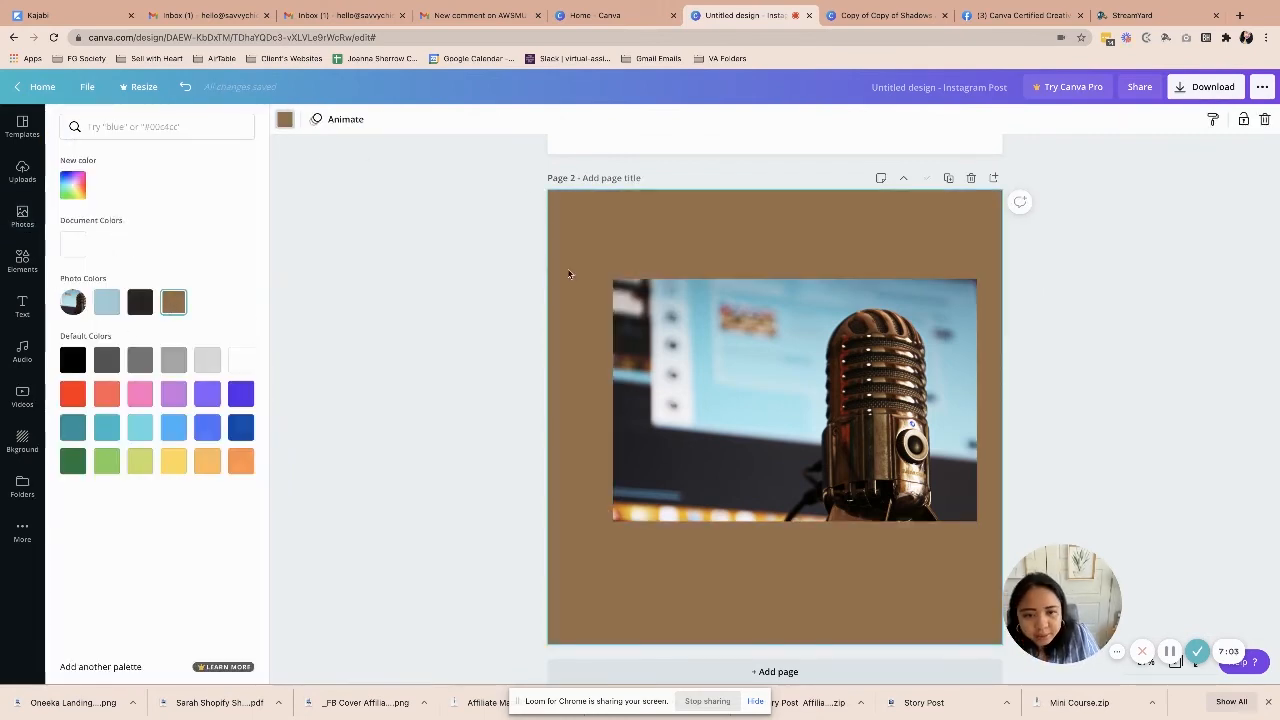
Apply the Phone White frame from the Frames app to the bronze microphone photo.
click(615, 283)
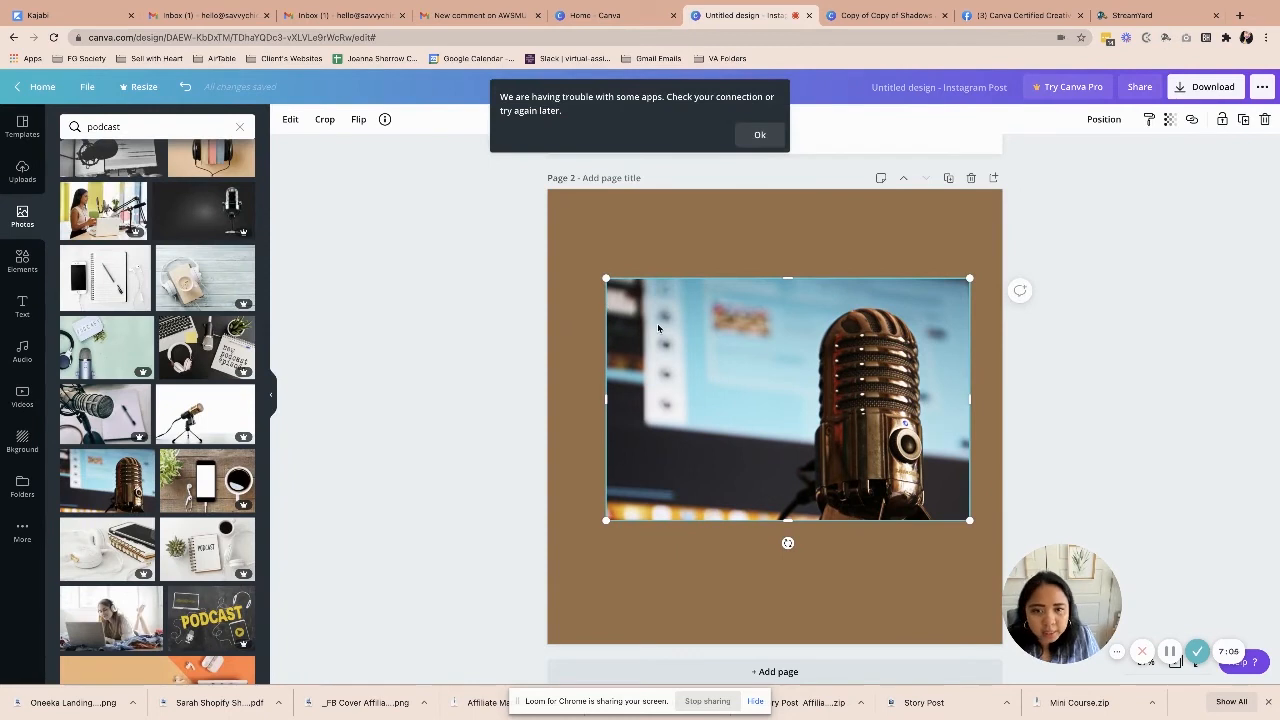
click(752, 138)
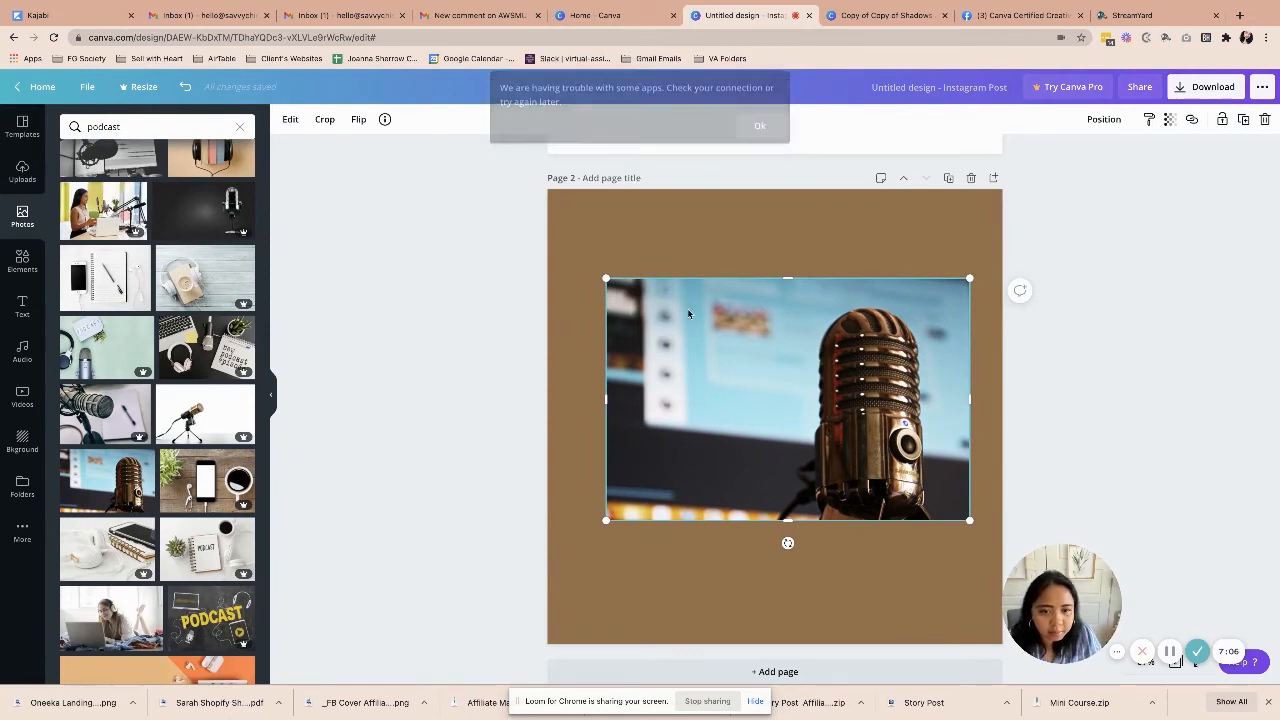
click(290, 122)
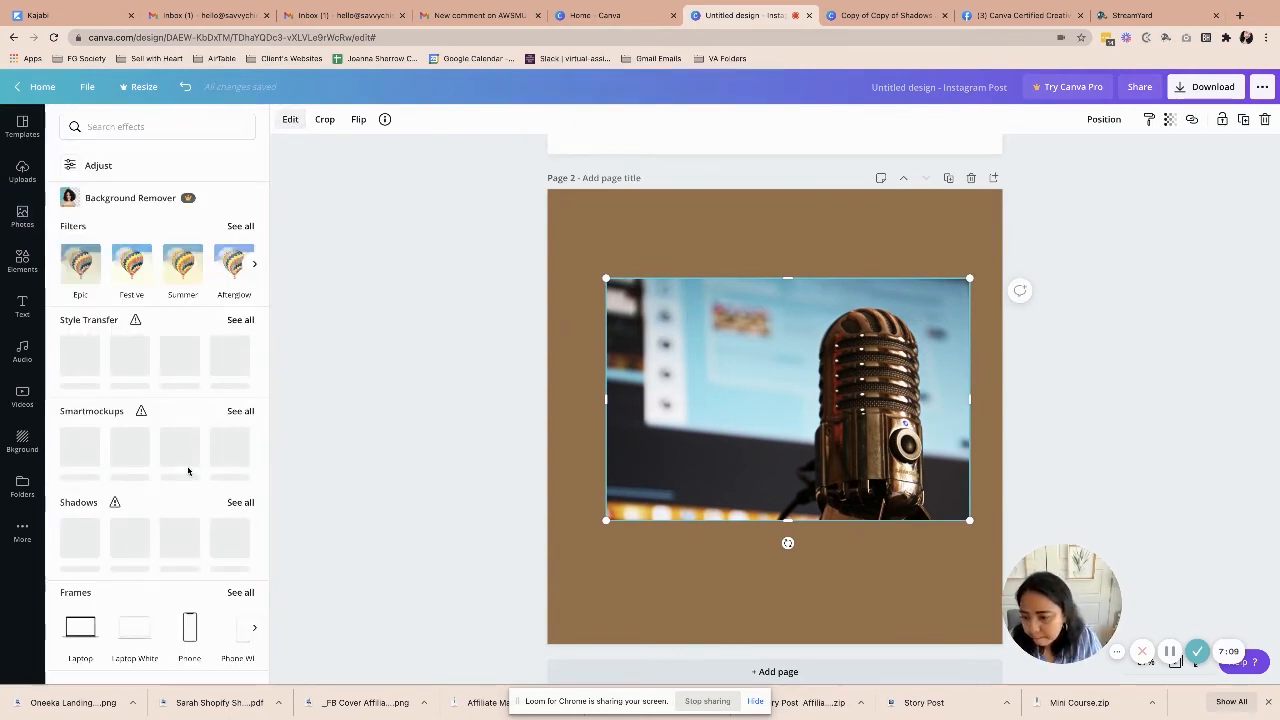
scroll(228, 500, down, 2)
click(240, 512)
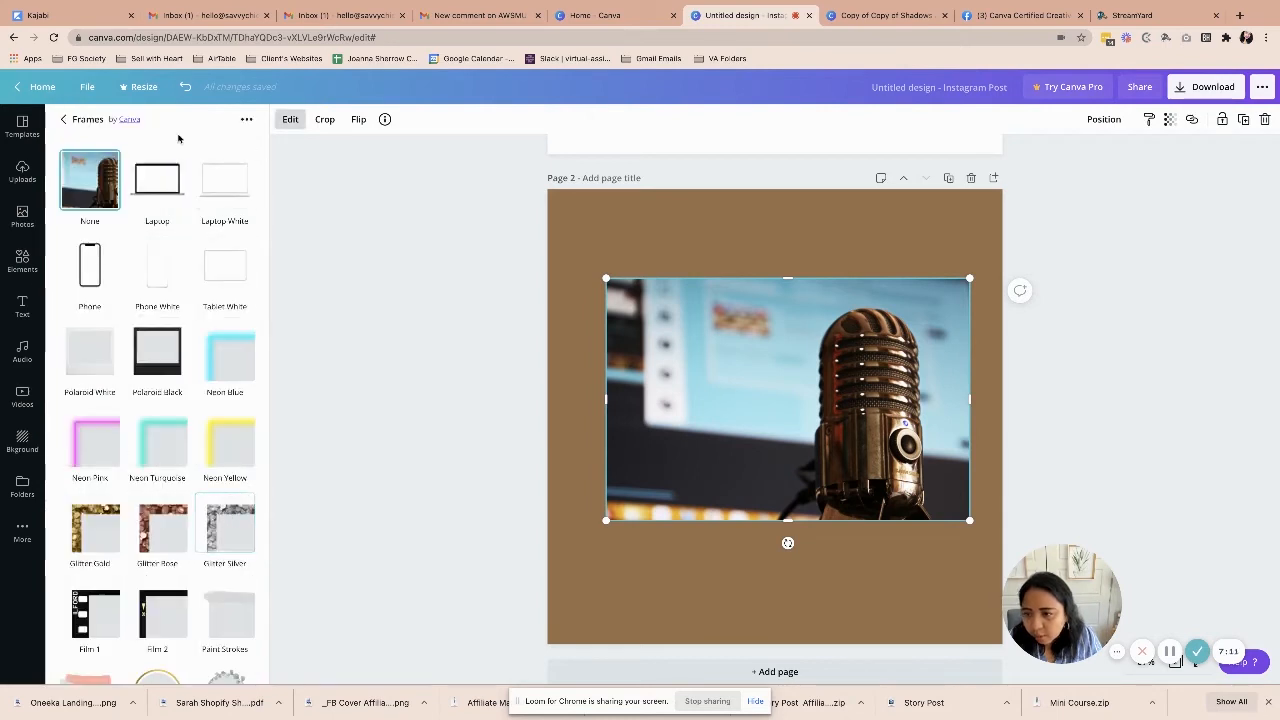
click(170, 263)
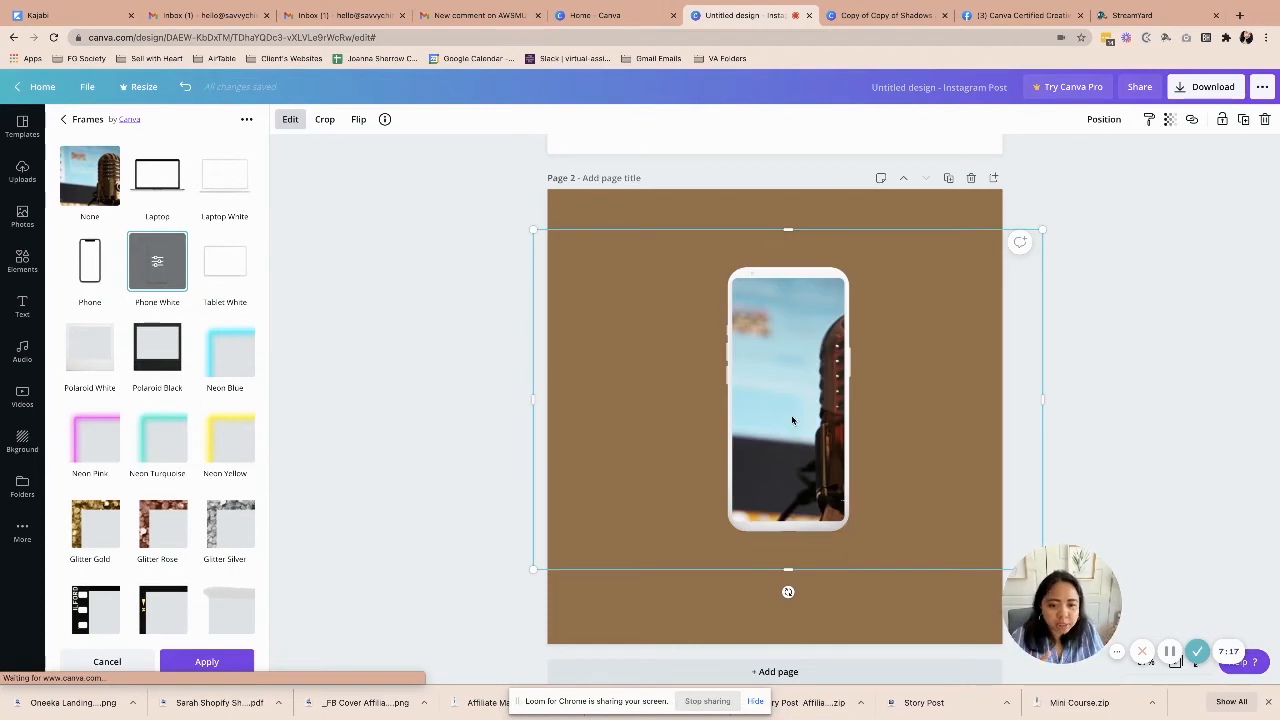
Set the Phone White frame's crop position to 30 so the microphone fills the phone screen.
double_click(792, 417)
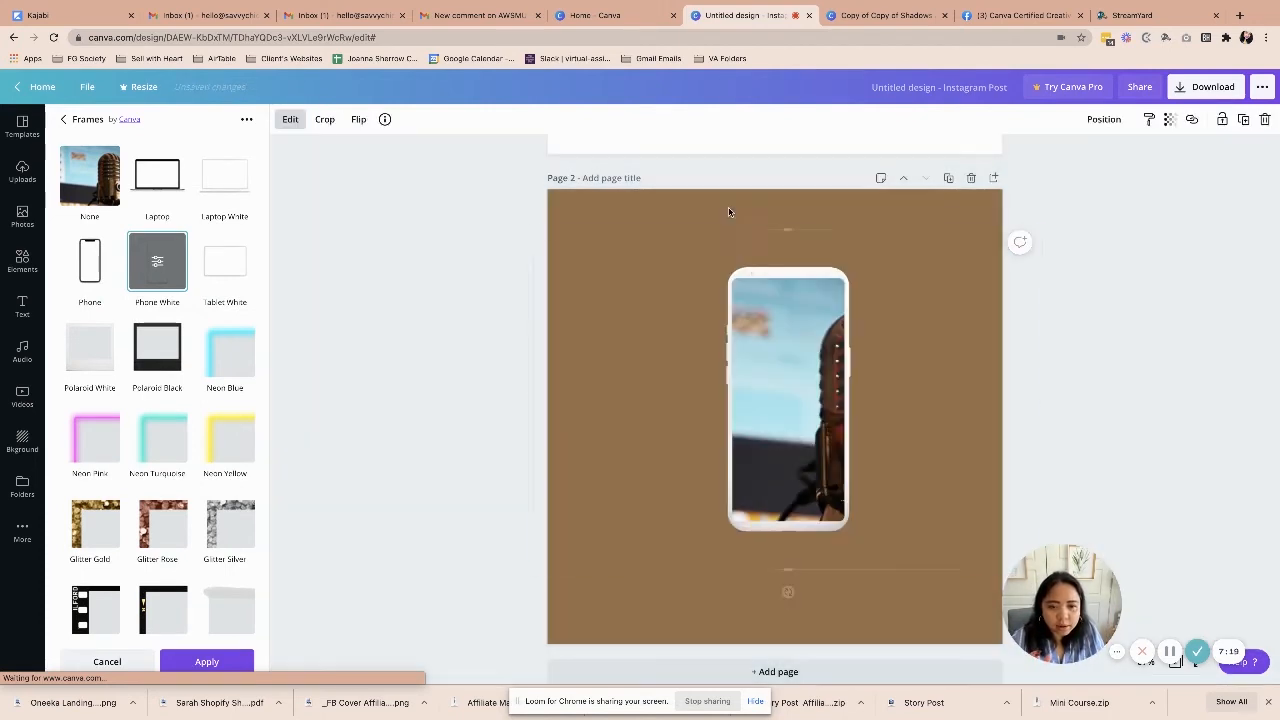
click(298, 330)
click(158, 267)
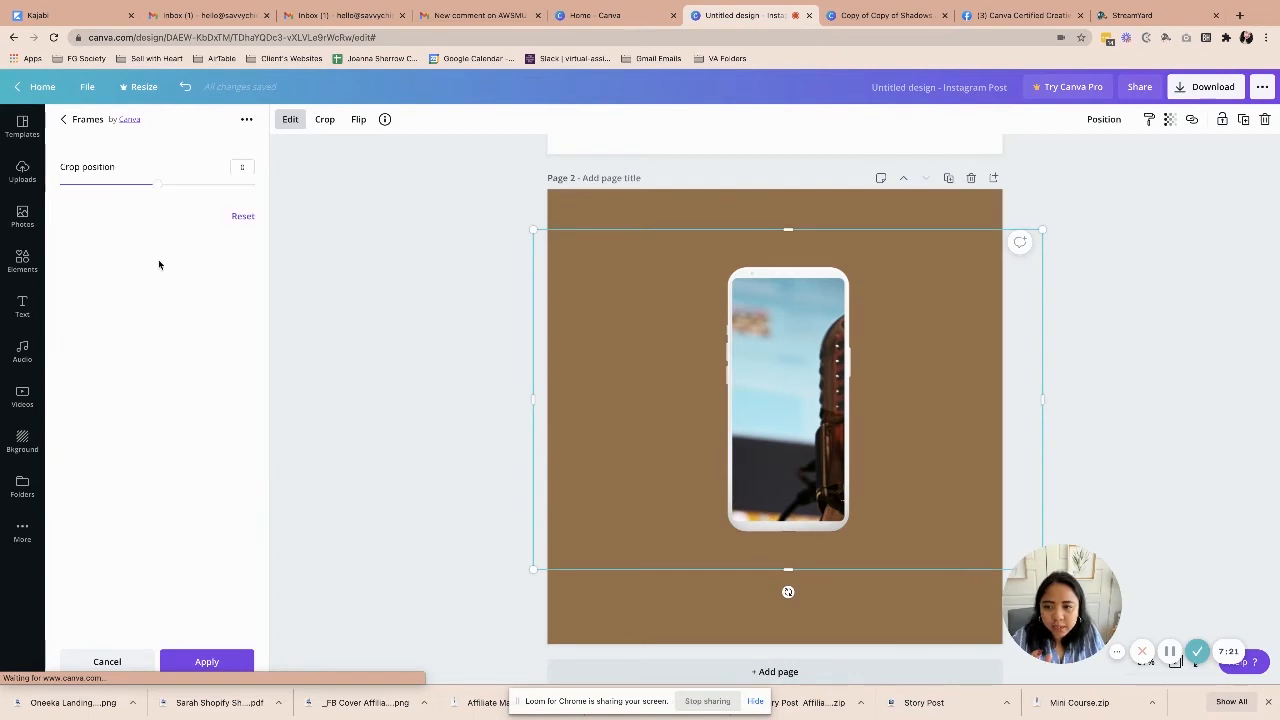
drag(151, 184, 216, 191)
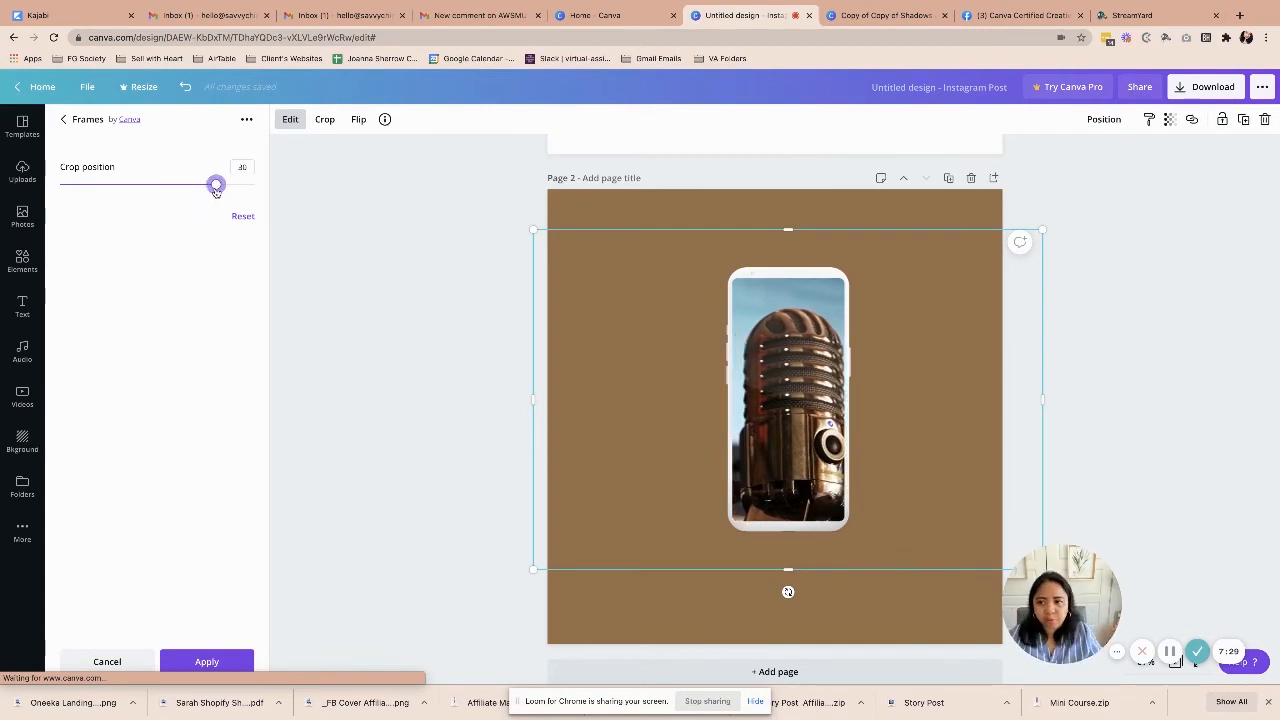
Switch the microphone photo to the Laptop frame and set its crop position to -15.
click(66, 120)
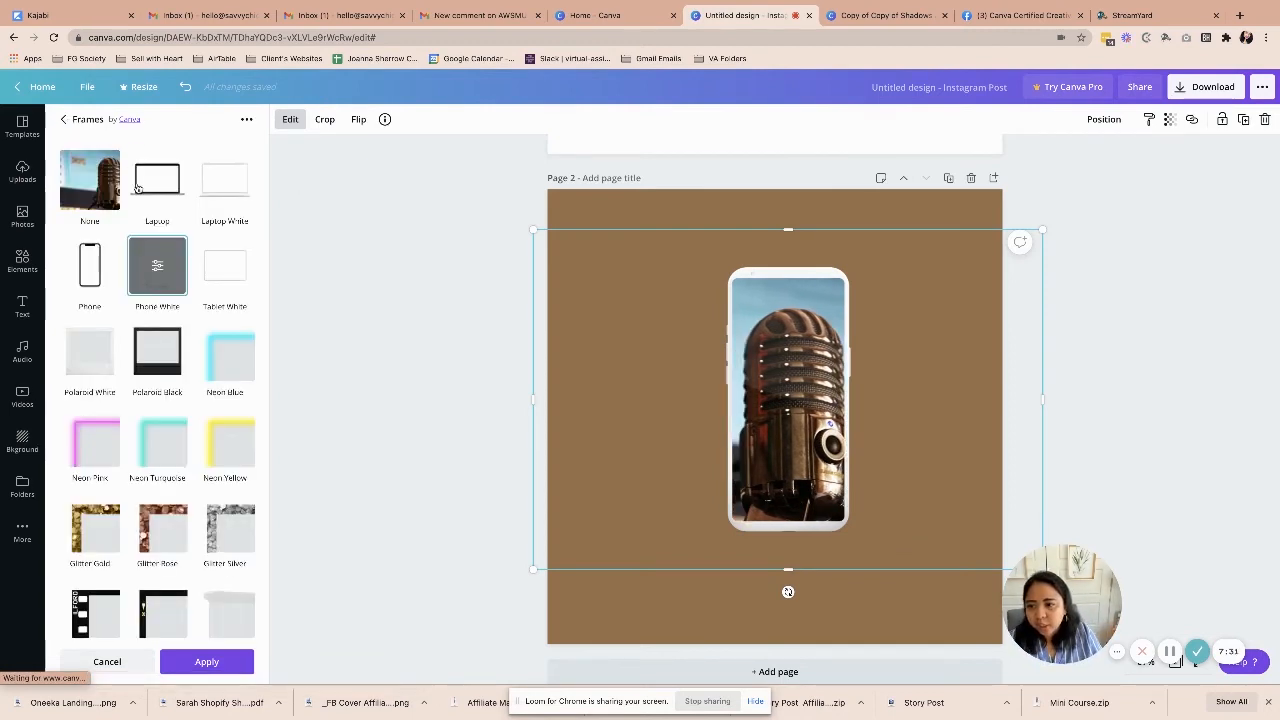
click(148, 187)
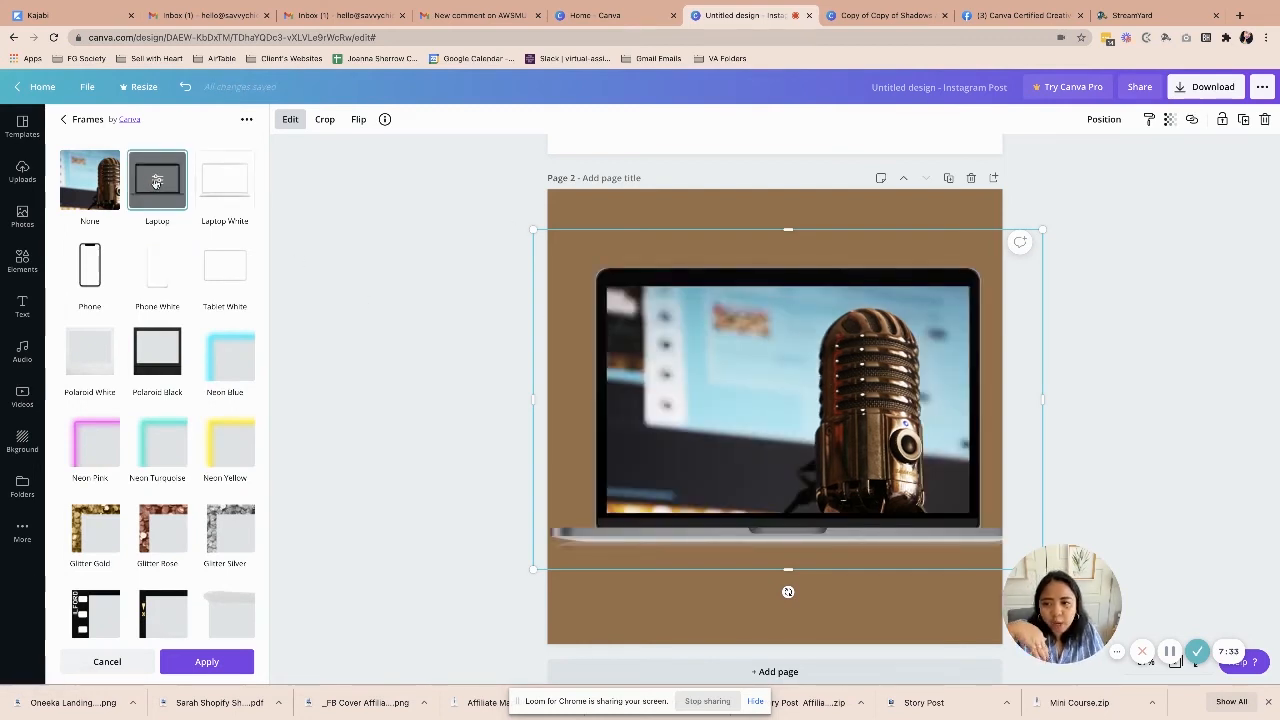
click(156, 181)
drag(90, 187, 128, 185)
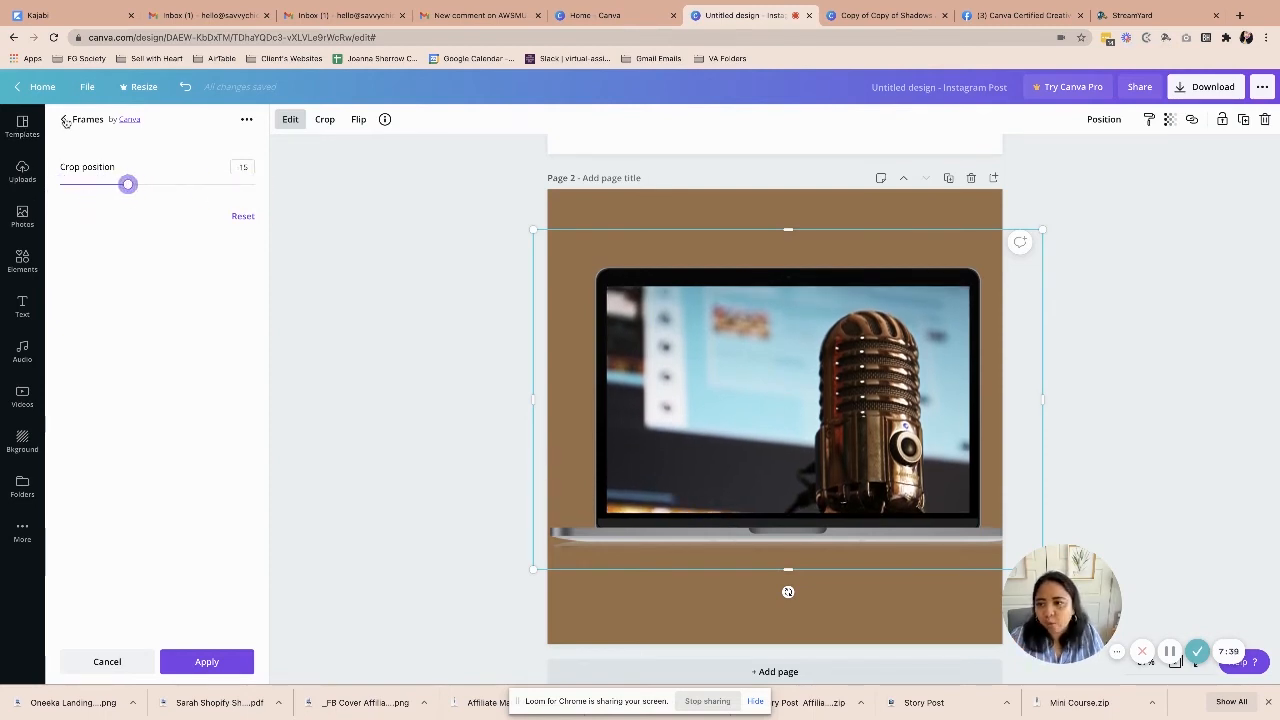
Switch the microphone photo to the Polaroid Black frame.
click(65, 121)
click(159, 353)
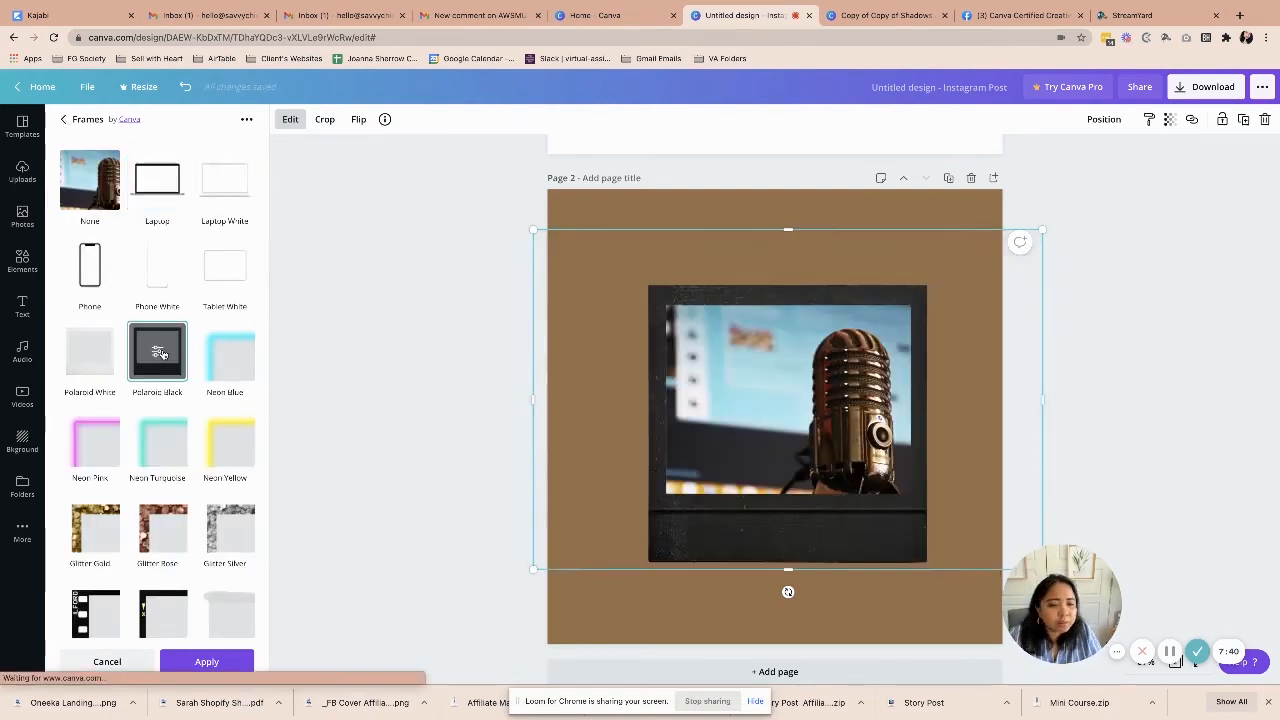
scroll(165, 400, down, 2)
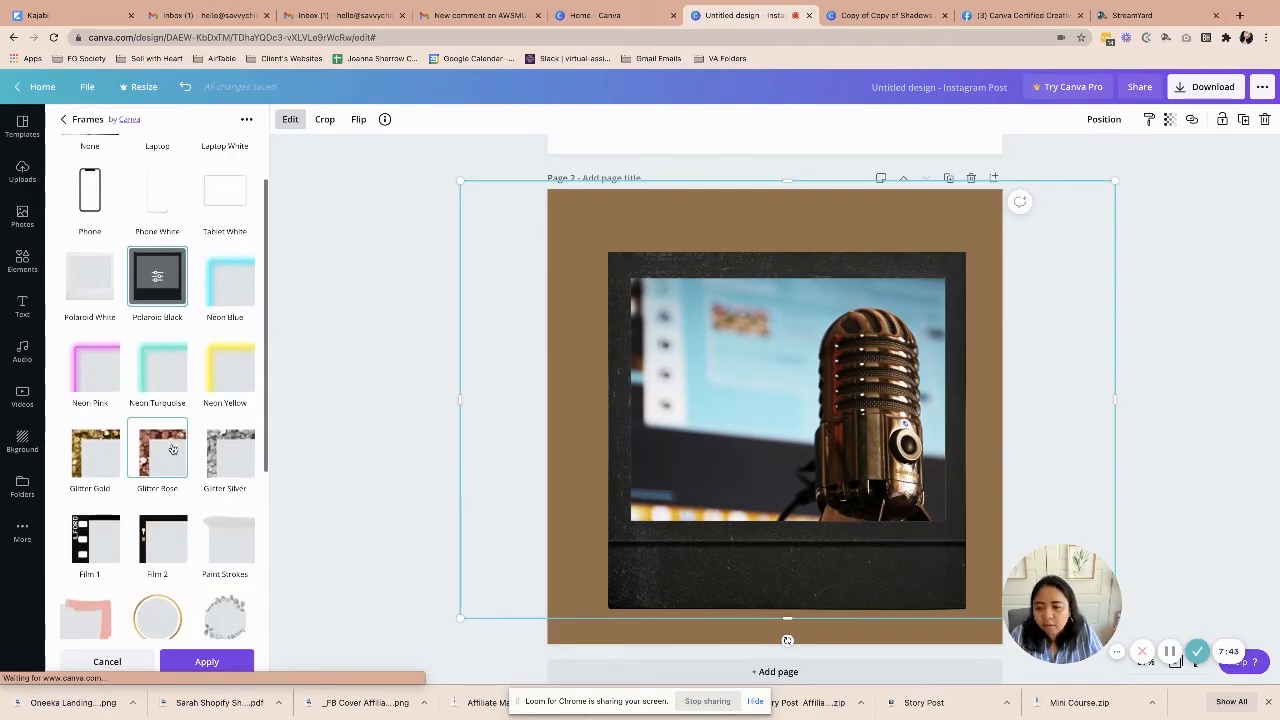
Search the photos for "lady" and browse down to the portrait of the woman in a black hat and glasses.
click(22, 215)
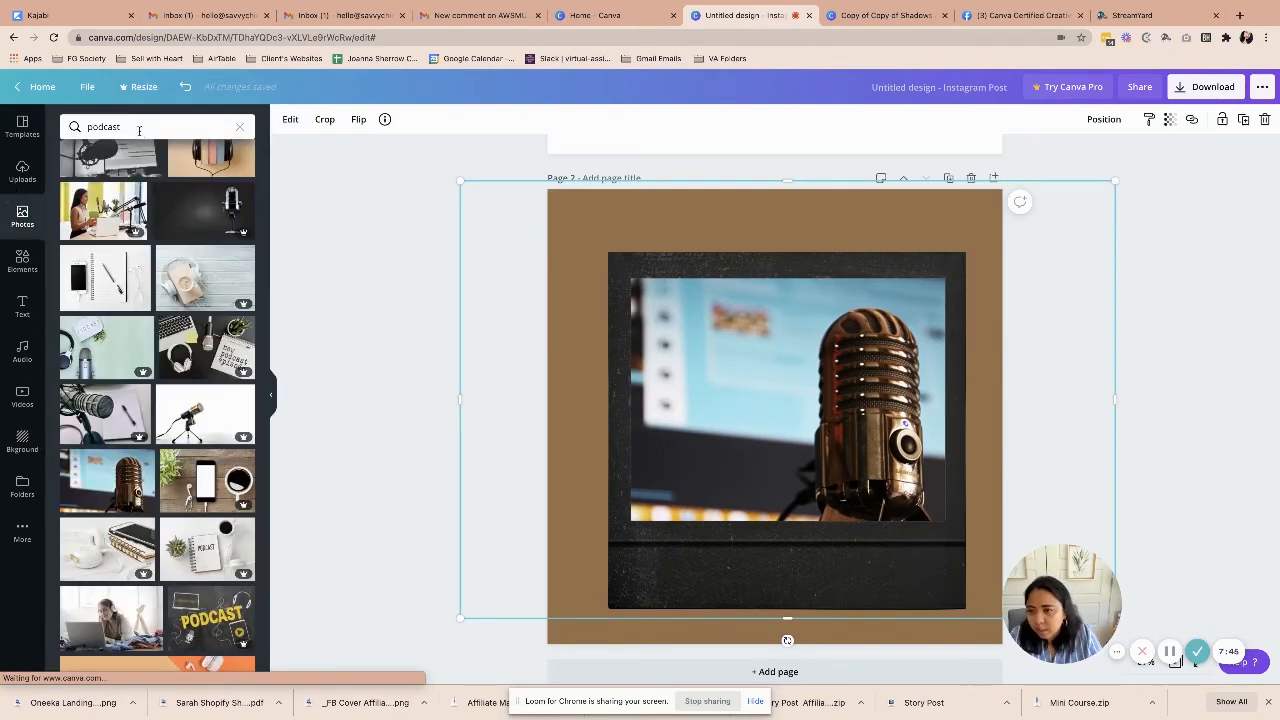
click(139, 128)
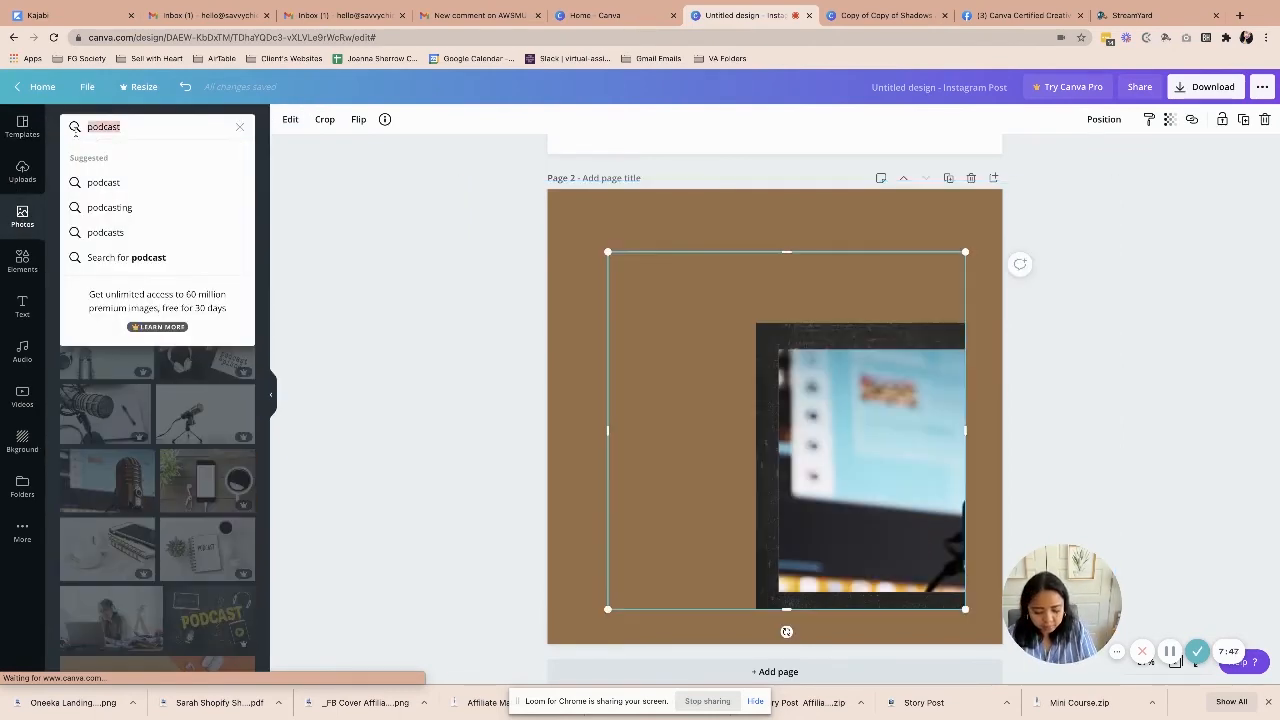
text(lady)
key(Return)
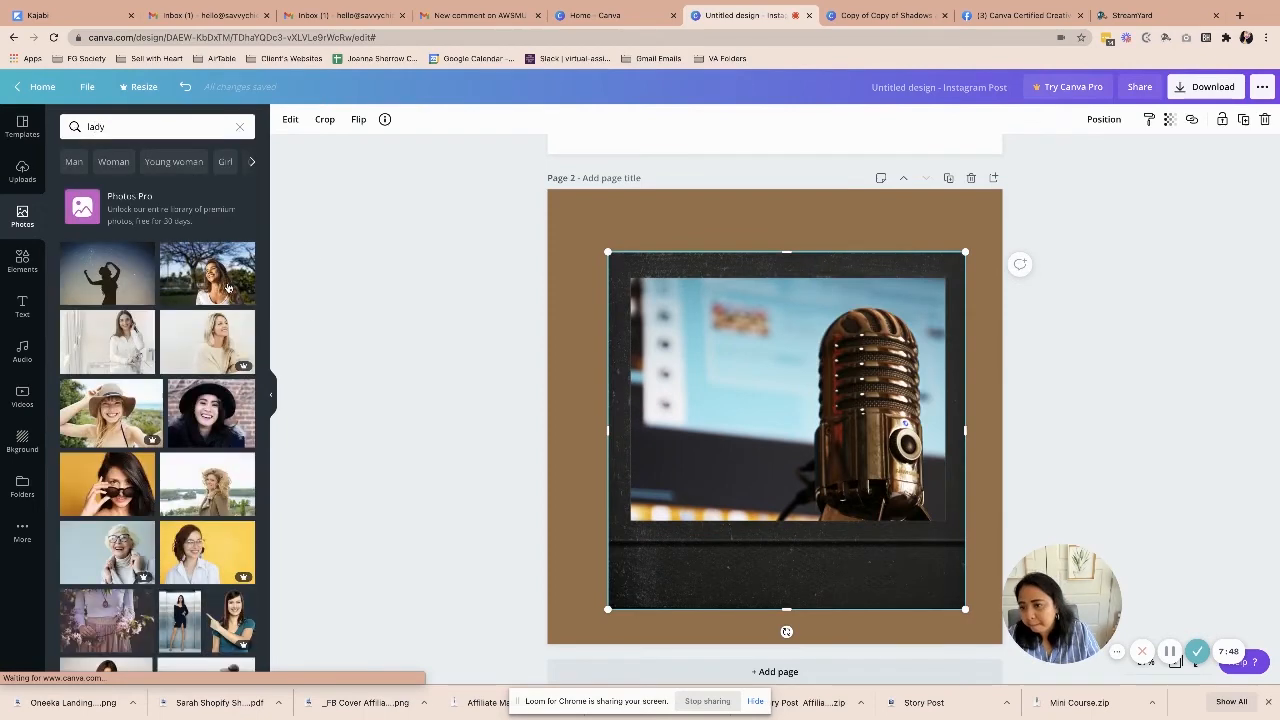
scroll(185, 347, down, 3)
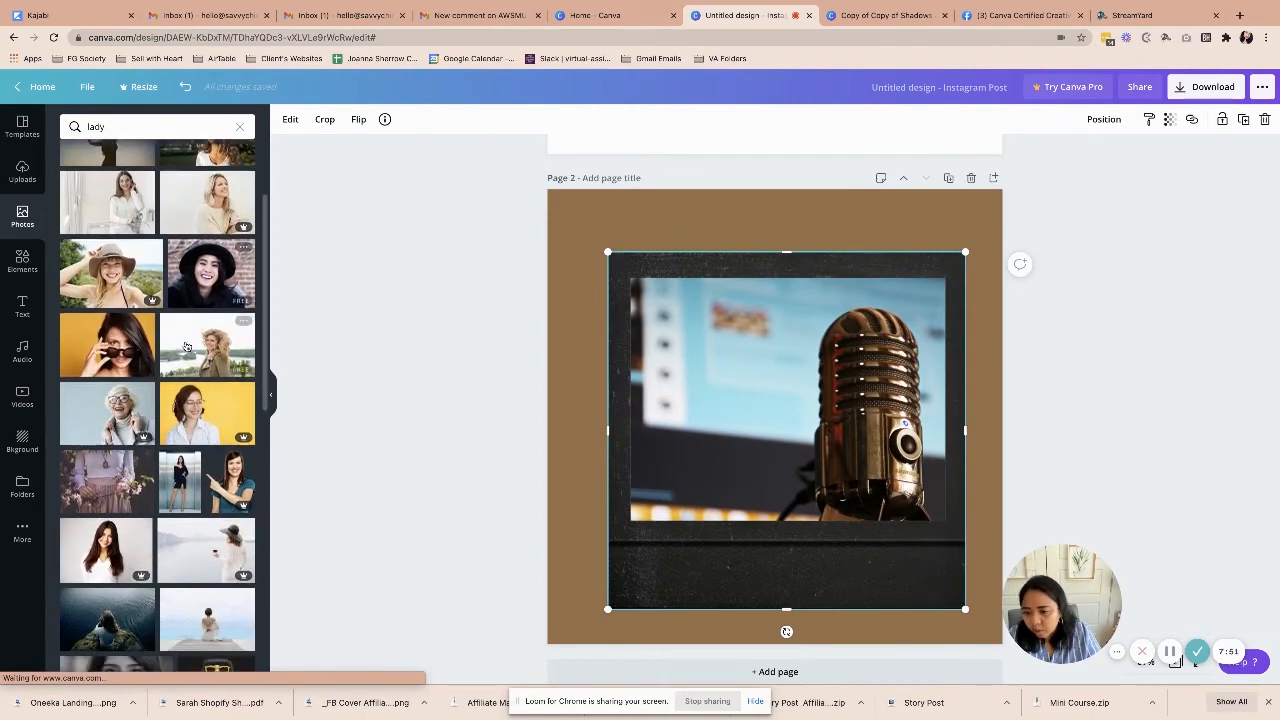
scroll(185, 347, down, 5)
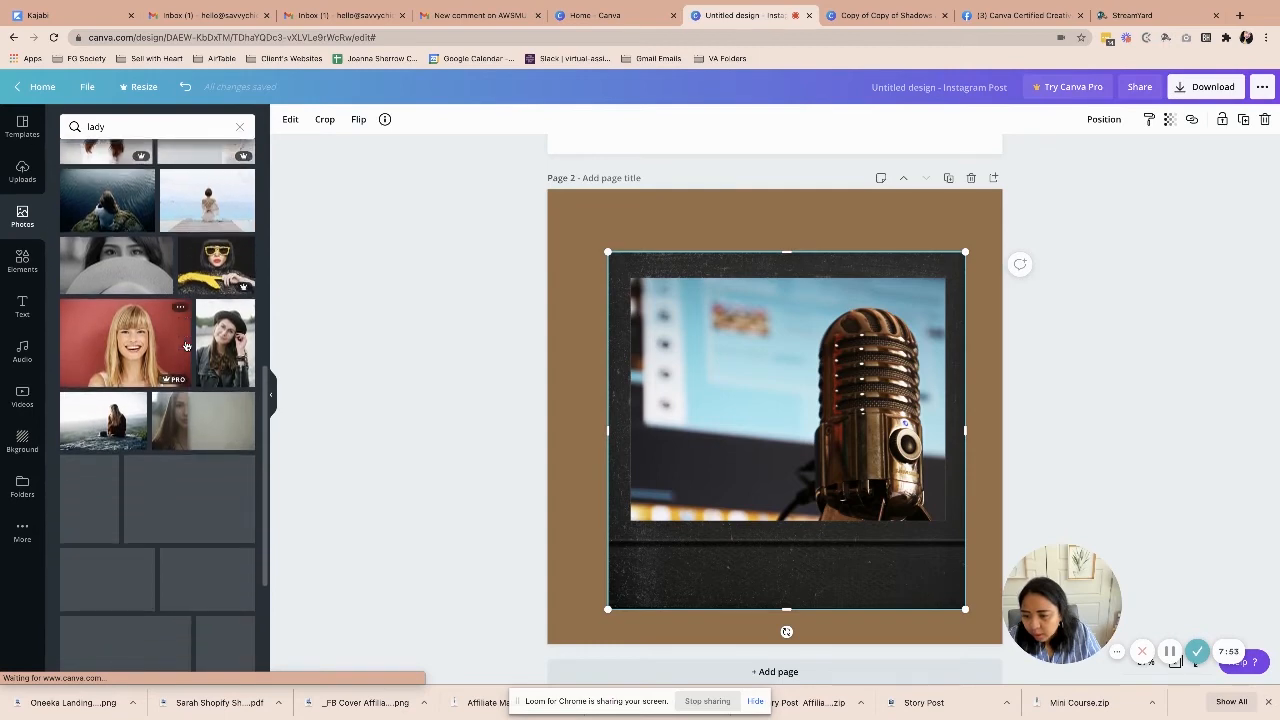
Add the free portrait of the woman in a black hat and glasses to page 2 and delete the Polaroid-framed microphone photo.
click(215, 283)
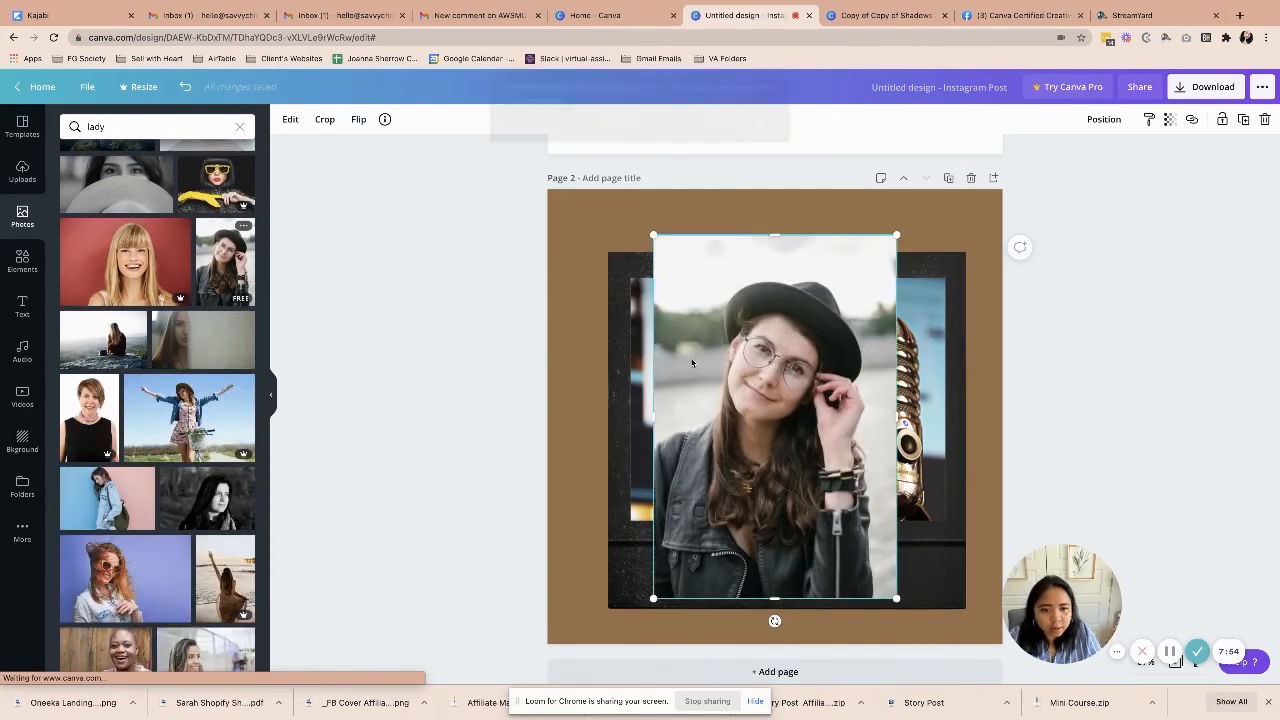
click(757, 137)
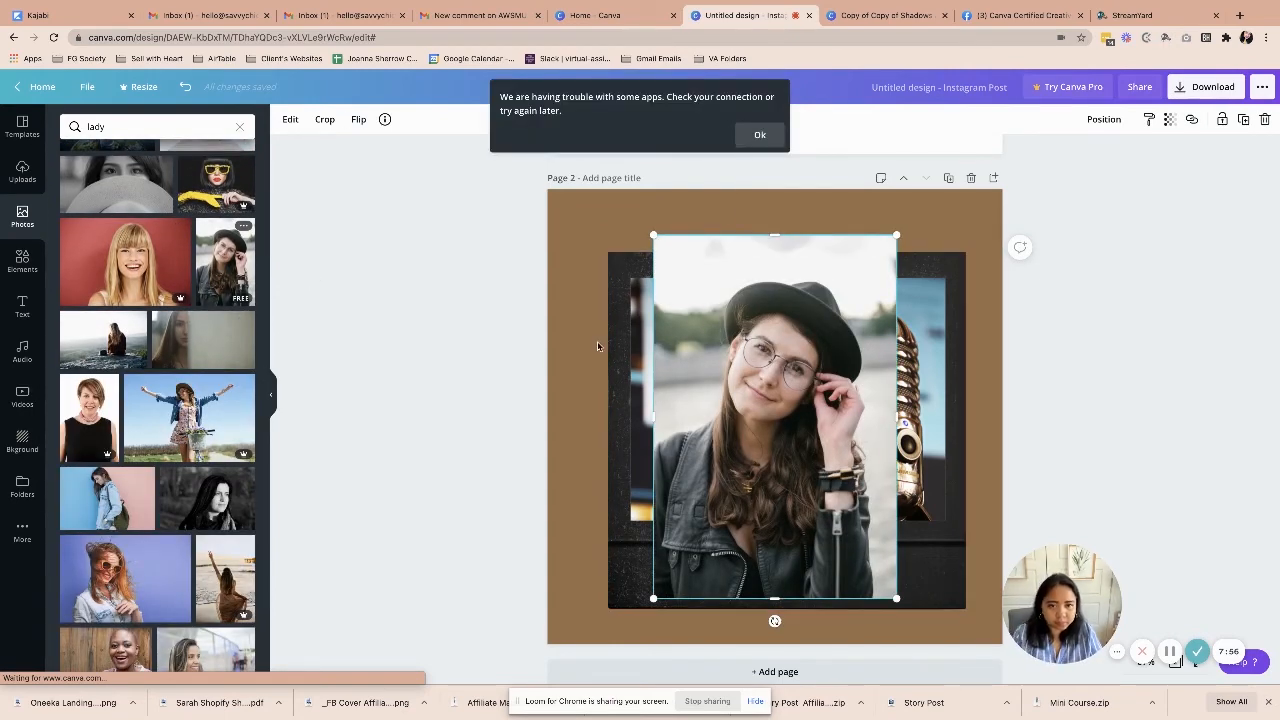
click(622, 331)
key(Delete)
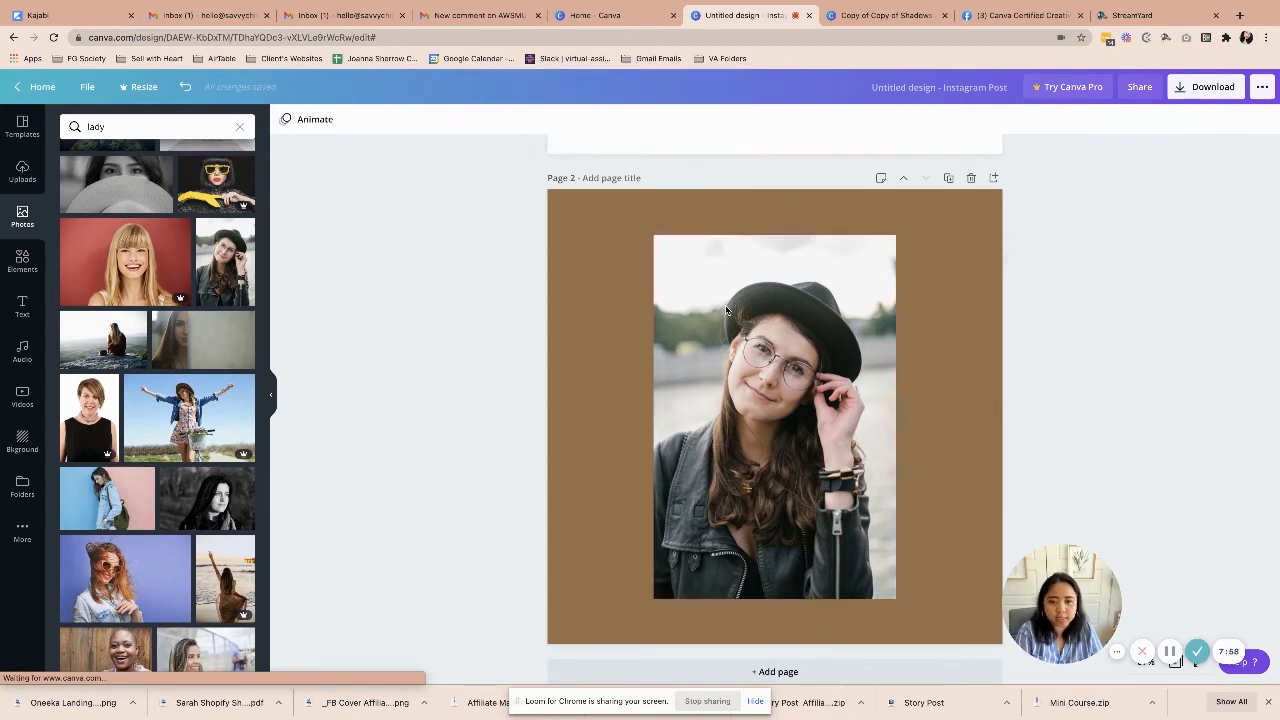
Put the portrait of the woman in the black hat on page 2 in the Phone frame.
click(775, 341)
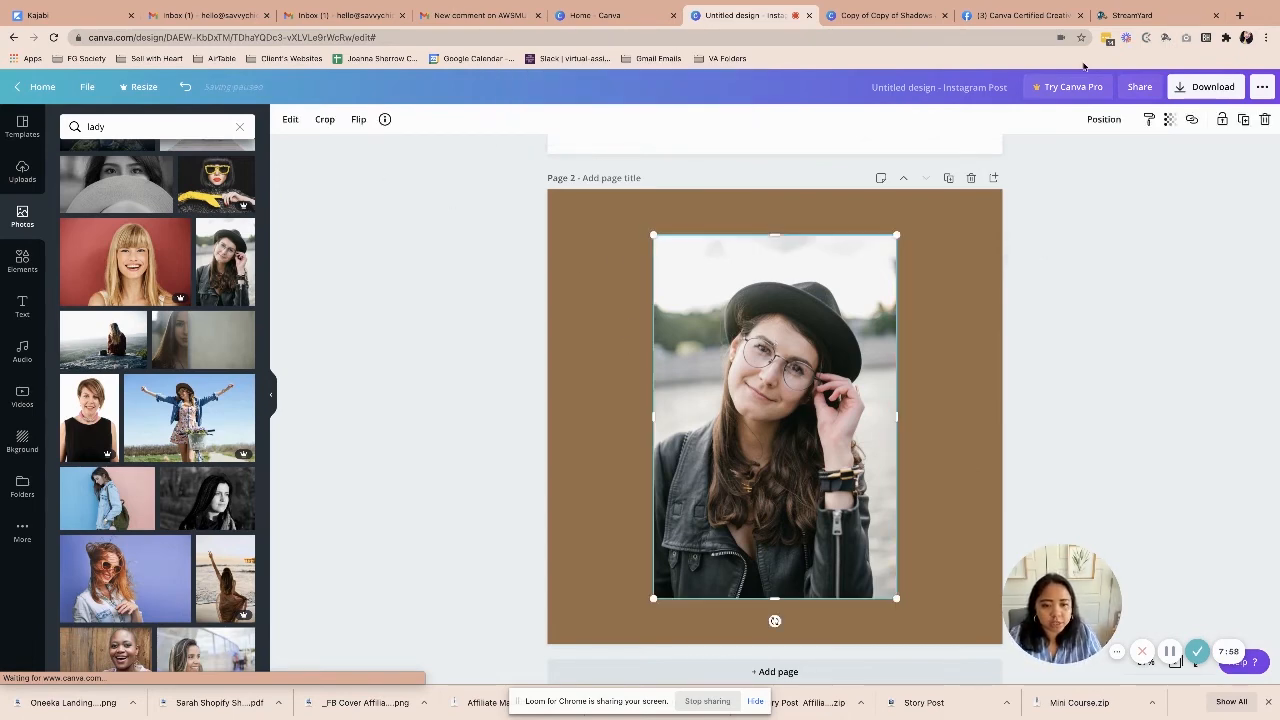
click(290, 119)
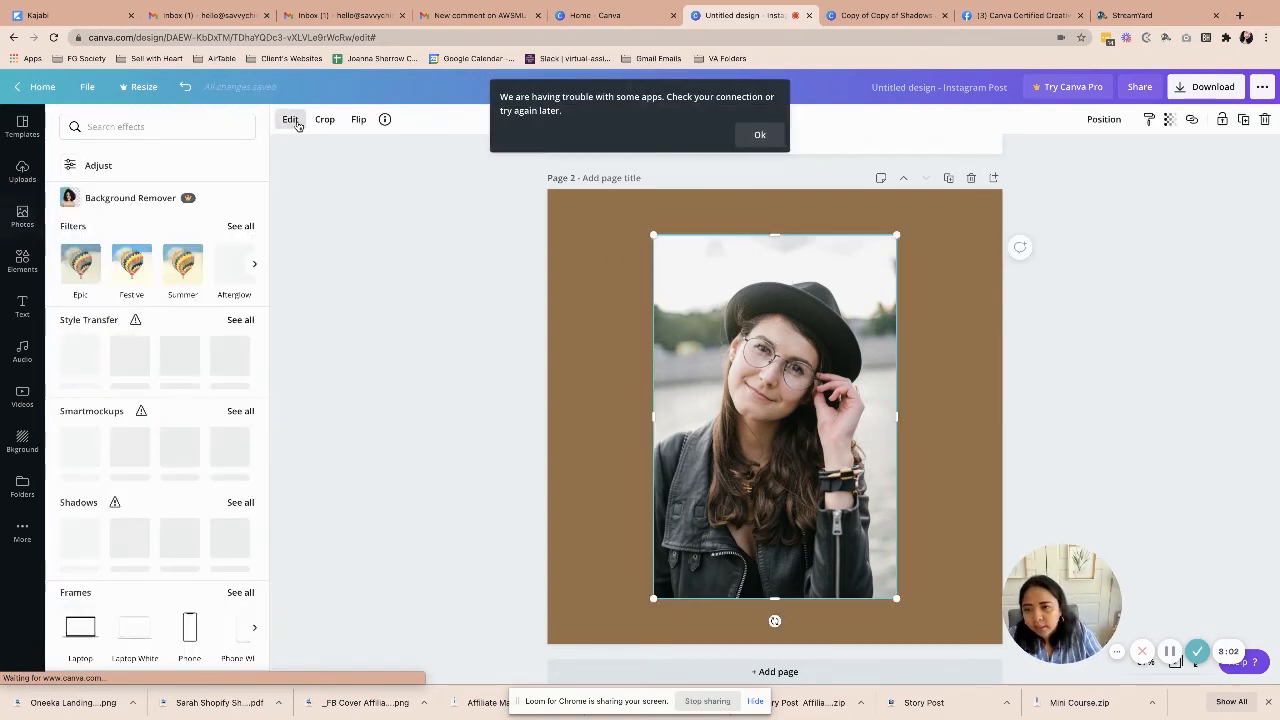
scroll(236, 452, down, 3)
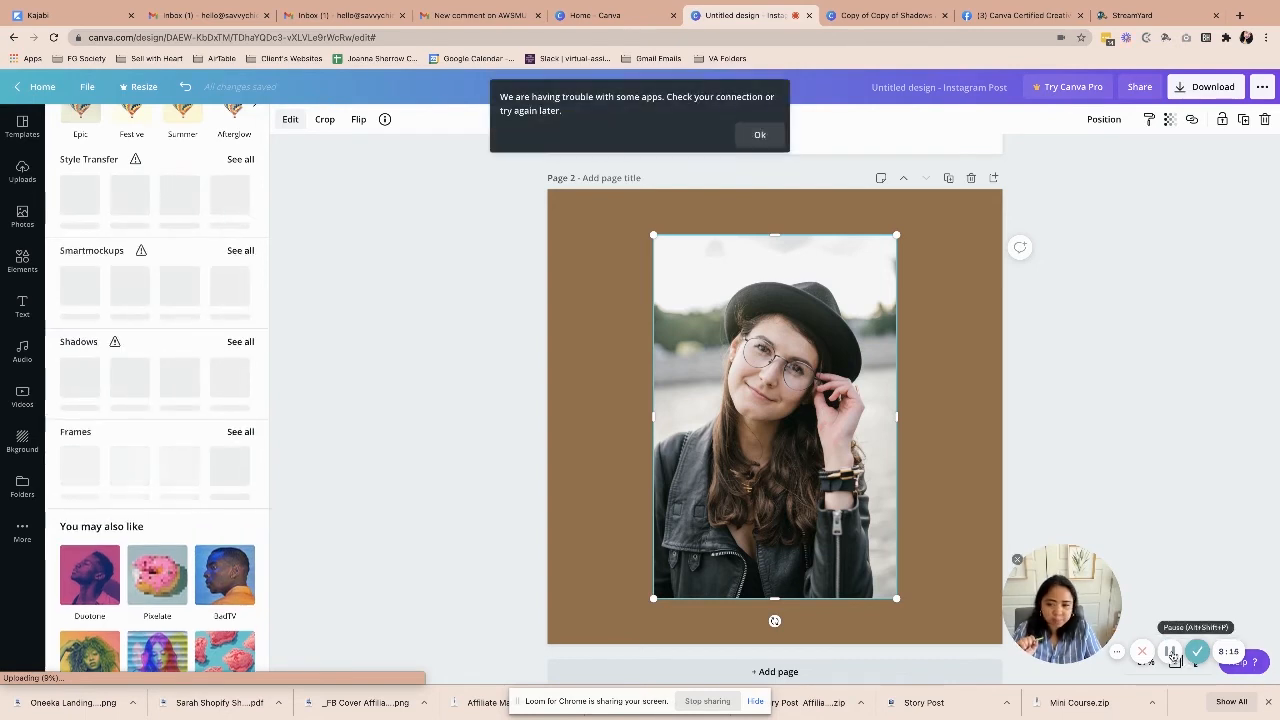
click(1169, 651)
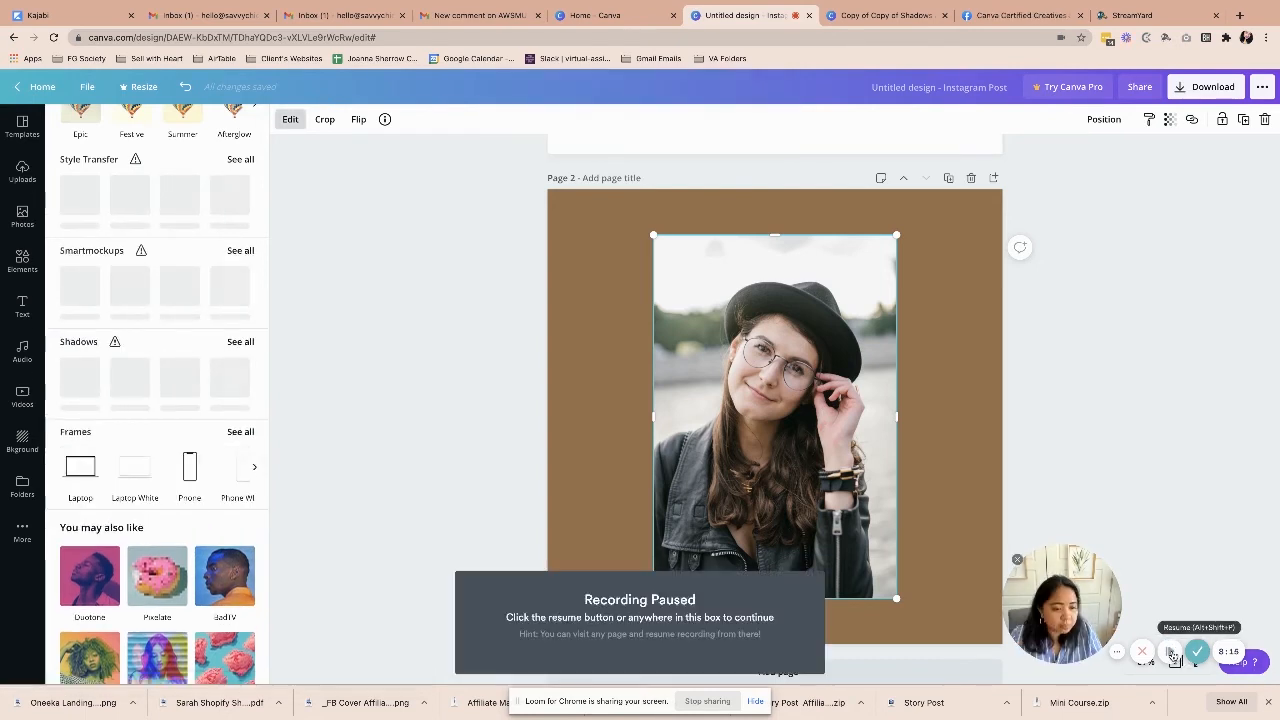
click(640, 617)
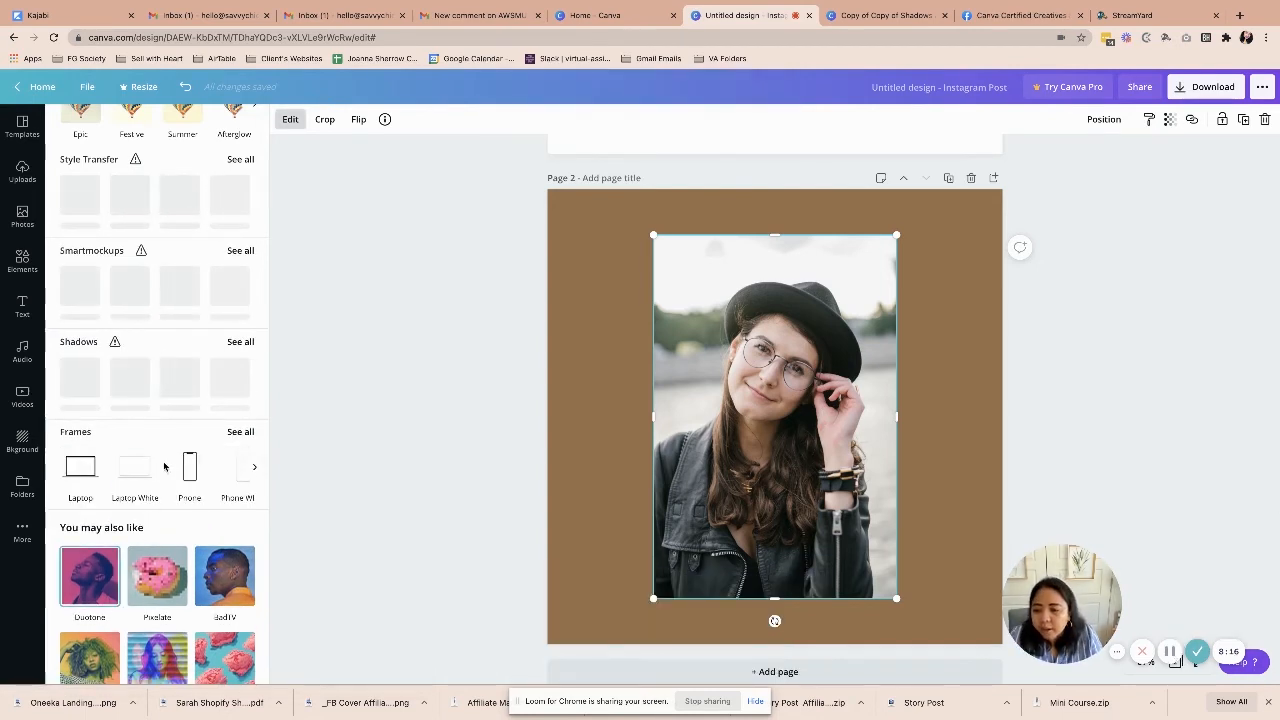
click(197, 477)
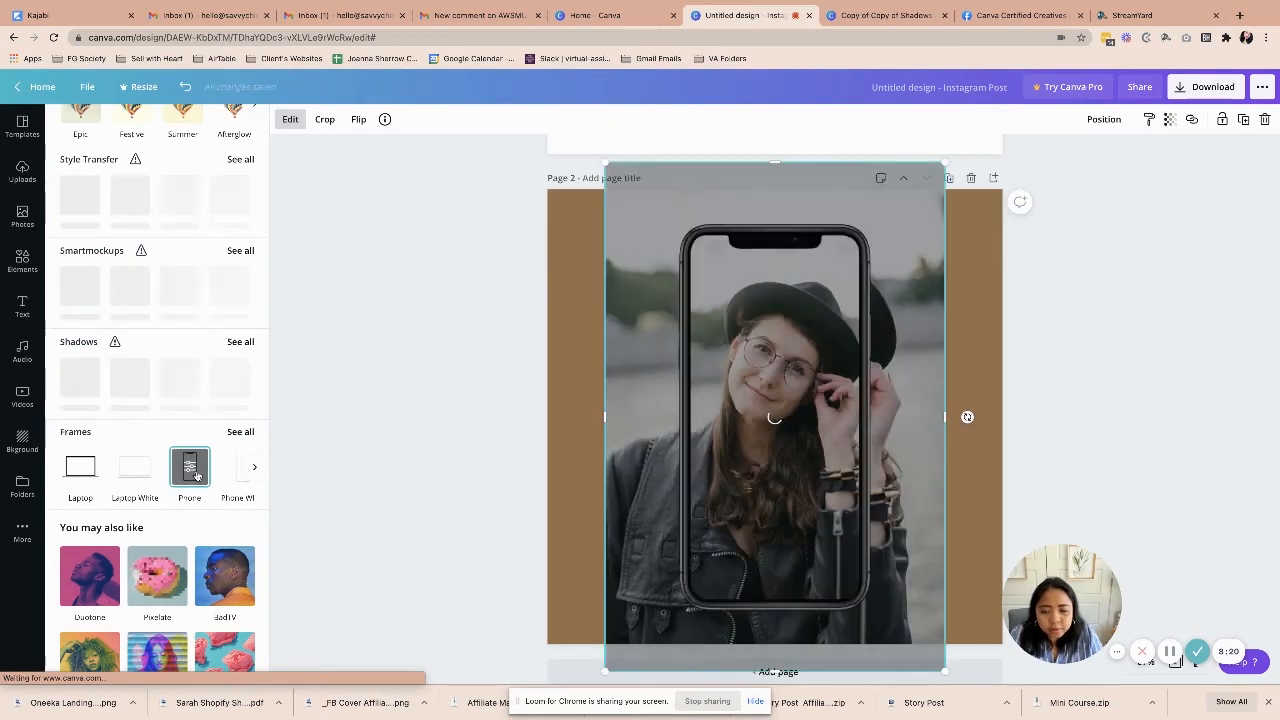
Set the Phone frame's crop position to -50 and move the framed portrait to the right side of page 2.
click(190, 470)
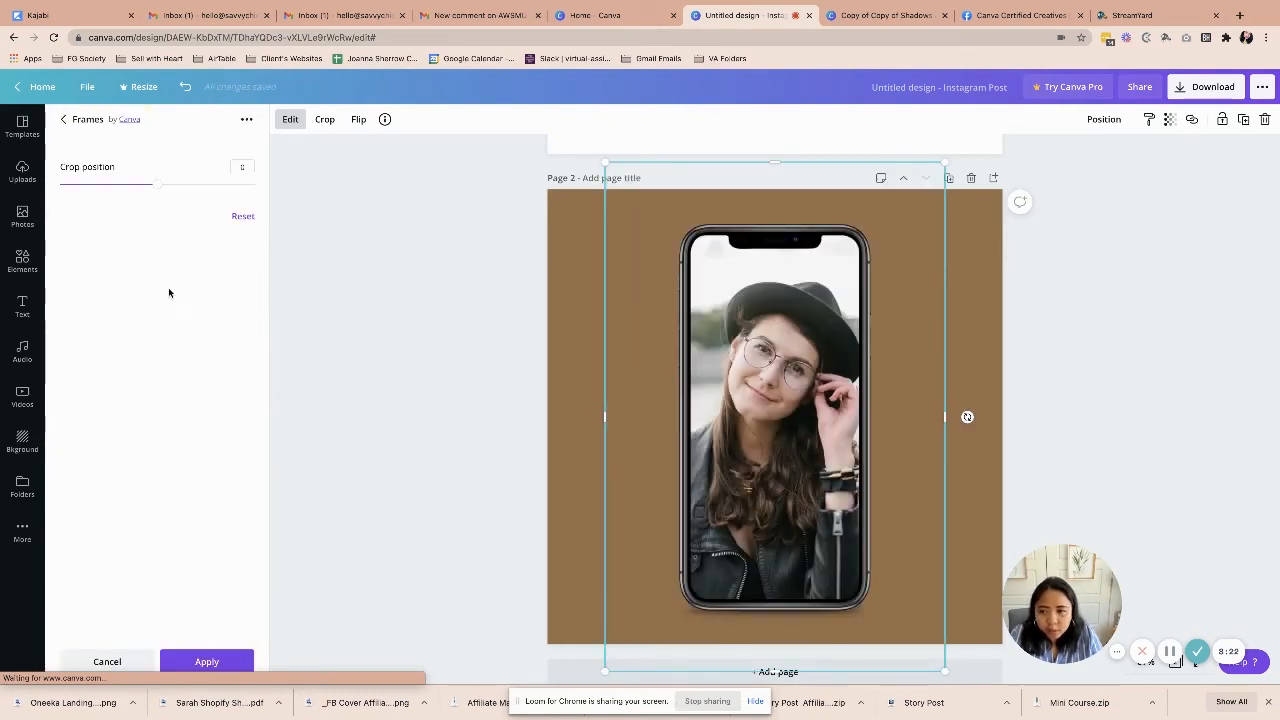
drag(157, 187, 59, 184)
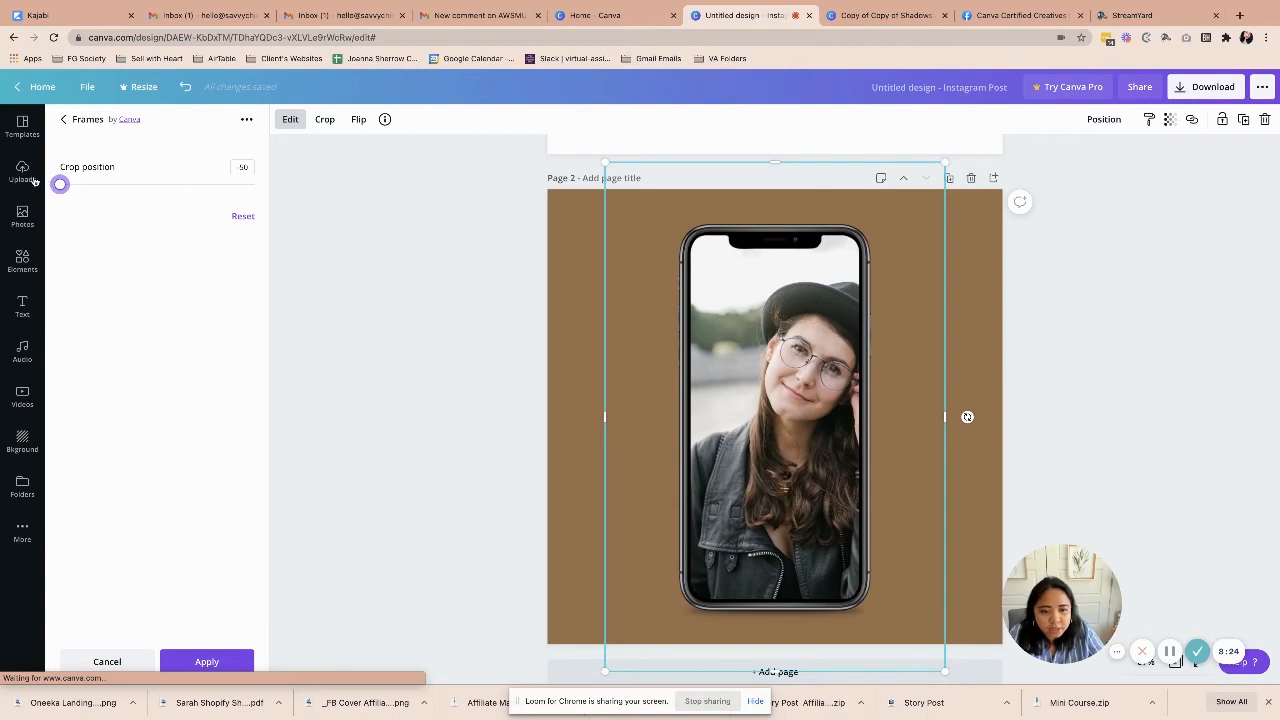
drag(757, 412, 815, 424)
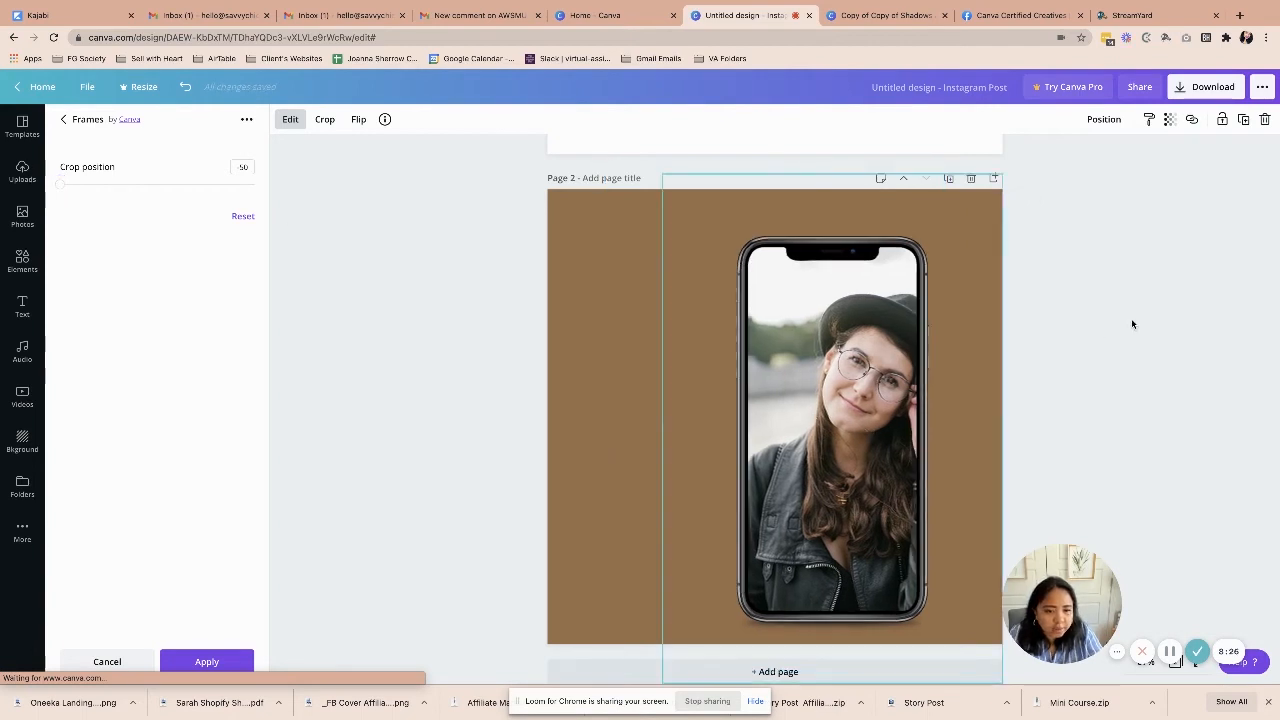
click(625, 321)
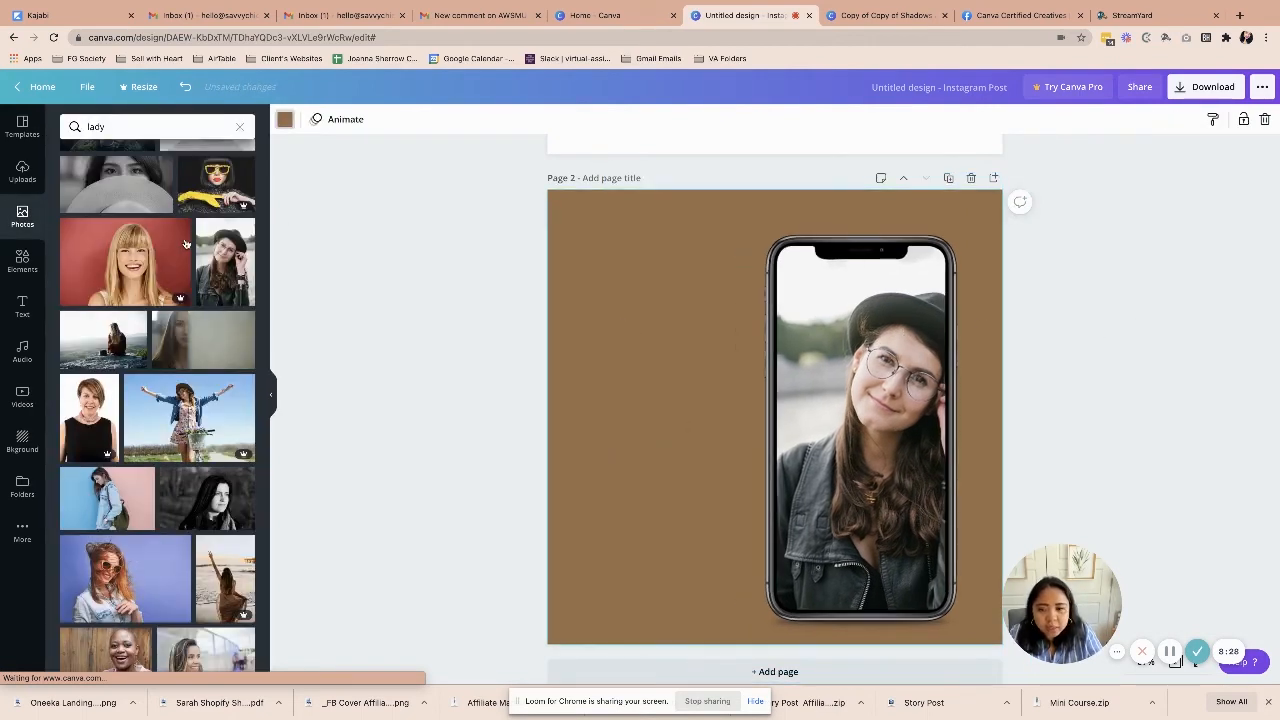
Add the same black-hat portrait to page 2 again and move it to the left, partly overlapping the phone-framed portrait.
click(220, 272)
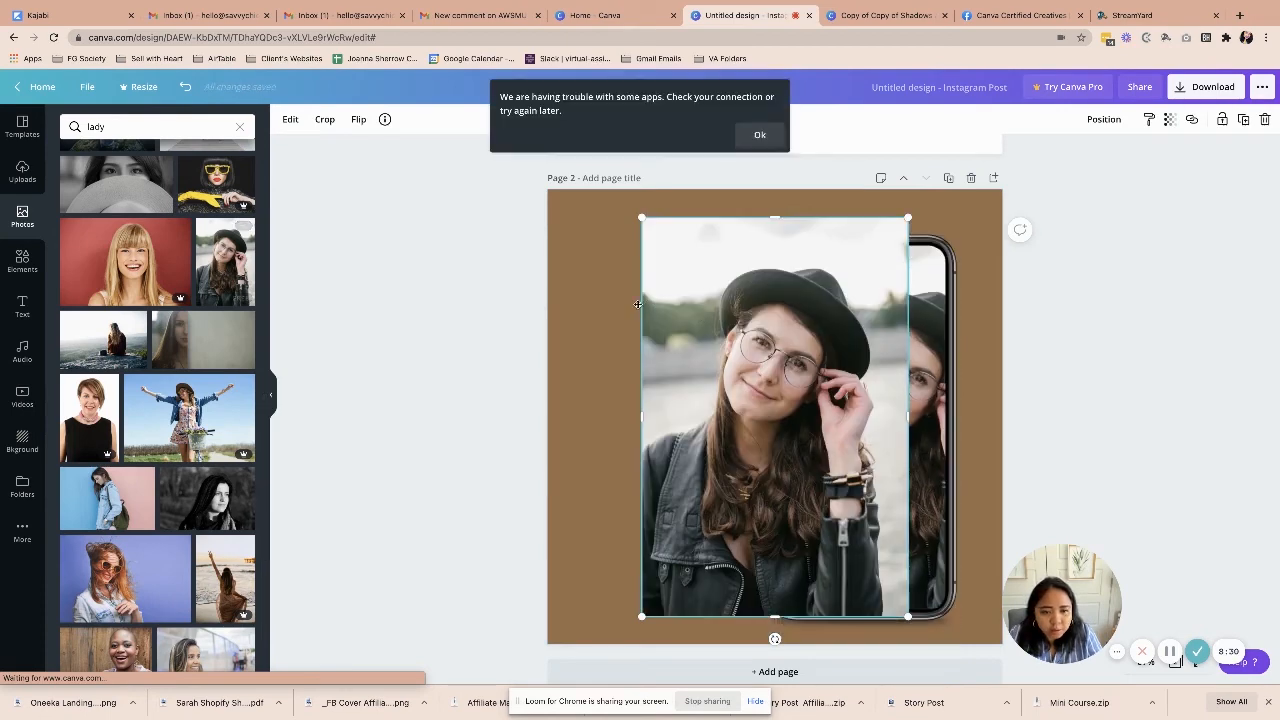
drag(696, 310, 629, 302)
click(759, 135)
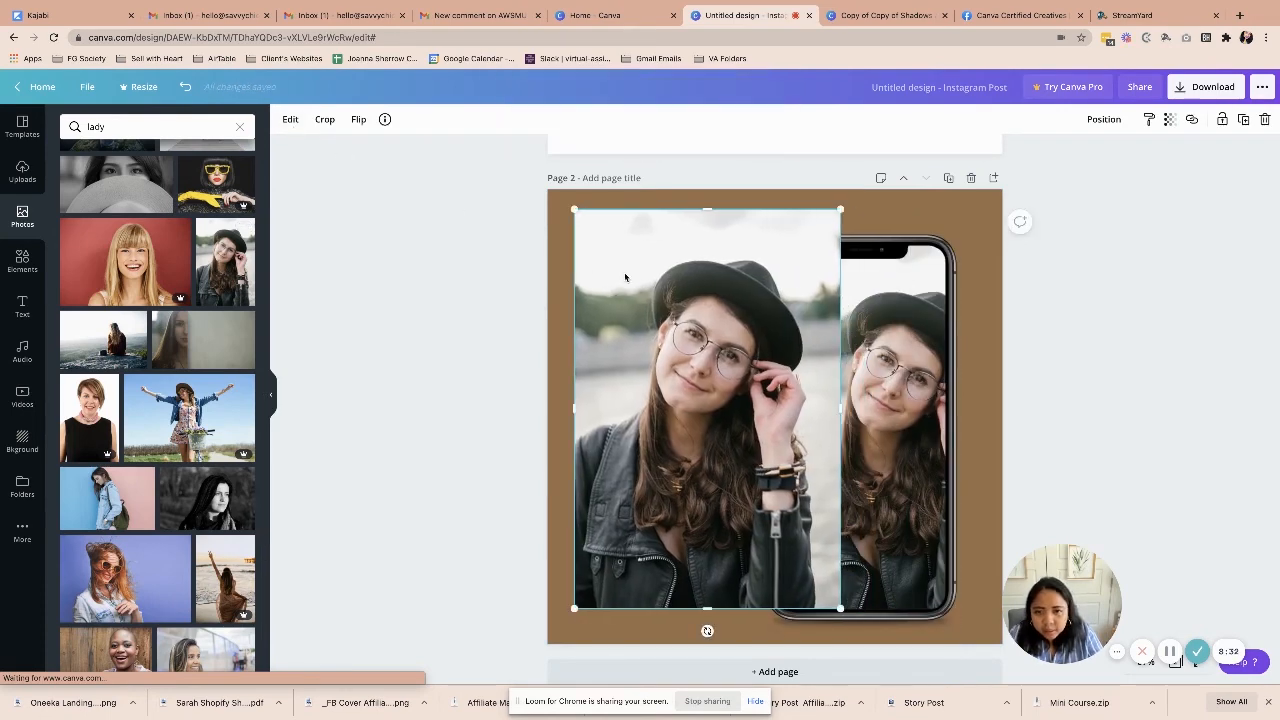
Apply the Circle Bottom Flower frame to the new portrait and shift it slightly further left.
click(289, 120)
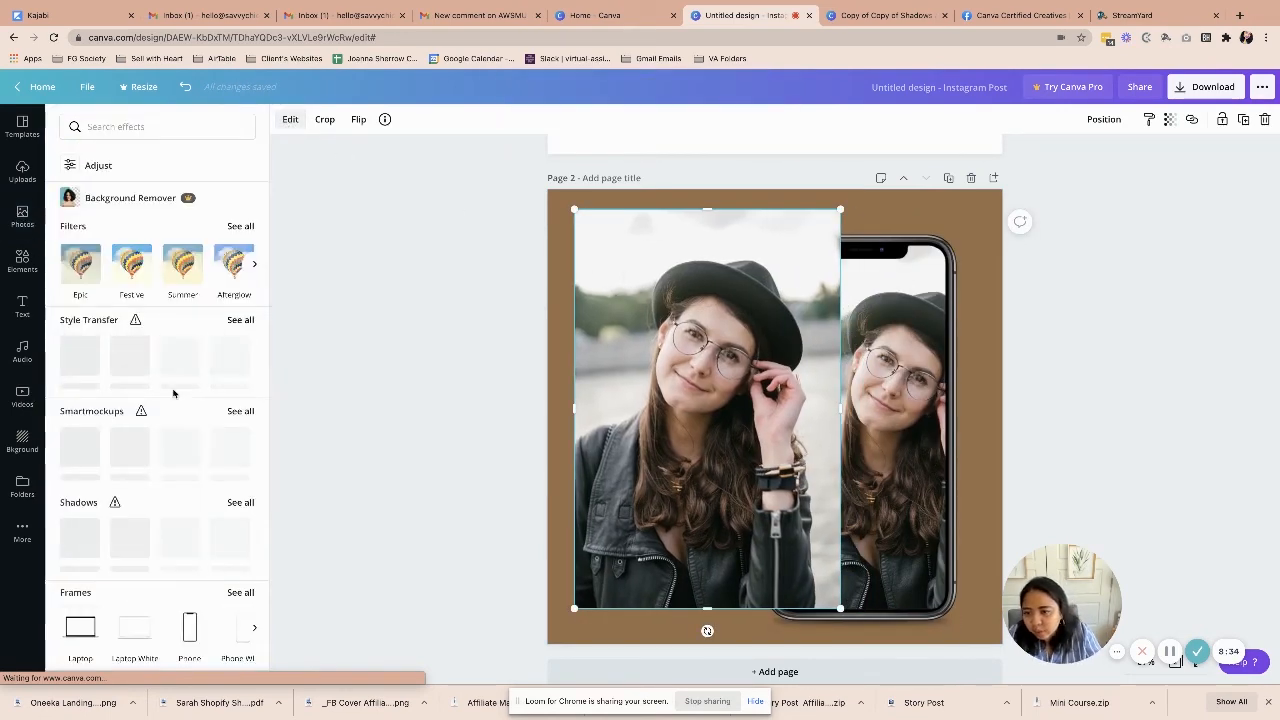
scroll(171, 400, down, 2)
click(237, 523)
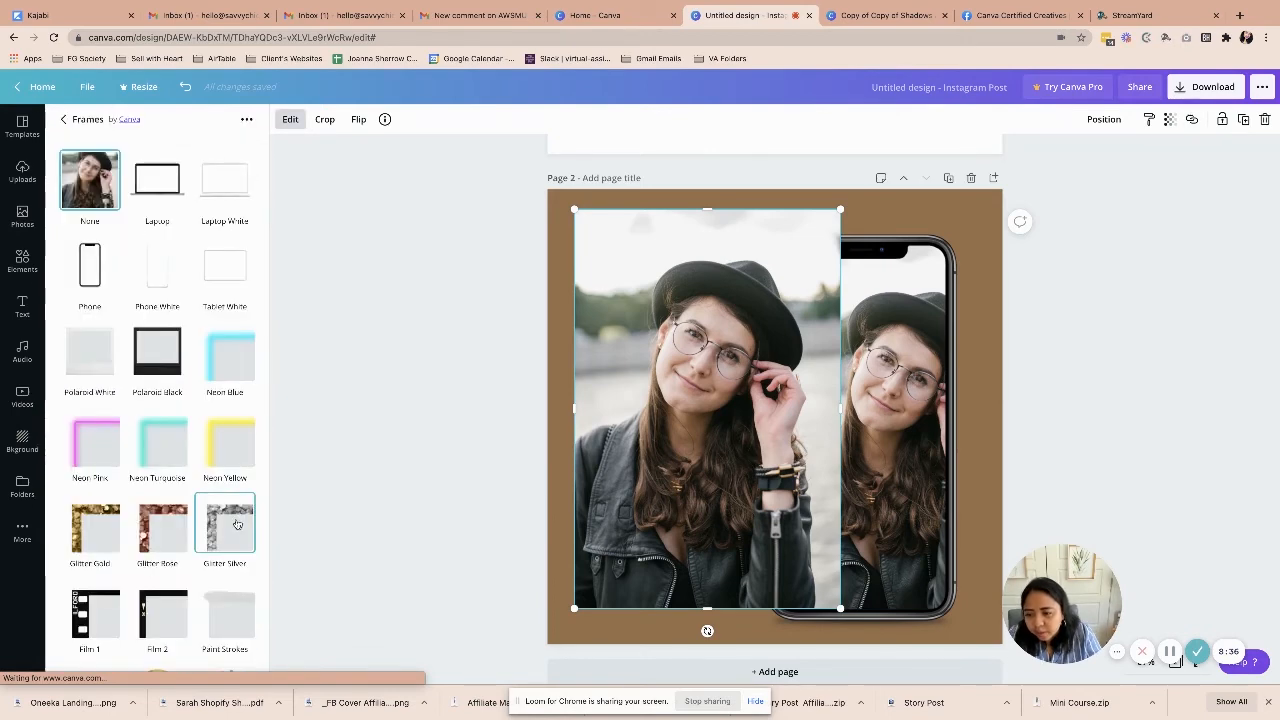
scroll(135, 456, down, 1)
scroll(135, 456, down, 2)
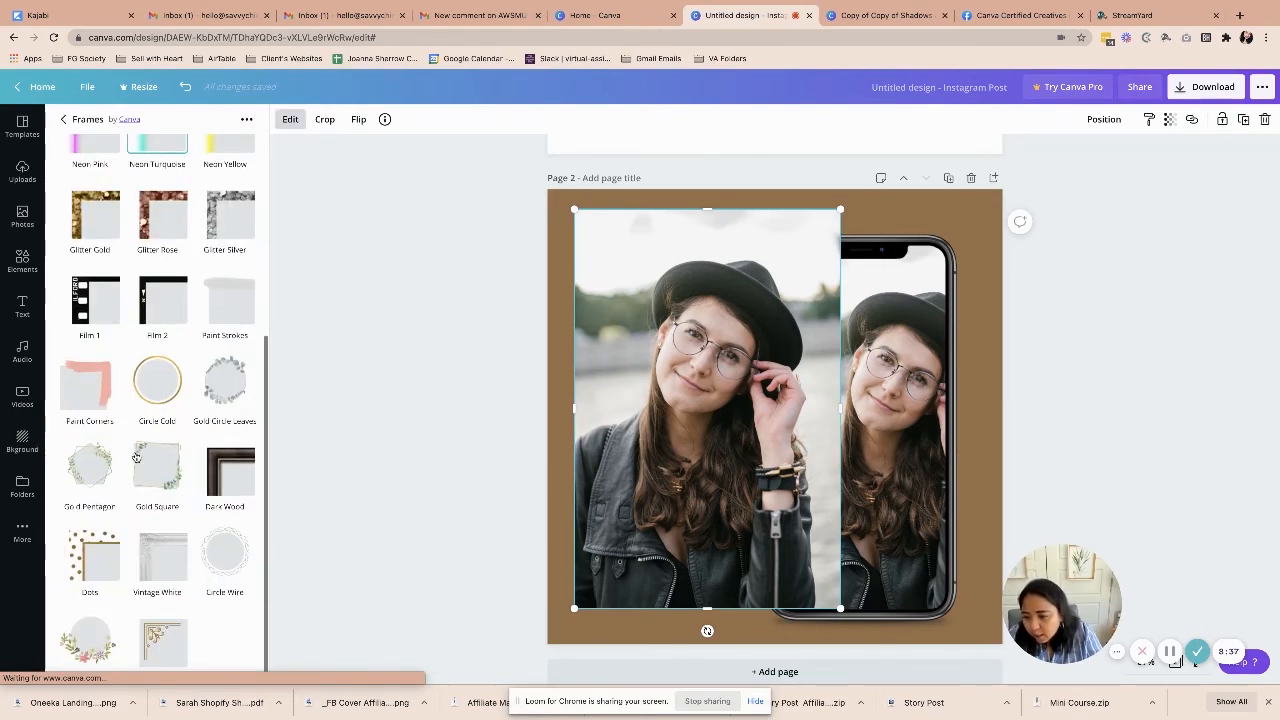
click(101, 627)
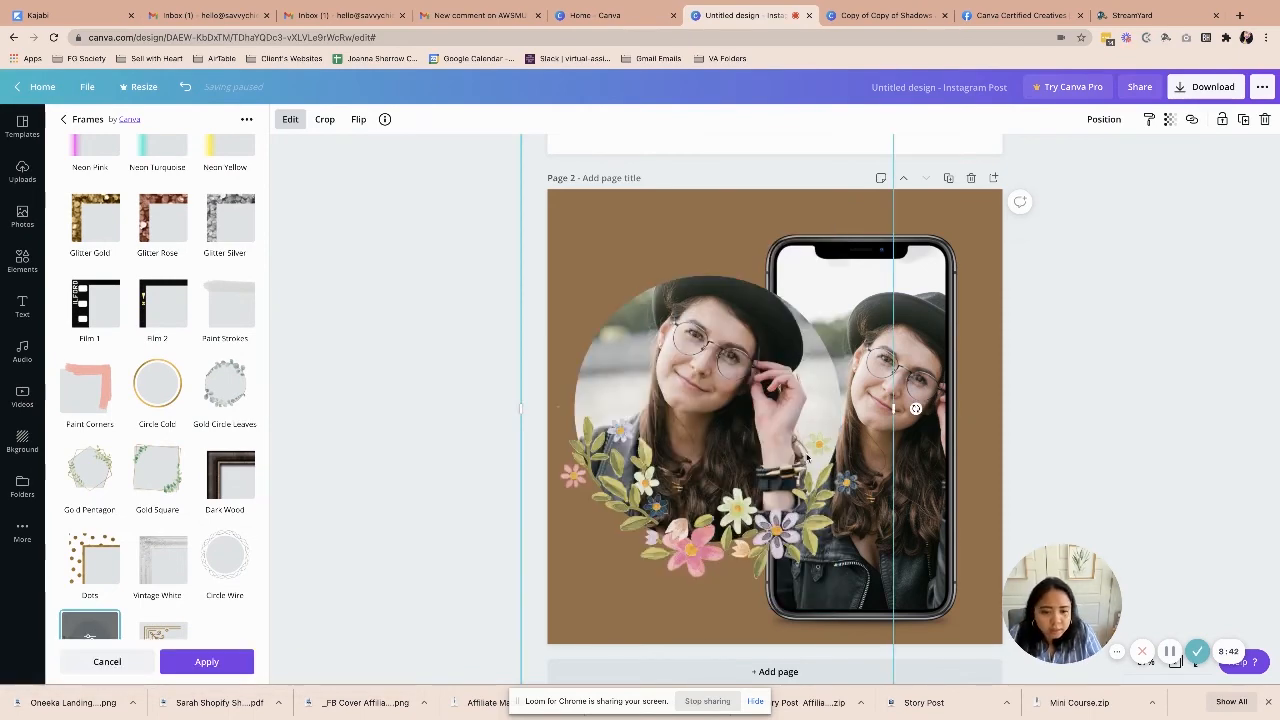
drag(808, 457, 788, 462)
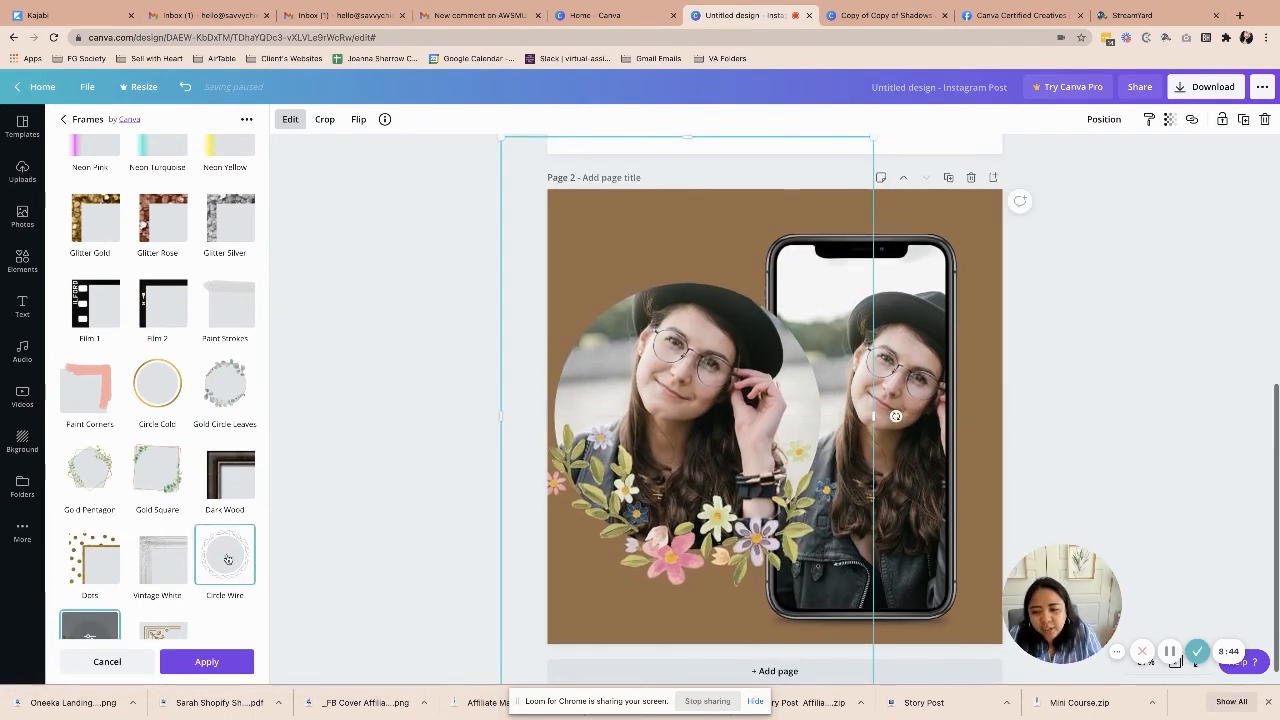
Try the Circle Wire, Gold Circle Leaves, Paint Strokes and Film 2 frames on the left portrait.
click(227, 560)
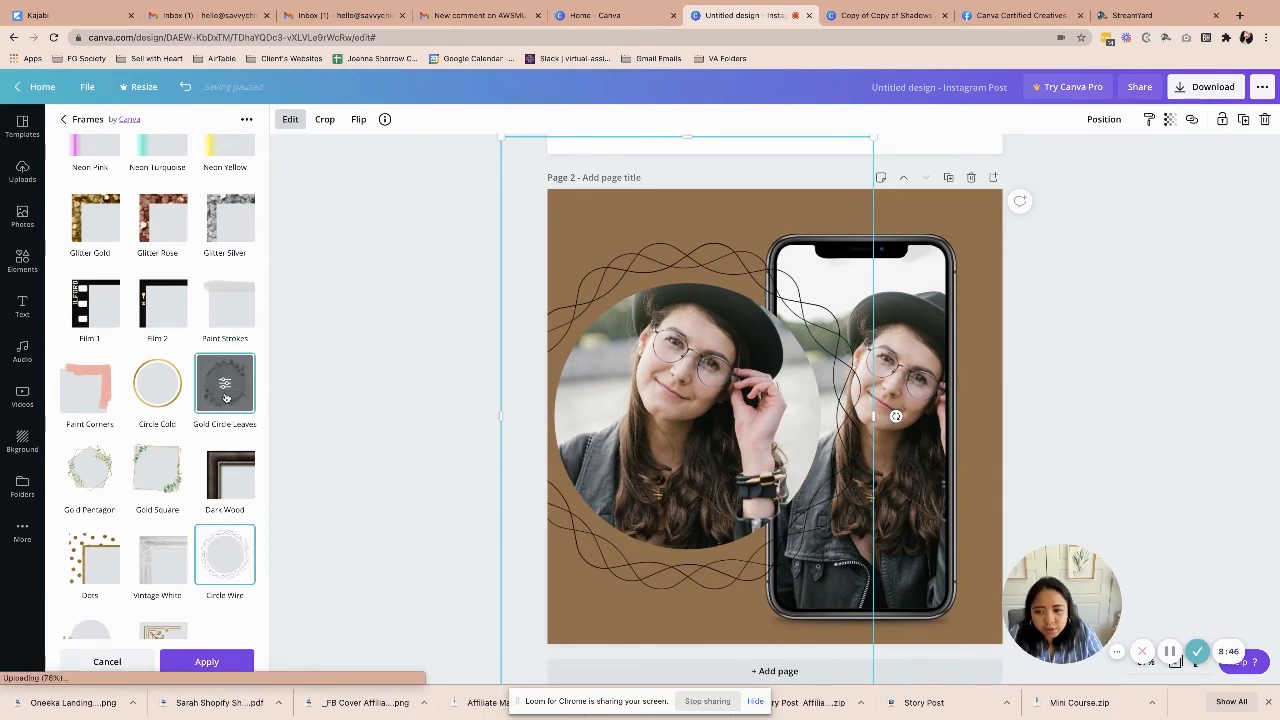
click(225, 399)
click(230, 316)
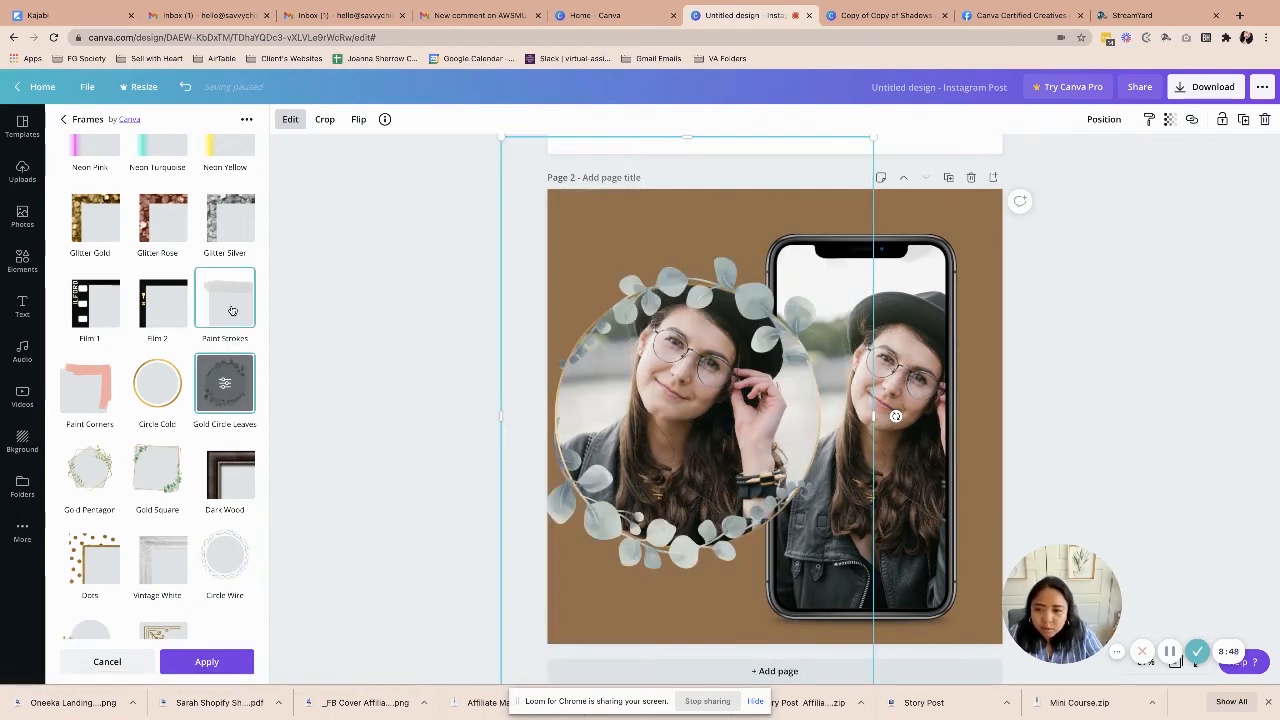
click(181, 314)
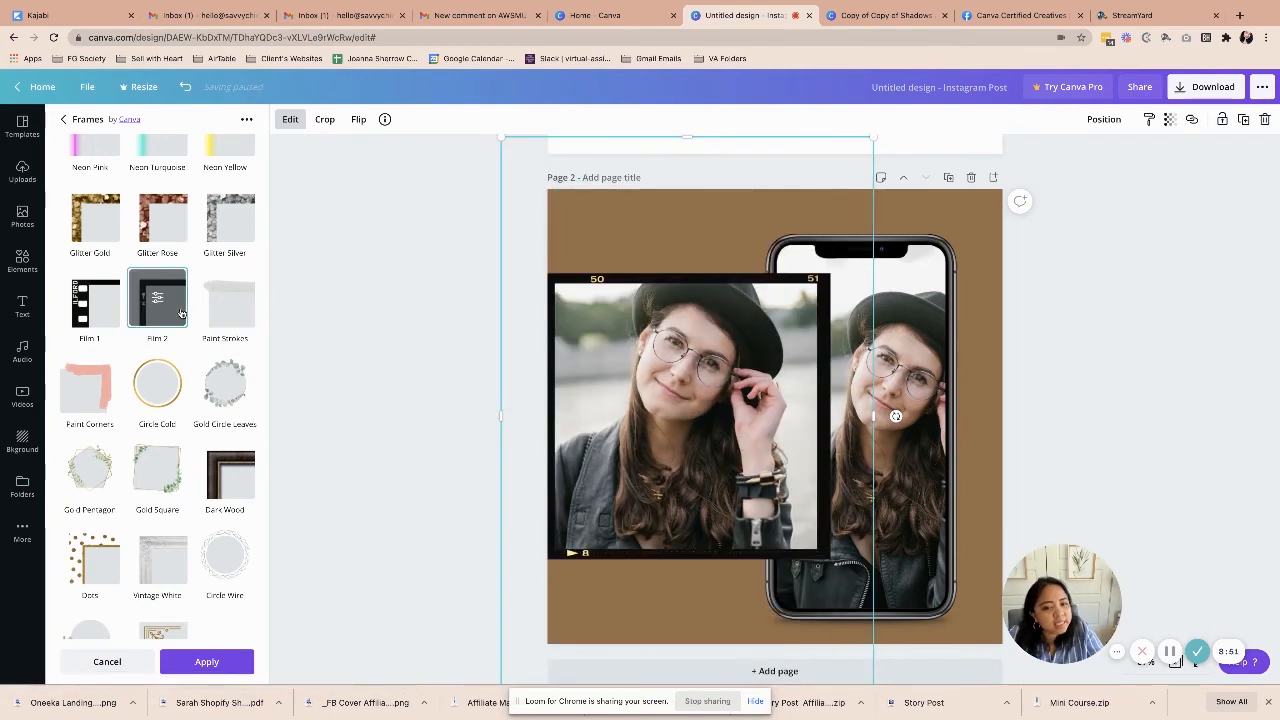
Try the Glitter Rose, Neon Turquoise and Neon Blue frames on the left portrait.
click(173, 218)
scroll(173, 218, up, 1)
scroll(173, 218, up, 1)
click(170, 220)
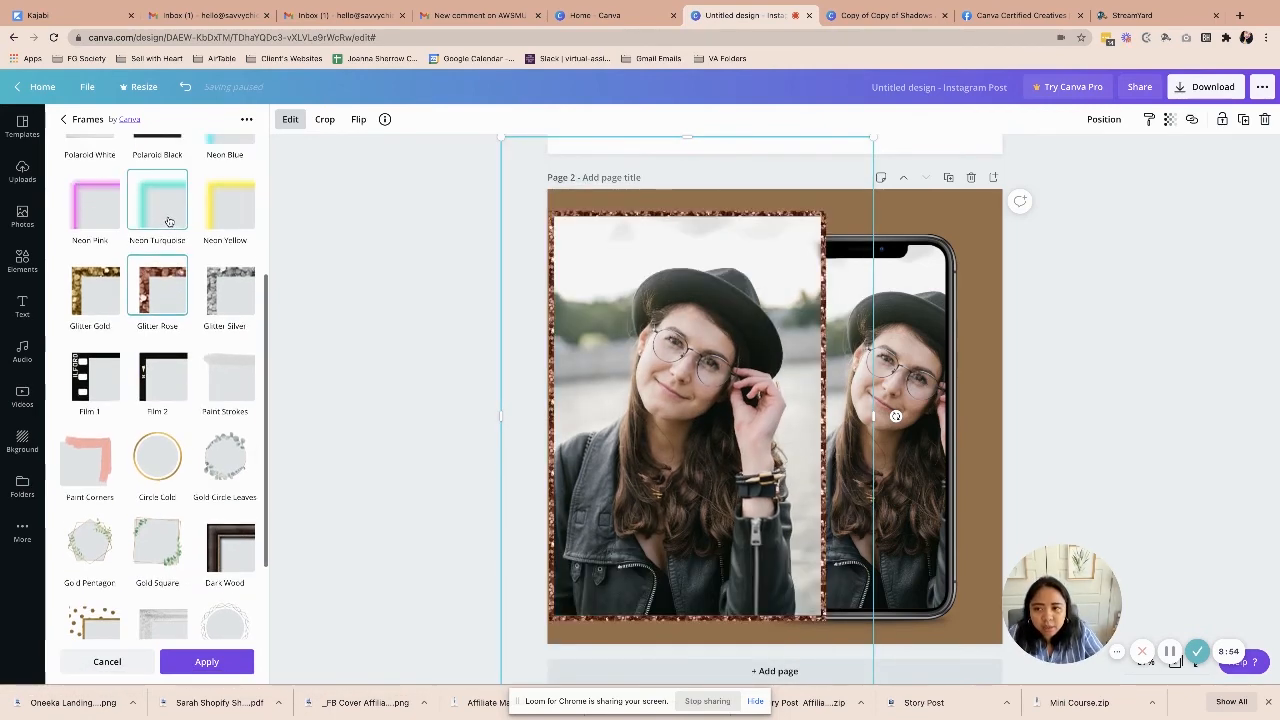
scroll(170, 222, up, 1)
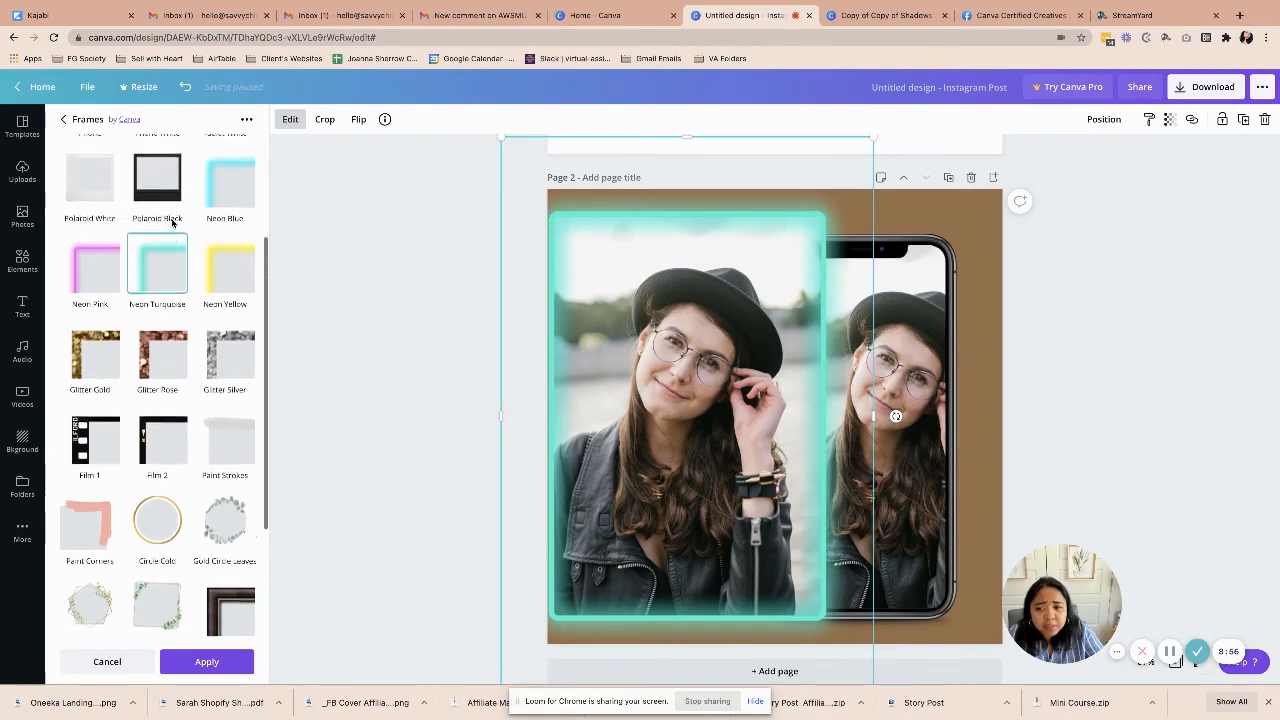
click(225, 185)
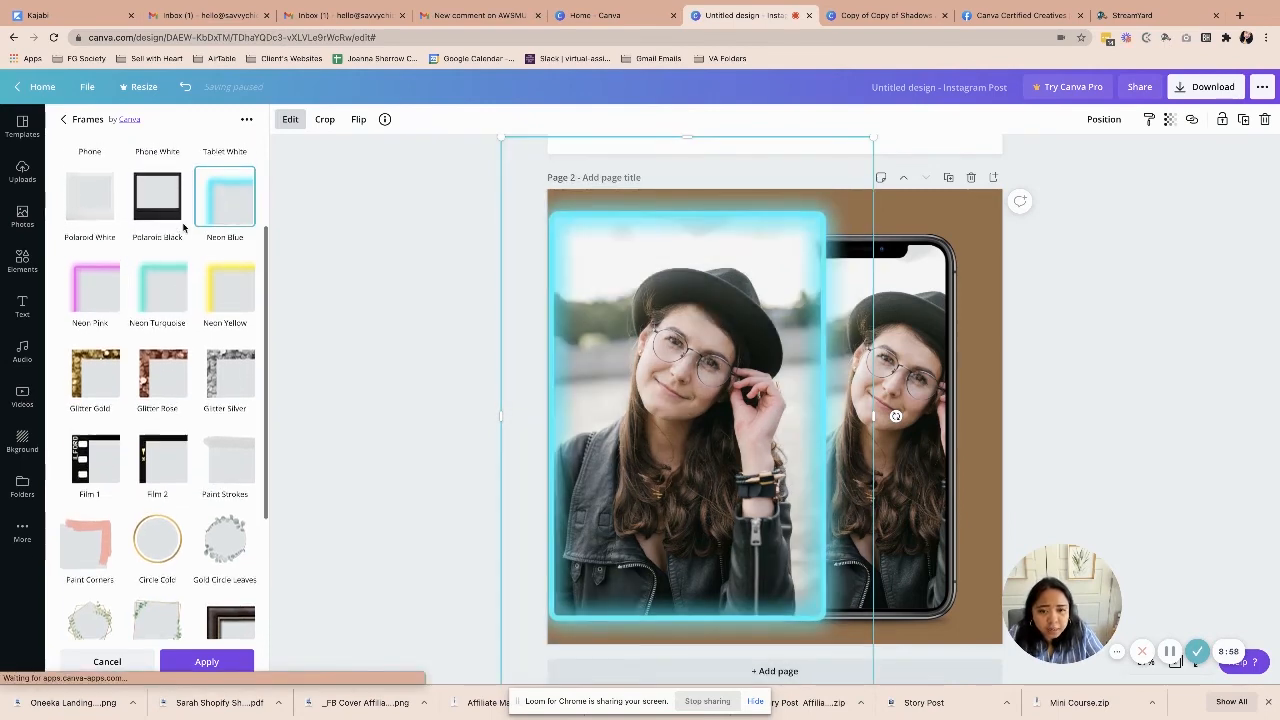
Try the Polaroid White, Tablet White, Paint Corners and Dots frames on the left portrait.
scroll(150, 235, up, 1)
click(87, 245)
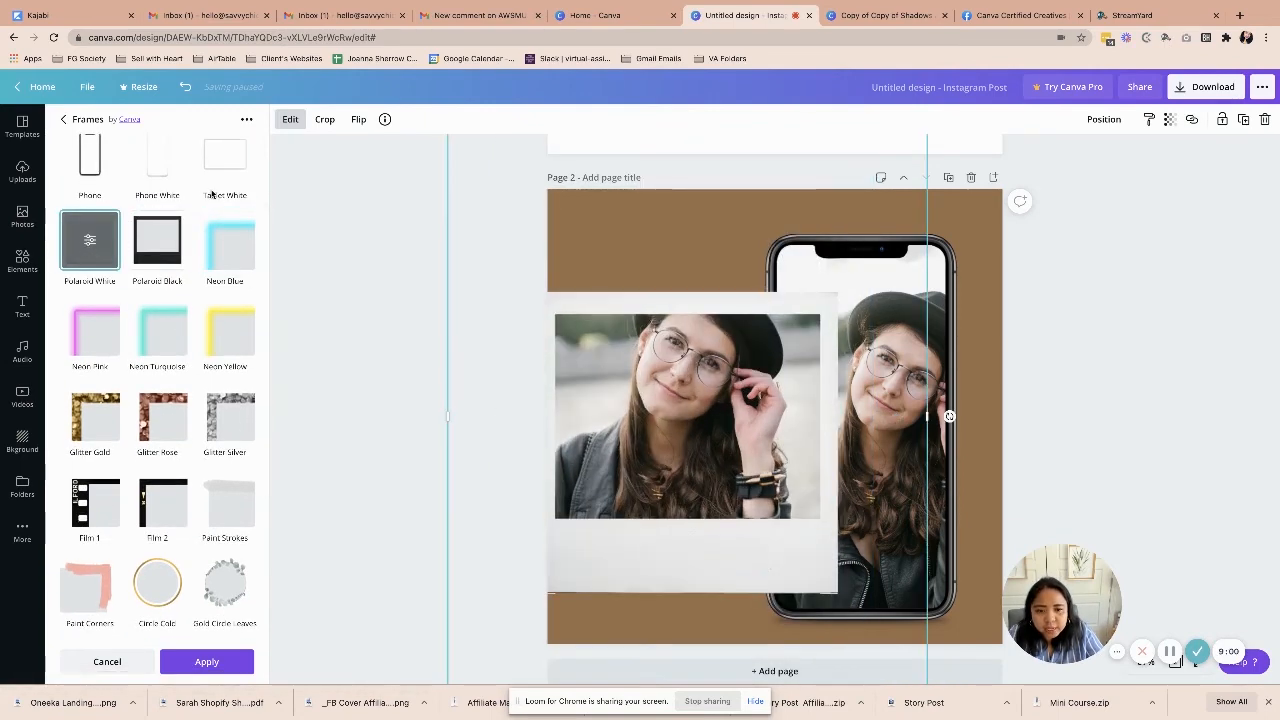
click(222, 158)
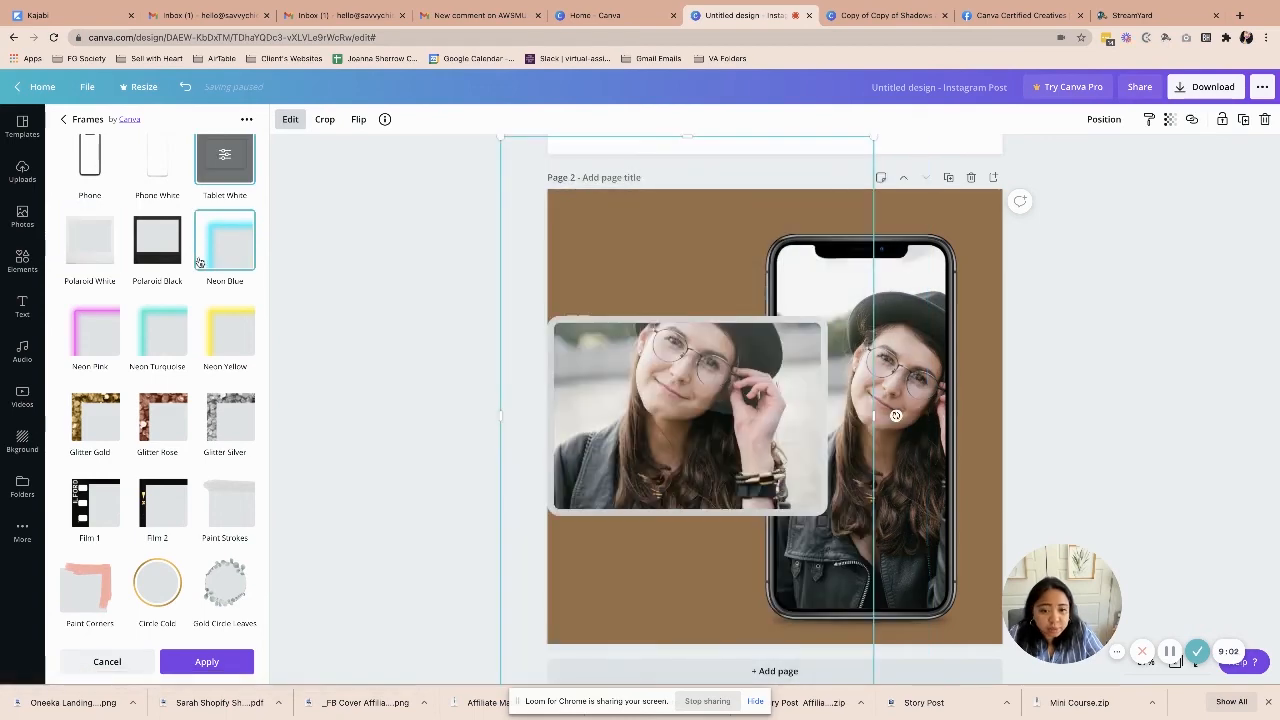
scroll(160, 330, down, 3)
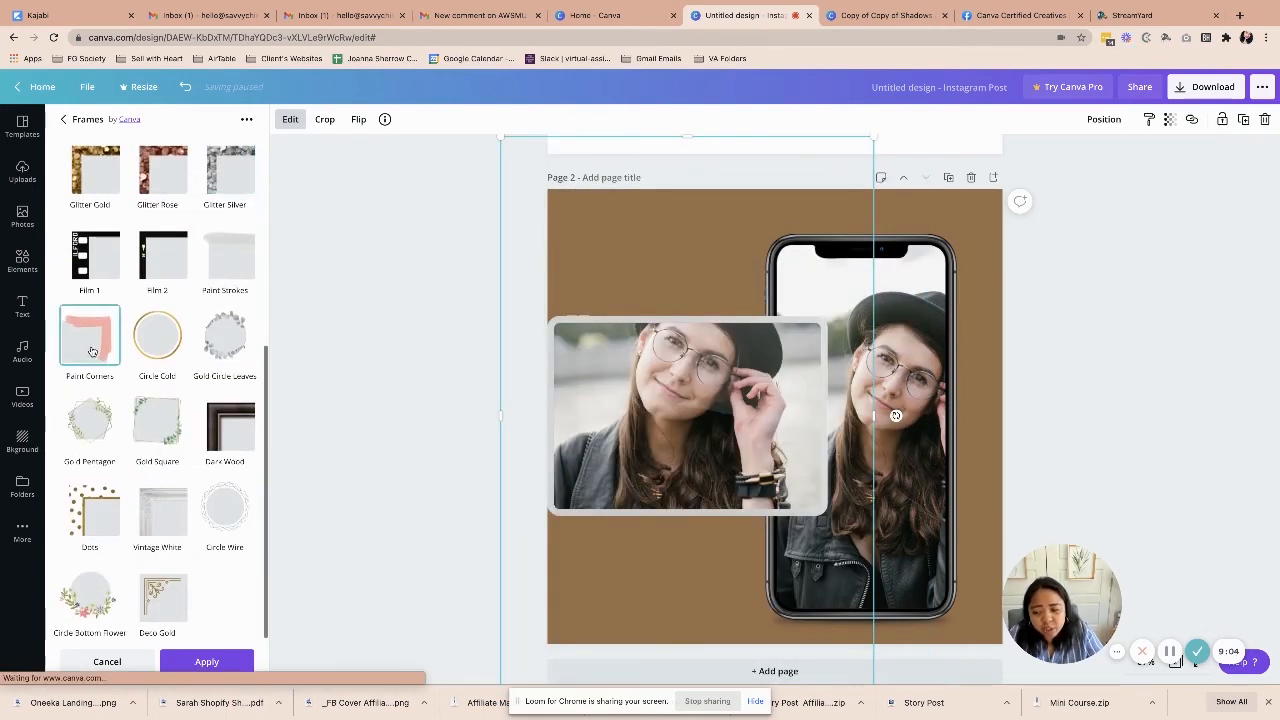
click(91, 351)
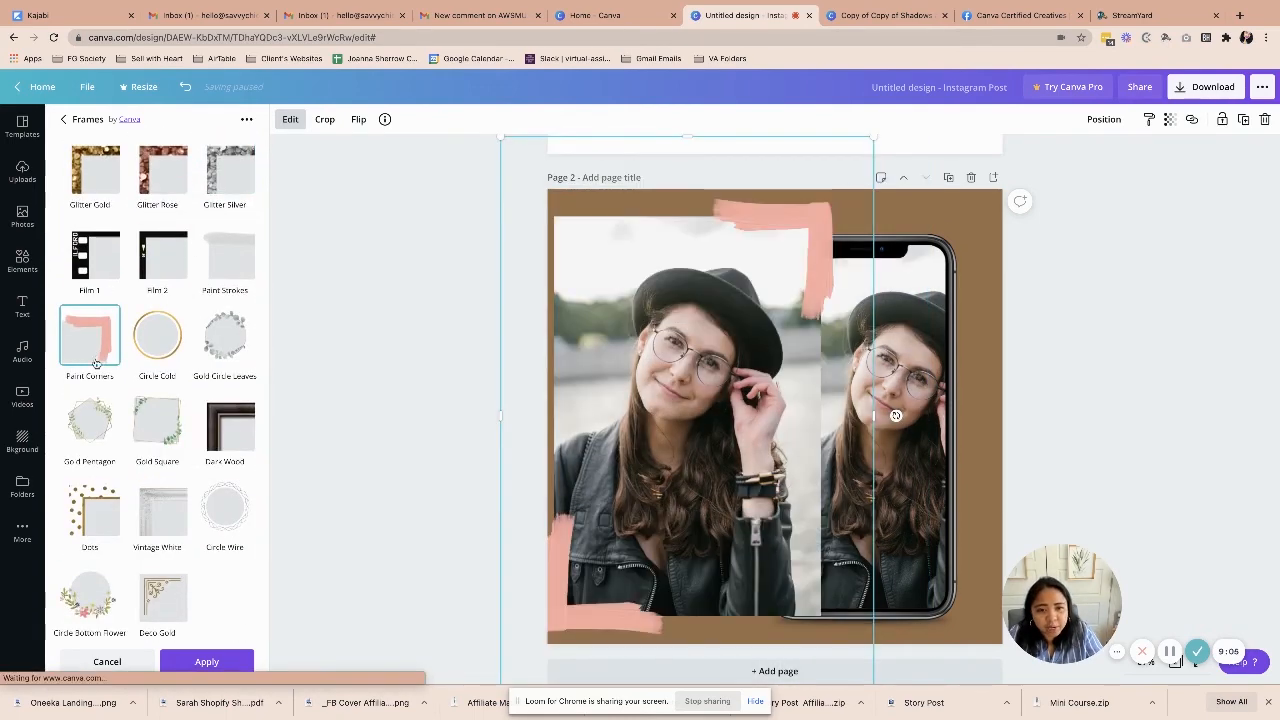
click(104, 507)
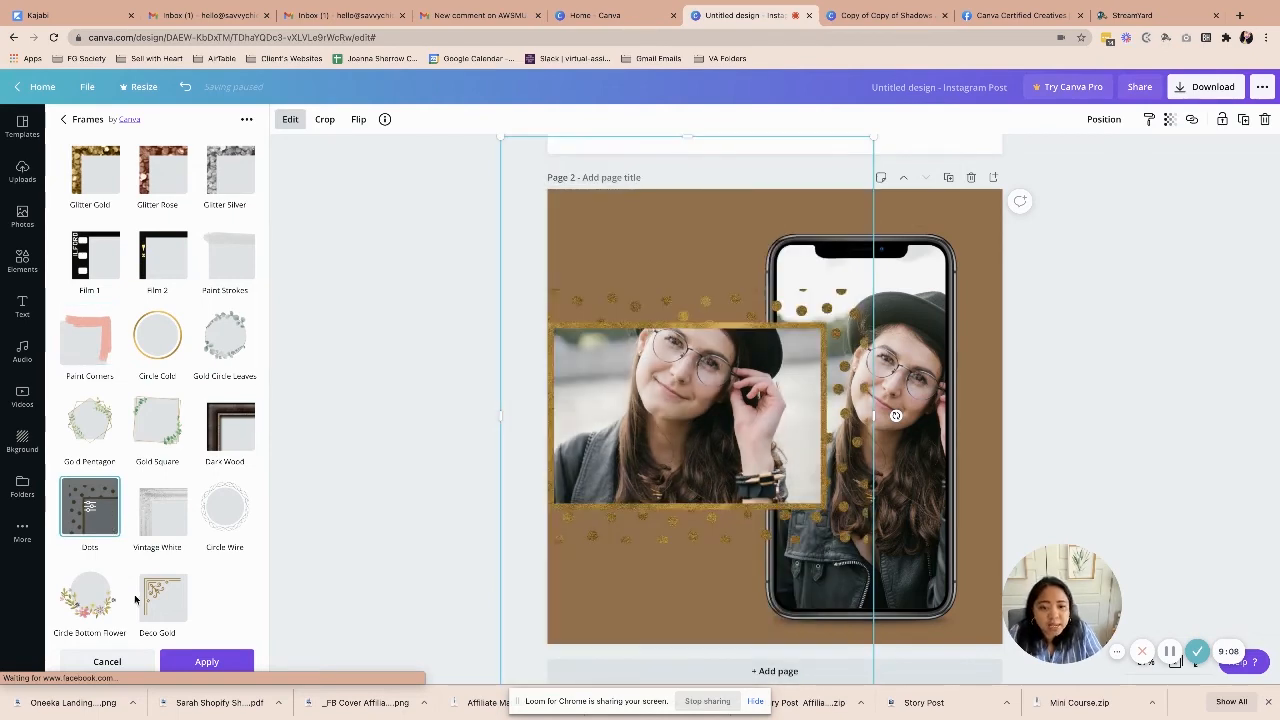
Apply the Deco Gold frame to the left portrait and reposition both framed portraits side by side on page 2.
scroll(135, 598, up, 1)
click(153, 640)
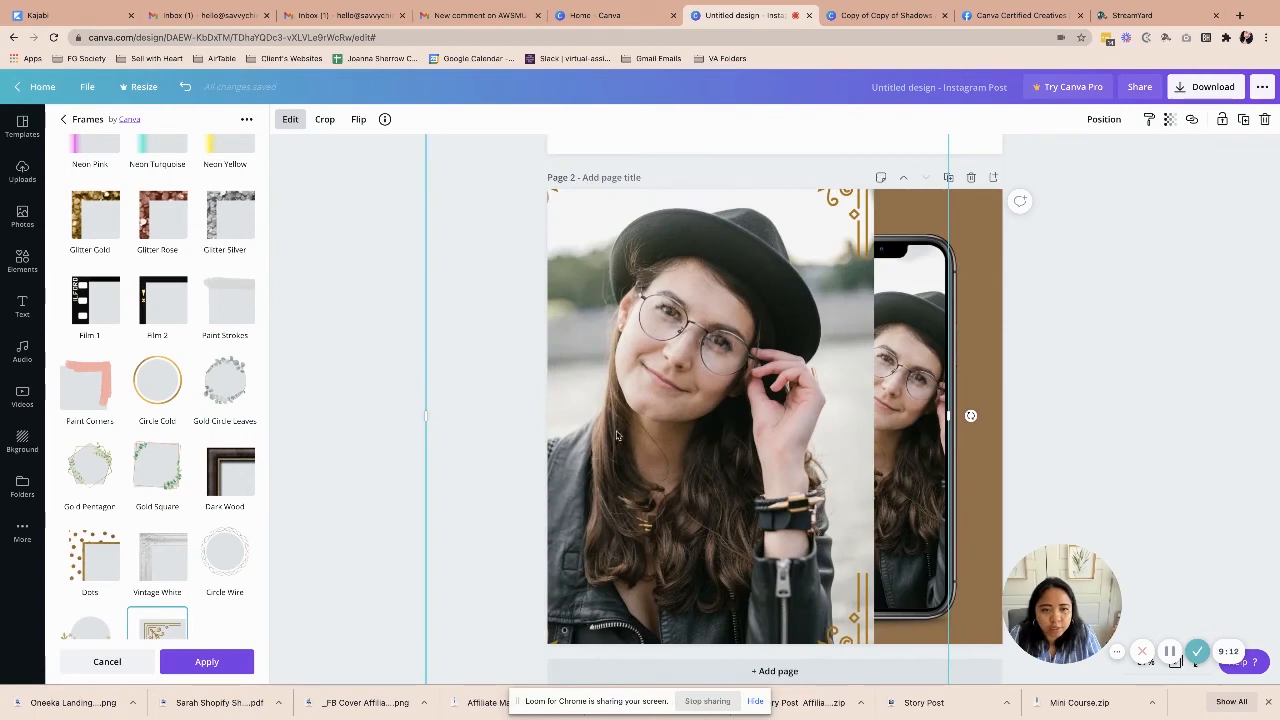
drag(617, 436, 619, 492)
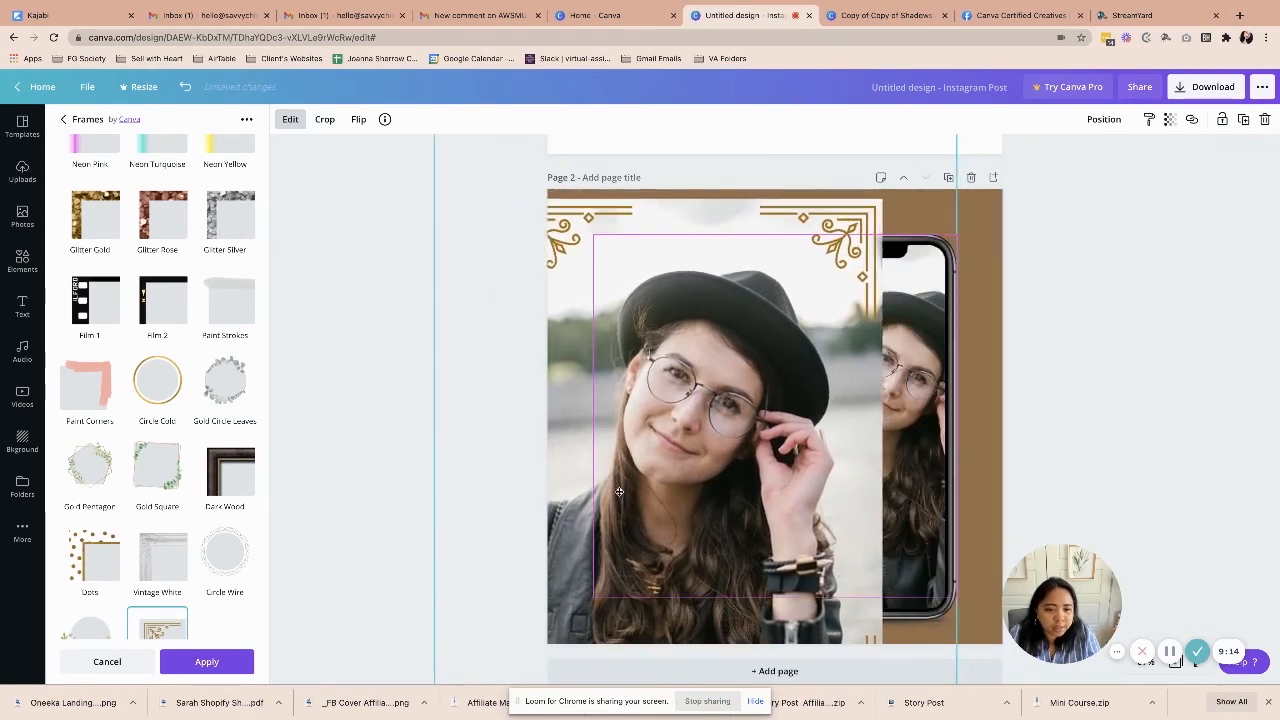
click(991, 362)
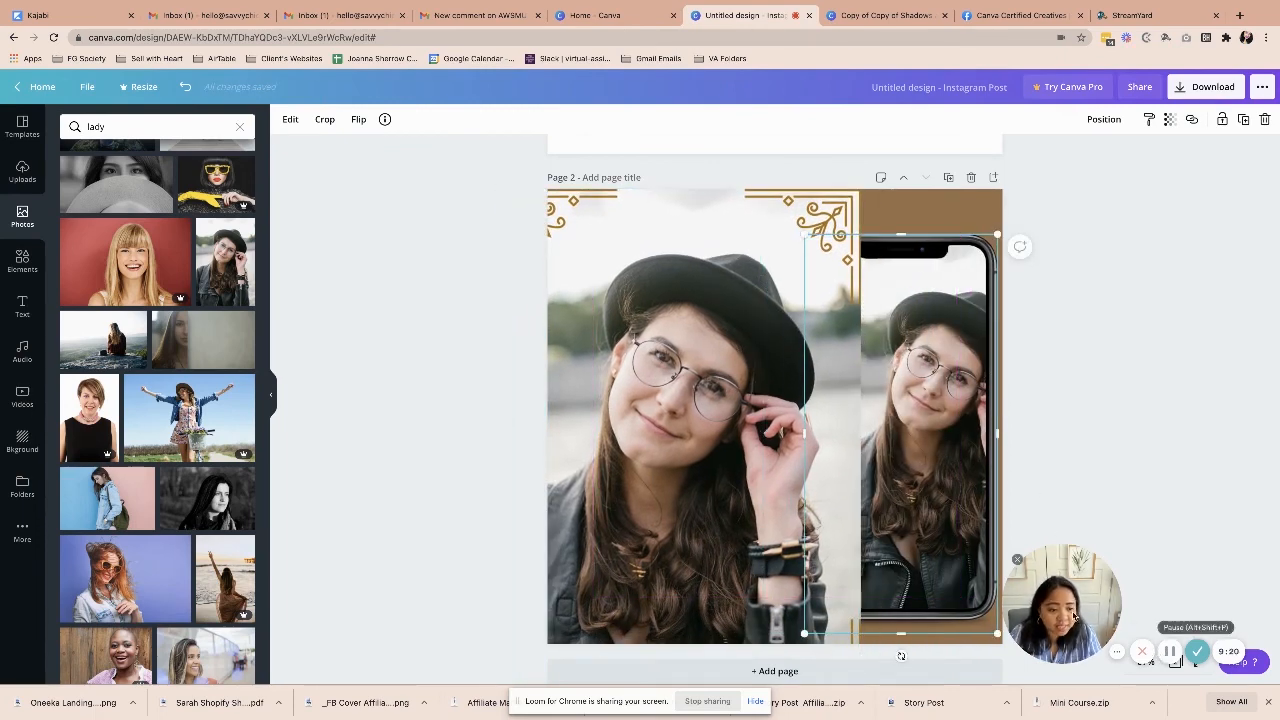
click(1075, 650)
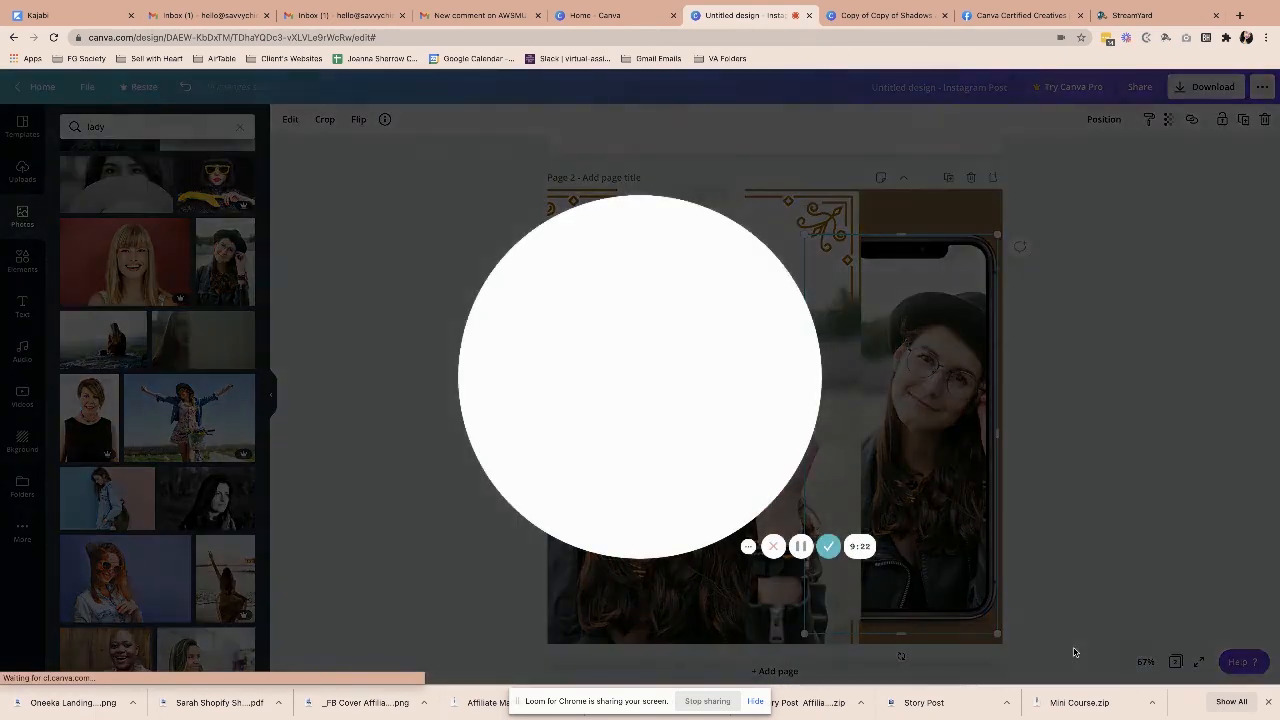